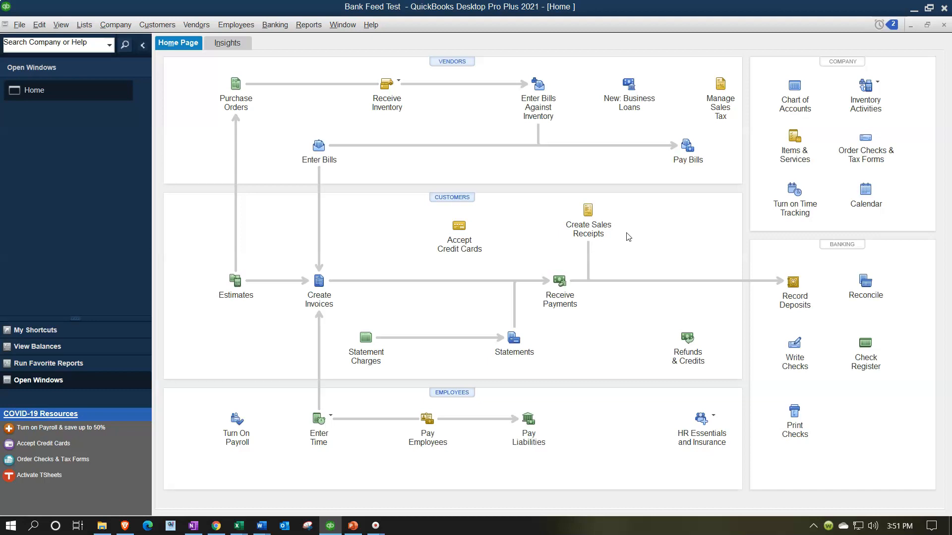
- Start a sales receipt and add Customer 20 as a new customer on it
click(623, 233)
click(589, 232)
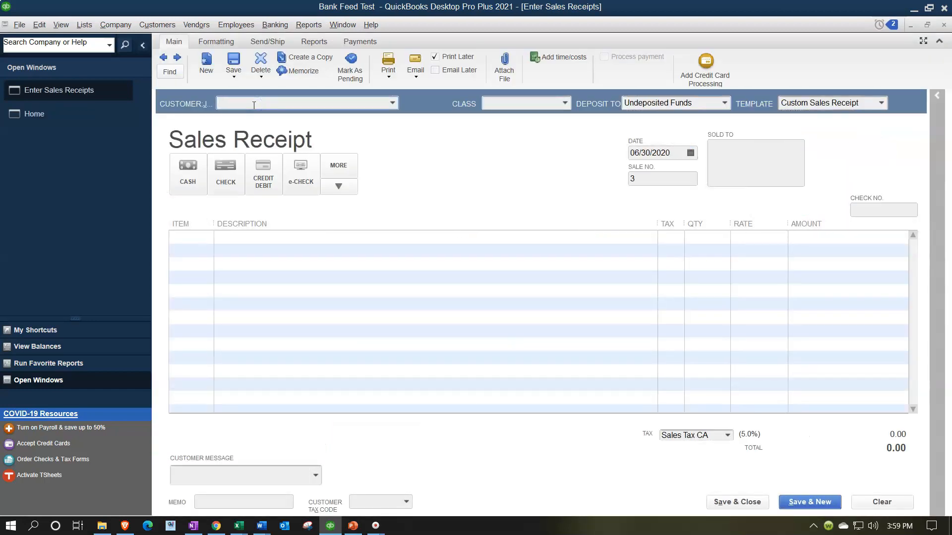
click(253, 103)
text(Customer )
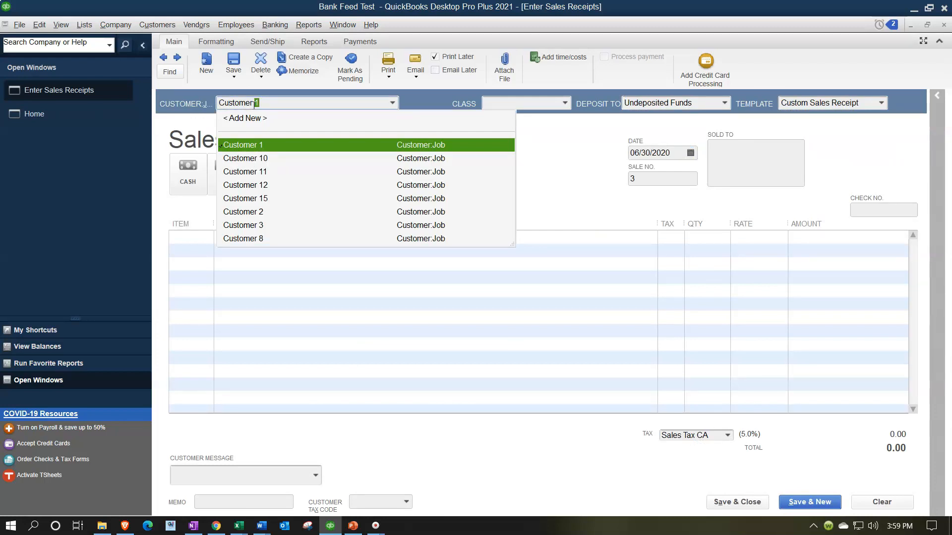
text(20)
key(Tab)
key(Return)
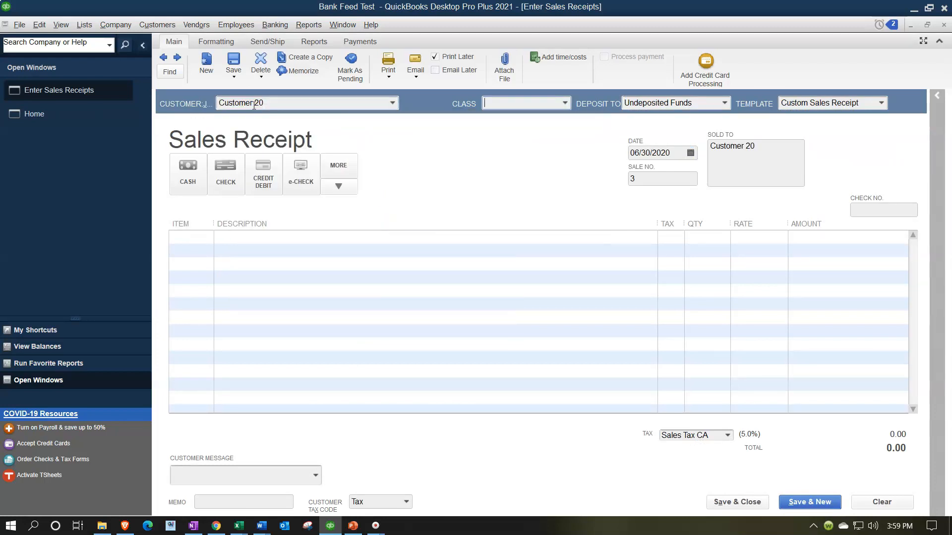
- Start creating a new item from the receipt's first line and set its type to Non-inventory Part
key(Tab)
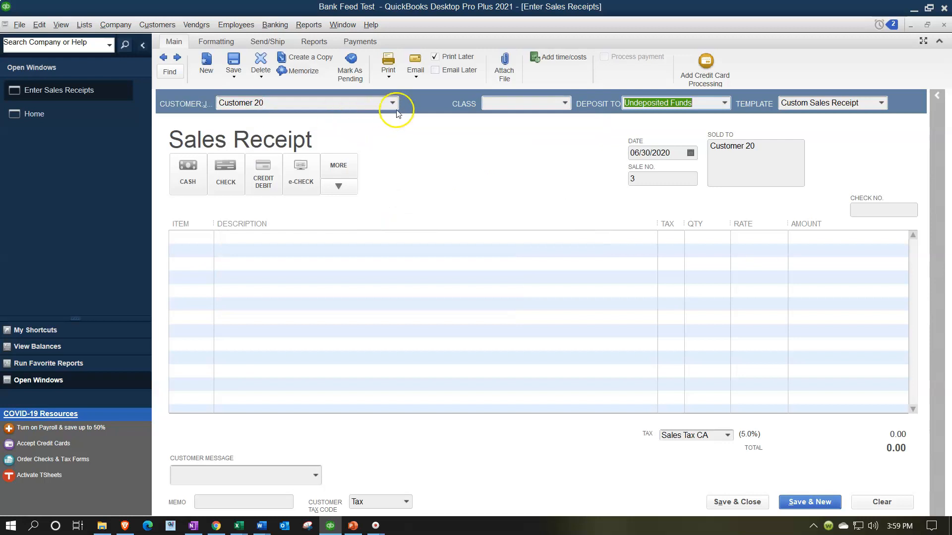
key(Tab)
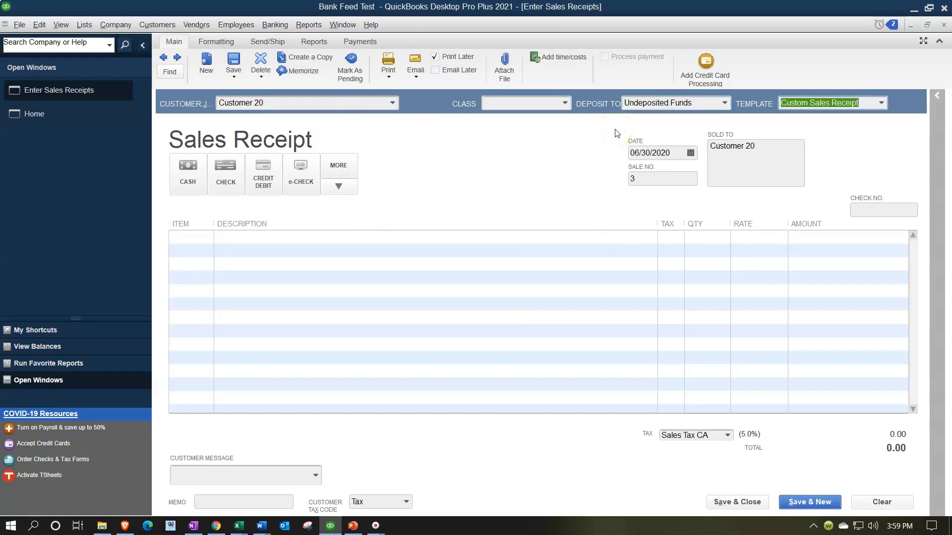
key(Tab)
key(Tab)
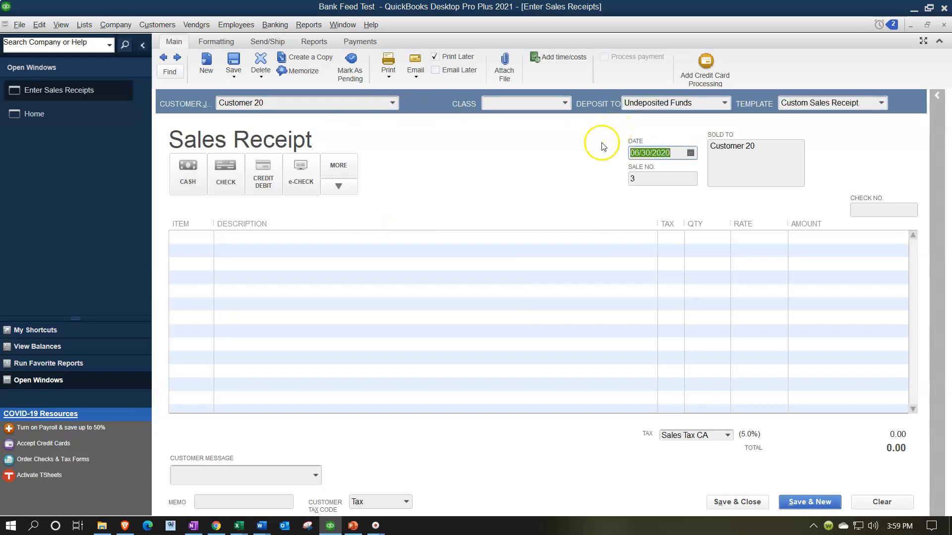
key(Tab)
key(Tab)
key(Tab)
key(Tab)
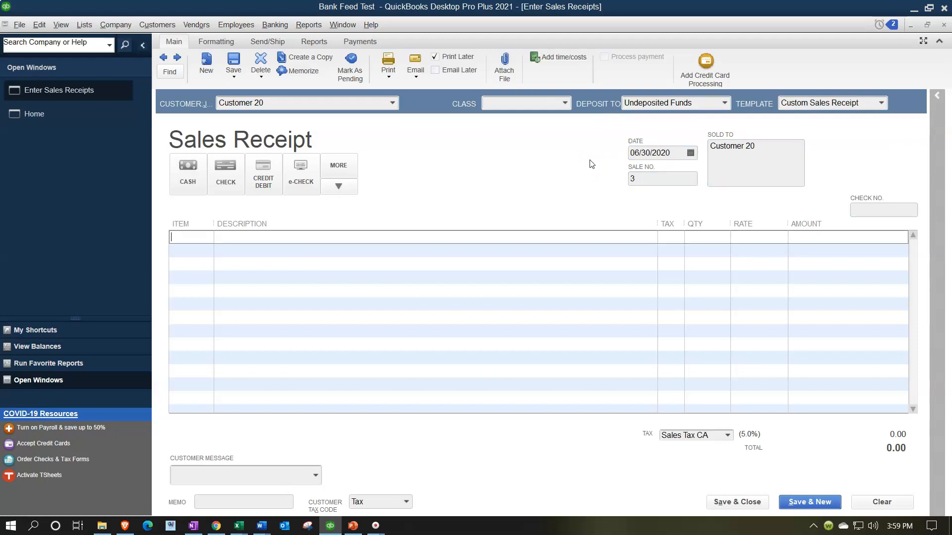
click(207, 237)
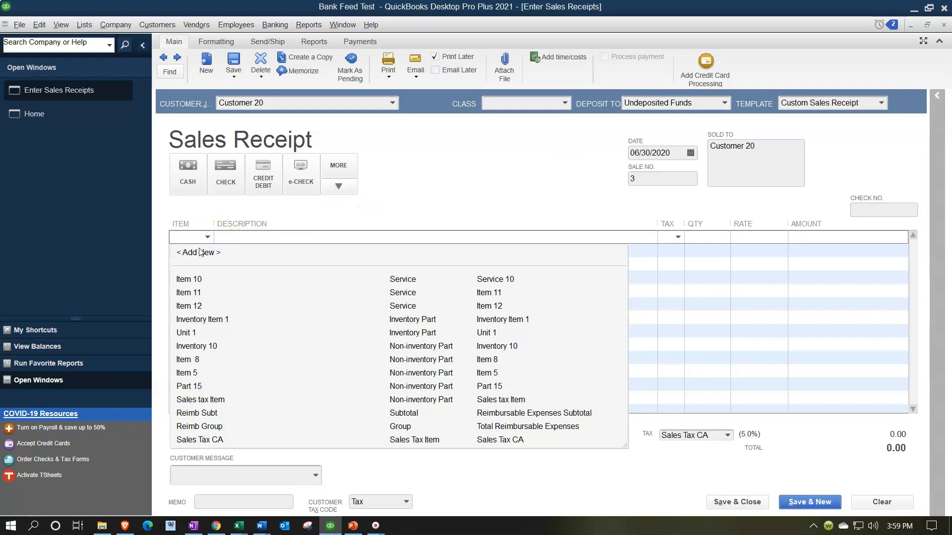
click(200, 253)
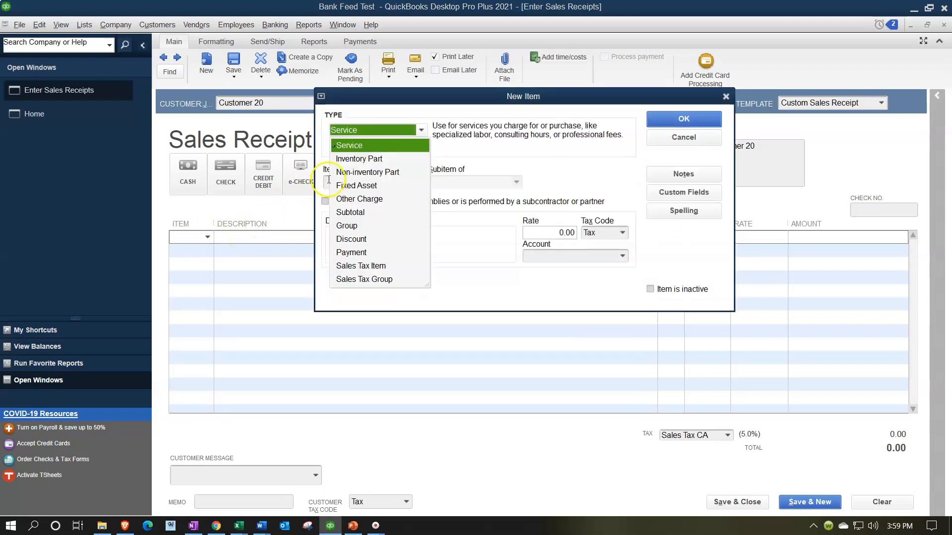
click(361, 177)
drag(456, 99, 542, 201)
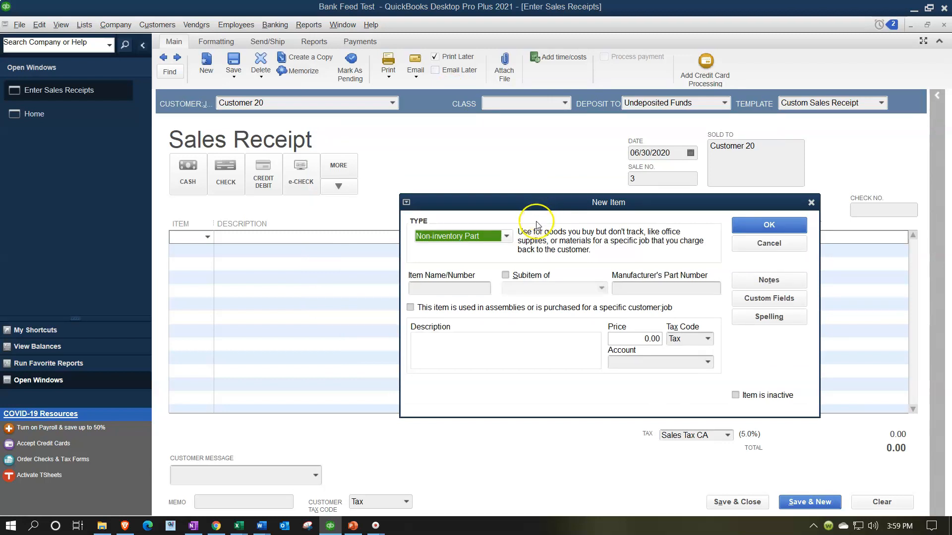
- Name the new item Item 20 and enter Item 20 as its description
click(484, 284)
text(Item )
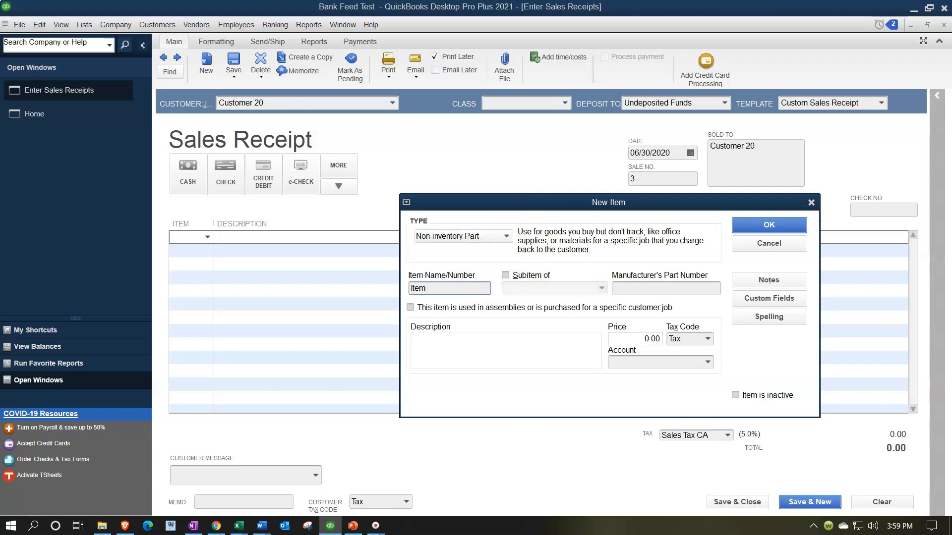
text(20)
key(Tab)
key(Tab)
key(Tab)
key(Tab)
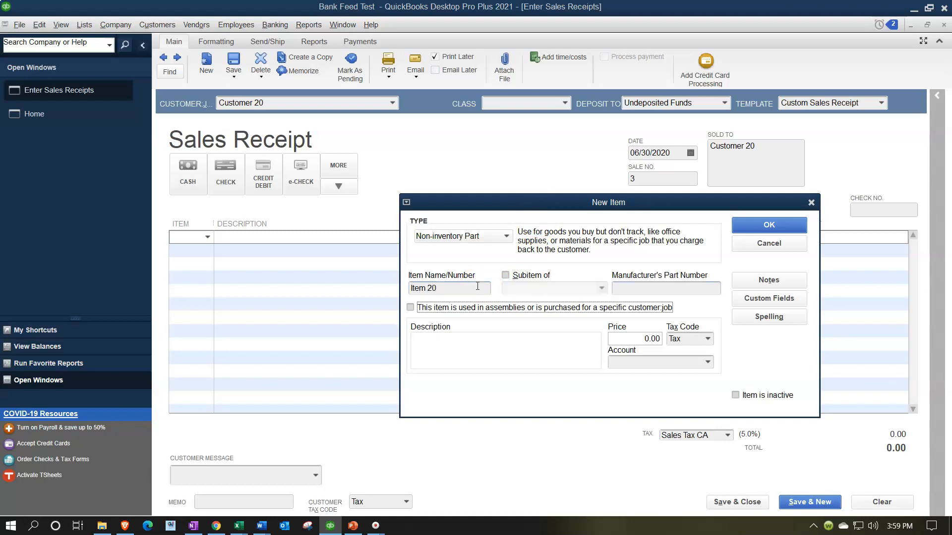
text(I)
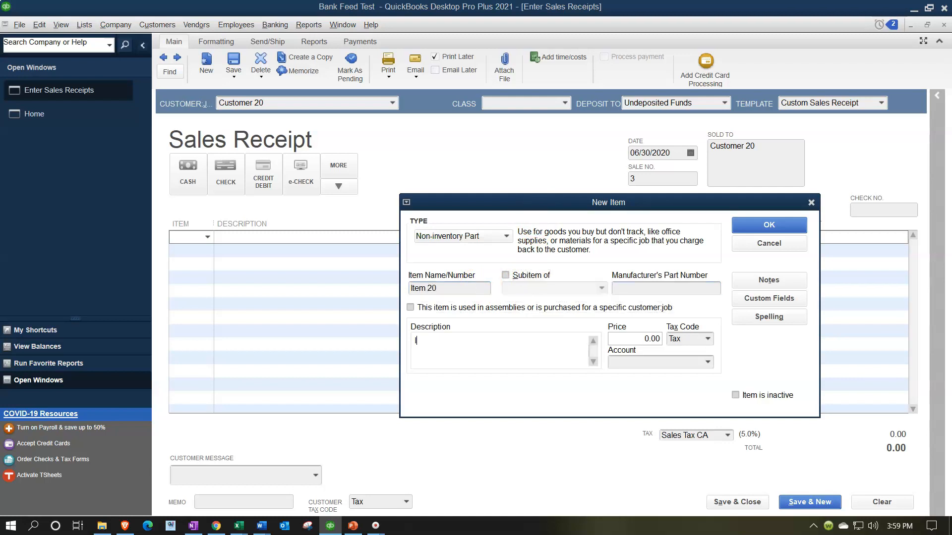
text(tem 20)
key(Tab)
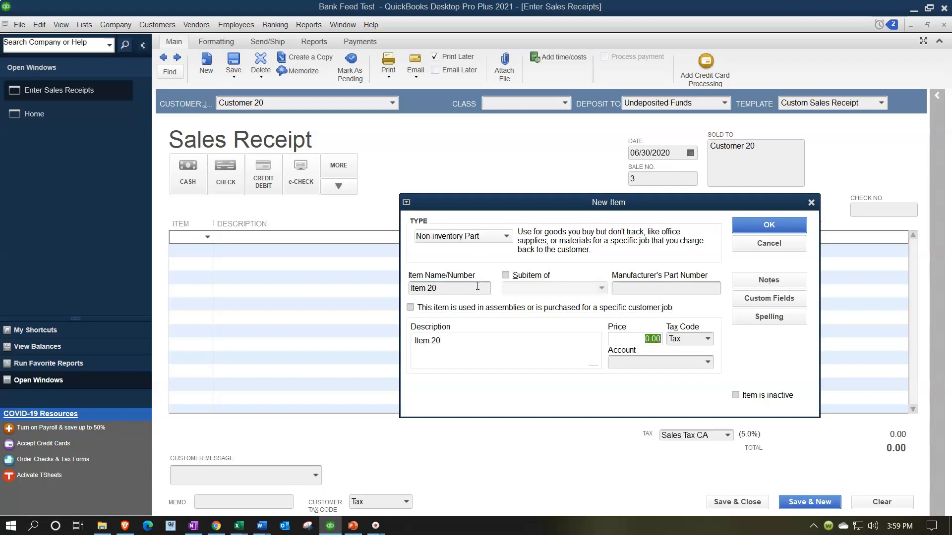
- Set the item's price to 45.94, assign it to the Sales income account, and save the item
text(45.94)
key(Tab)
click(664, 363)
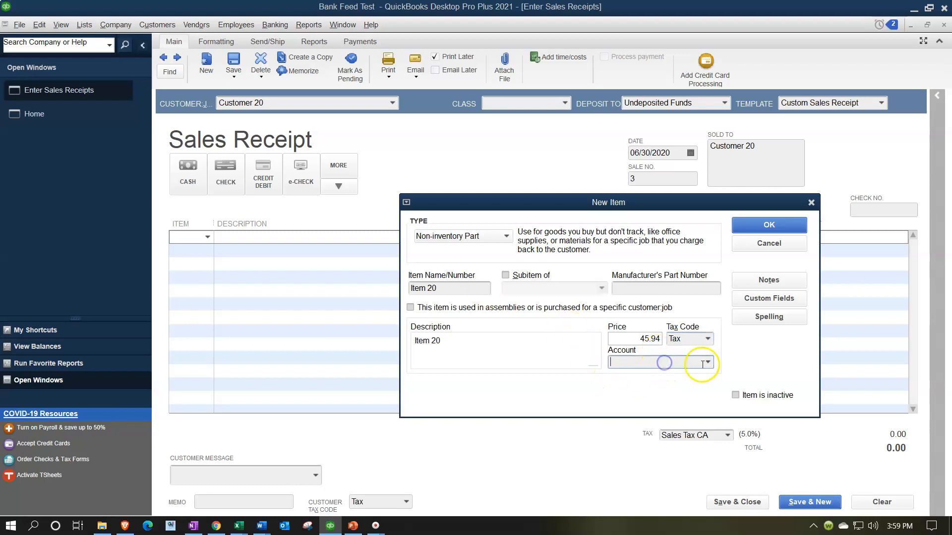
click(708, 362)
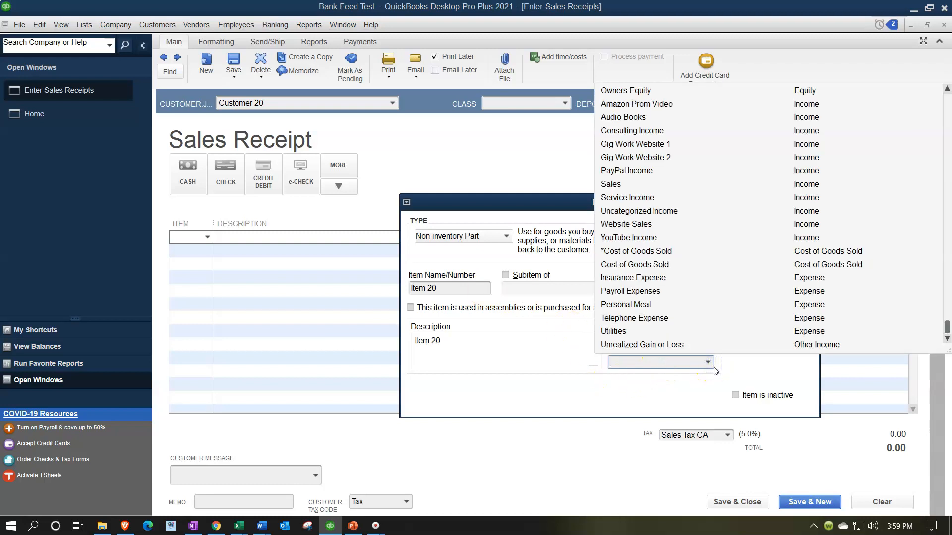
click(611, 184)
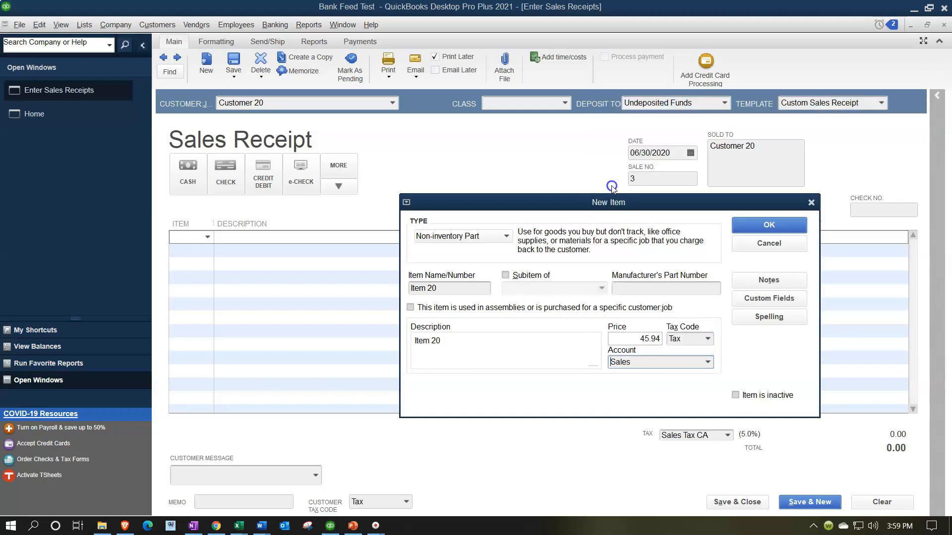
click(759, 227)
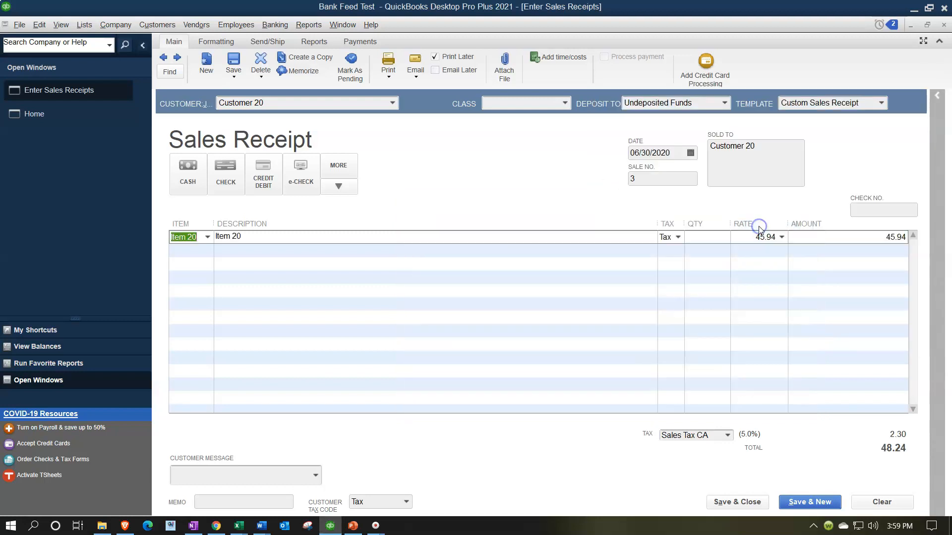
- Set the quantity of Item 20 on the sales receipt to 1
click(718, 238)
text(1)
key(Tab)
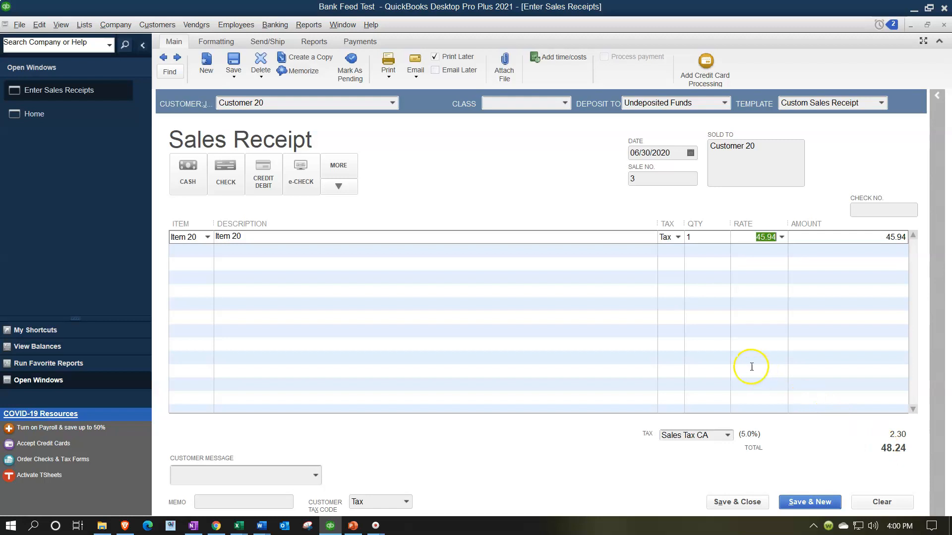
click(430, 173)
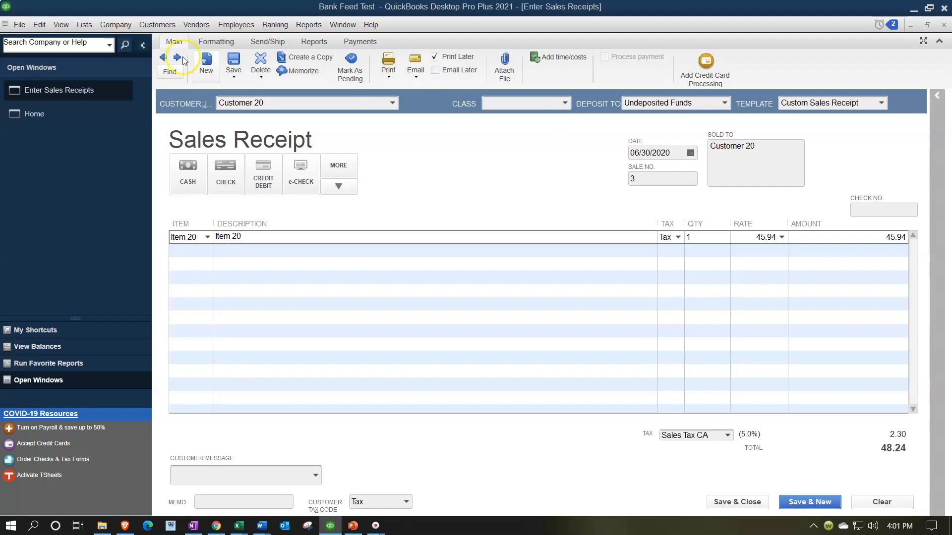
- Check the company payment preferences for the Undeposited Funds default deposit option, leaving the preferences without changes
click(42, 26)
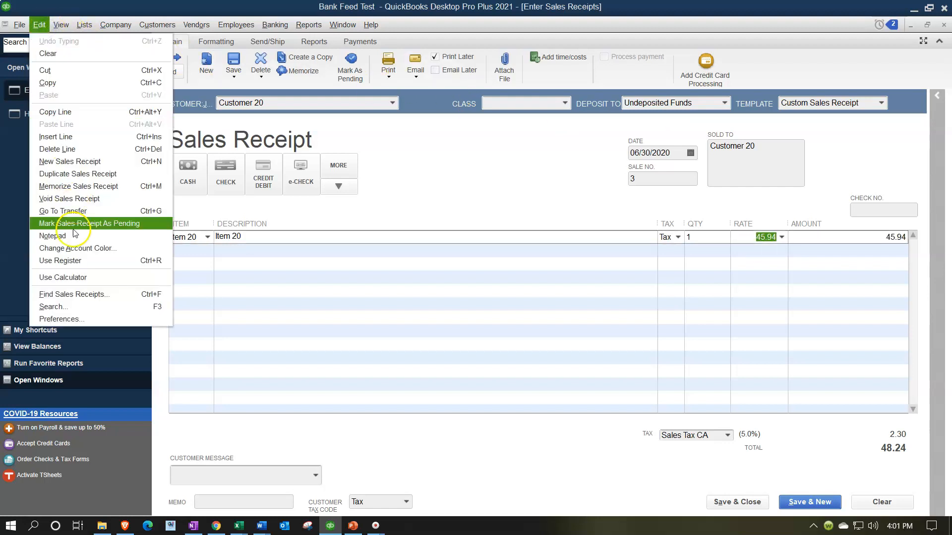
click(85, 328)
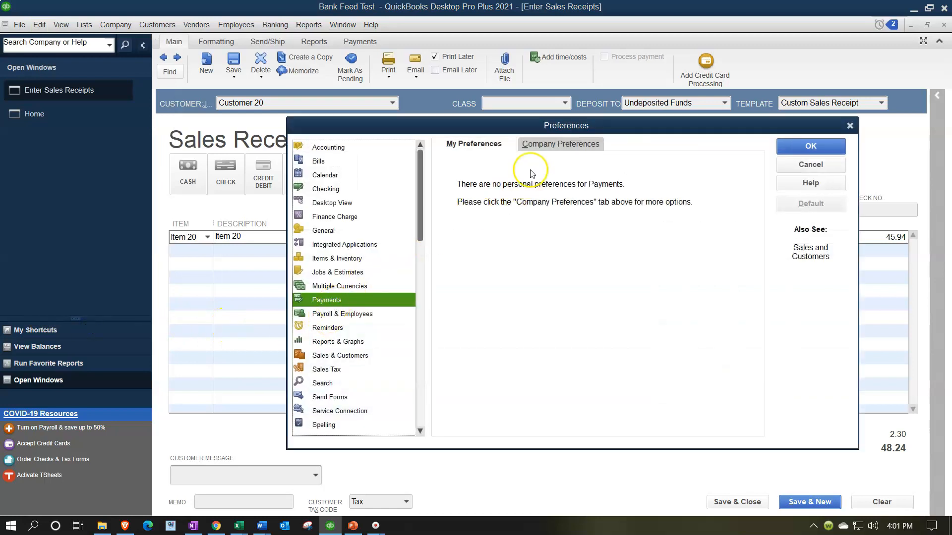
click(549, 145)
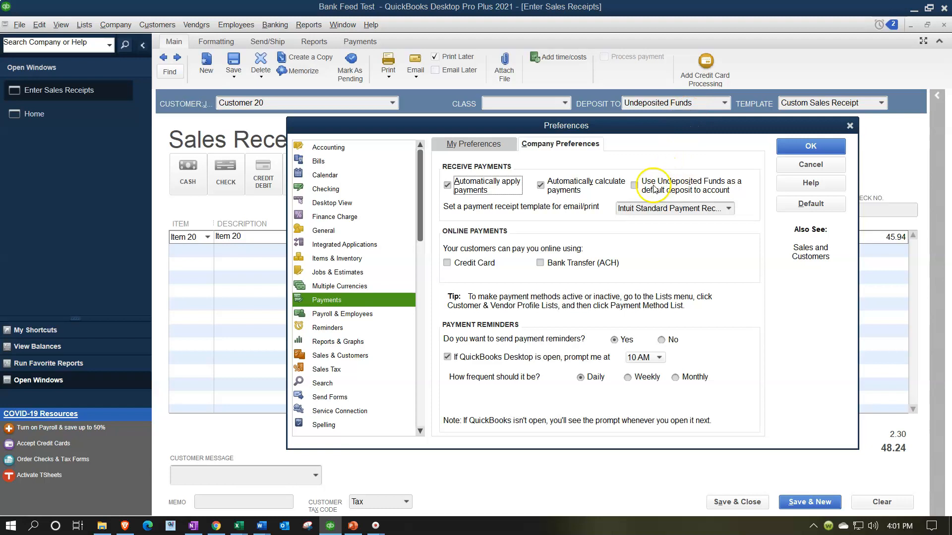
click(849, 125)
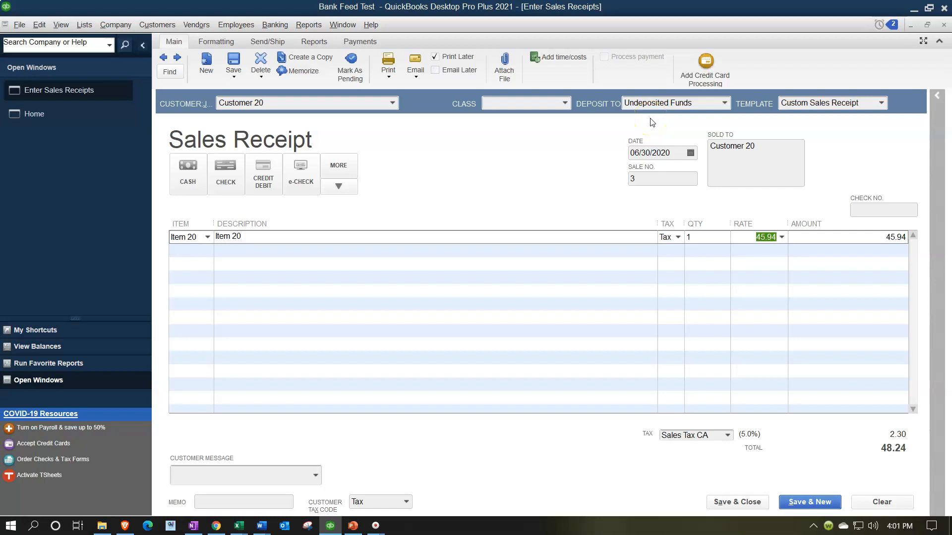
- Choose Undeposited Funds as the account the sales receipt is deposited to
click(724, 103)
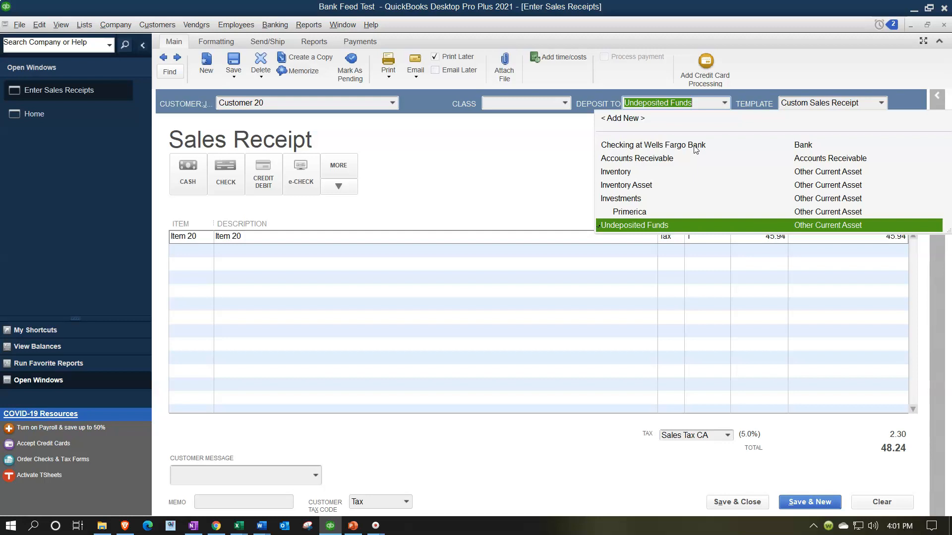
click(665, 226)
click(619, 121)
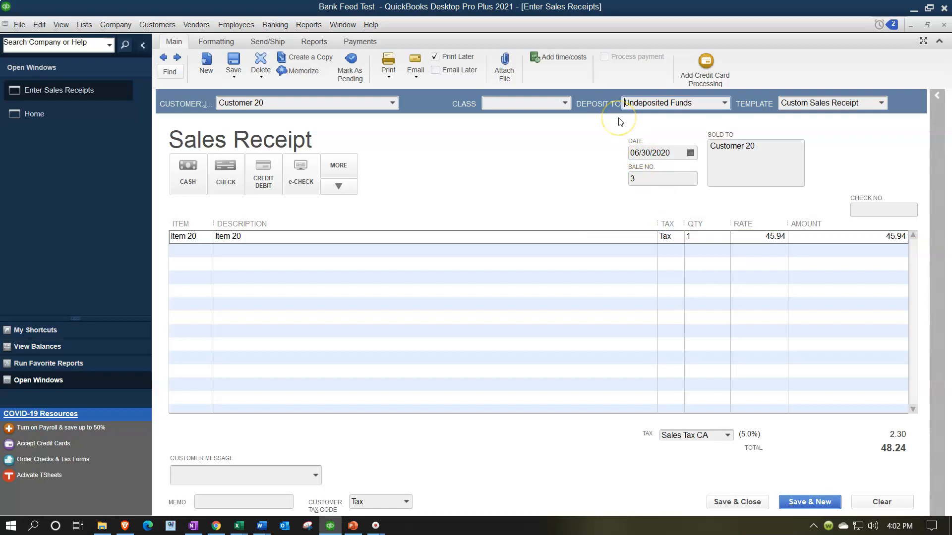
- Save and close the sales receipt, accepting its past transaction date
click(883, 454)
click(884, 271)
click(766, 503)
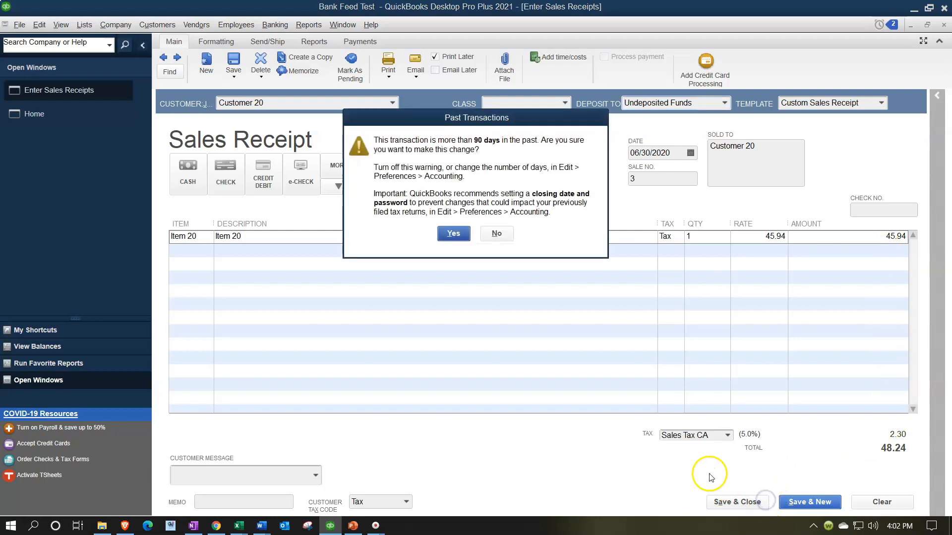
click(451, 236)
click(433, 186)
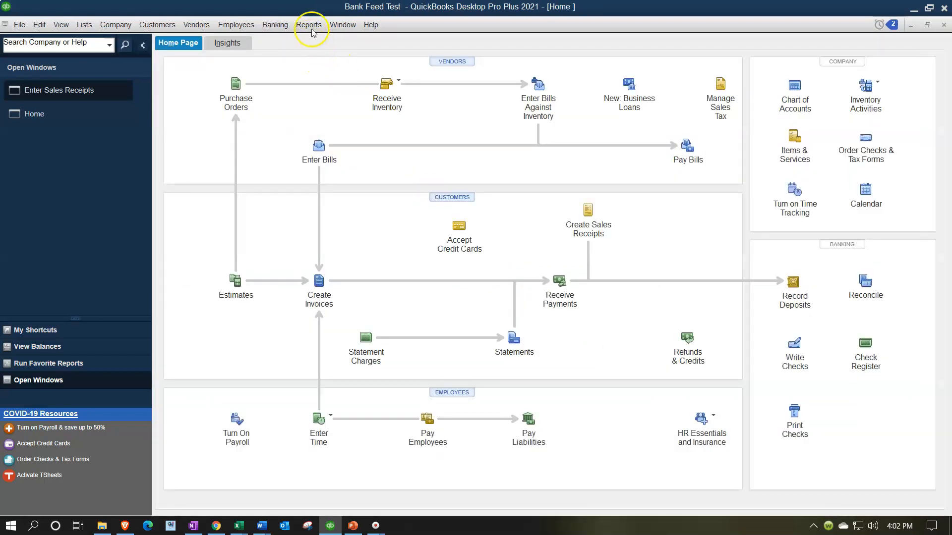
- Open the Balance Sheet Standard report
click(309, 25)
mouse_move(338, 119)
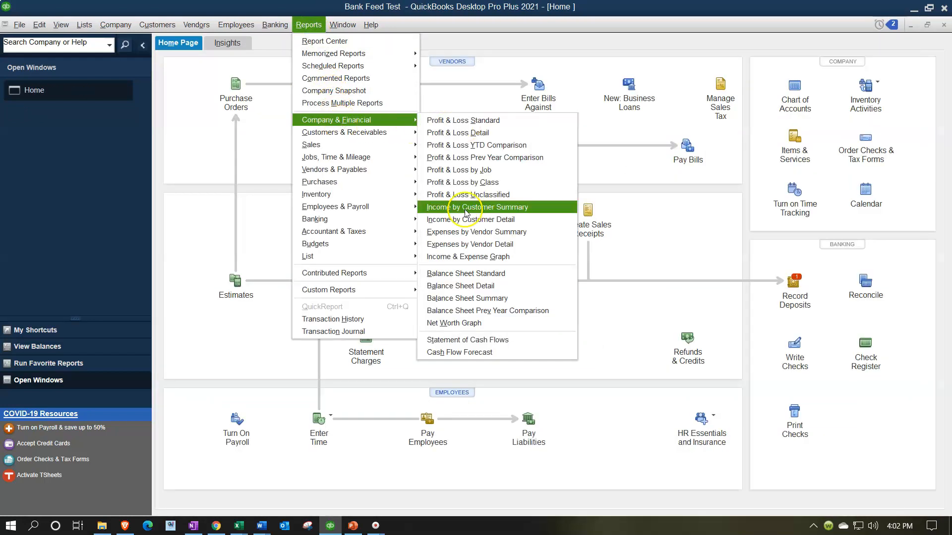
click(464, 270)
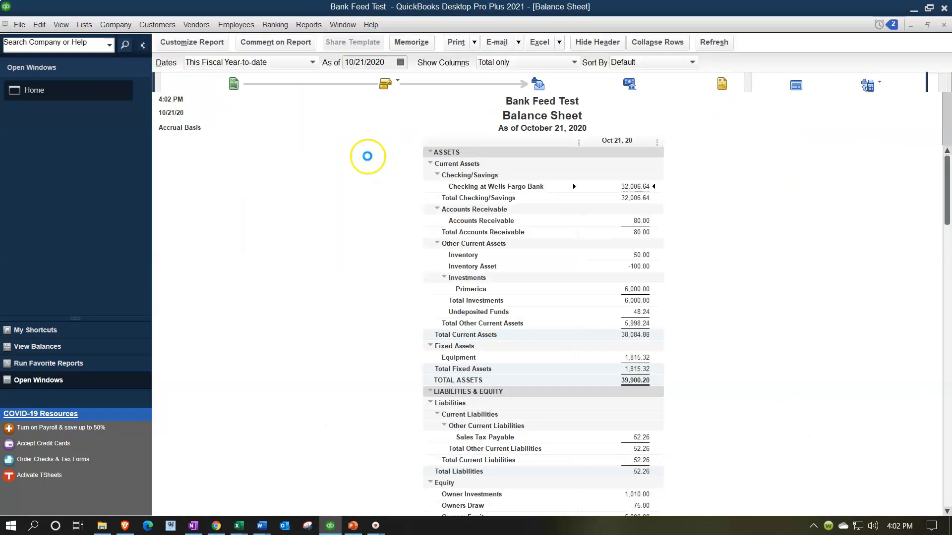
- Customize the balance sheet's date range to run from 01/01/2020 to 12/31/2020
click(198, 51)
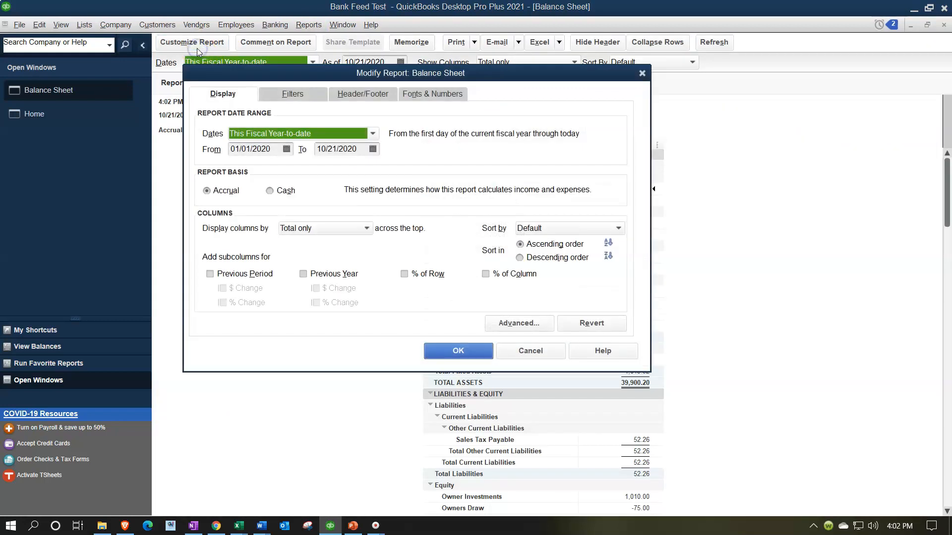
drag(315, 74, 452, 129)
key(Tab)
text(01/01/2)
text(0)
key(Tab)
text(12312020)
key(Tab)
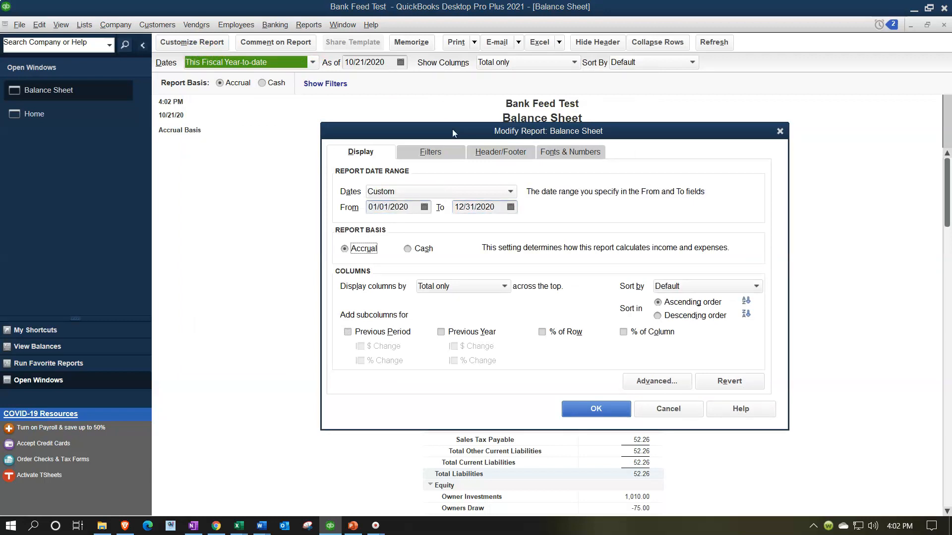
click(587, 407)
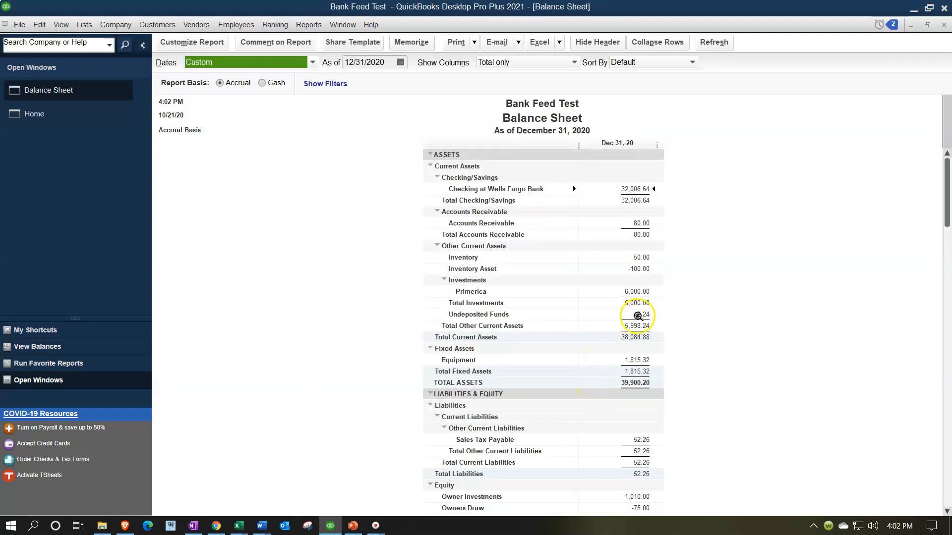
- Open the Profit & Loss Standard report and set its date range from 01/01/2020 to 12/31/2020
click(304, 25)
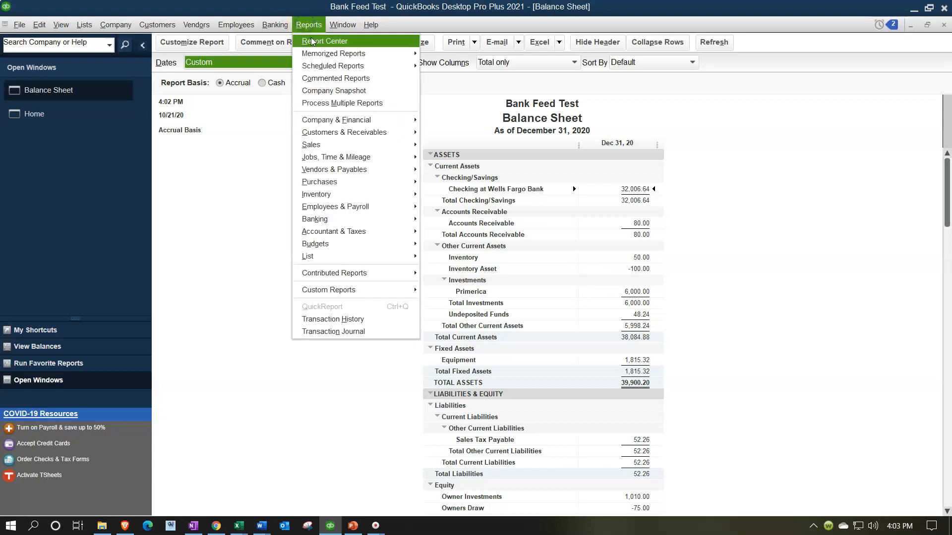
mouse_move(339, 119)
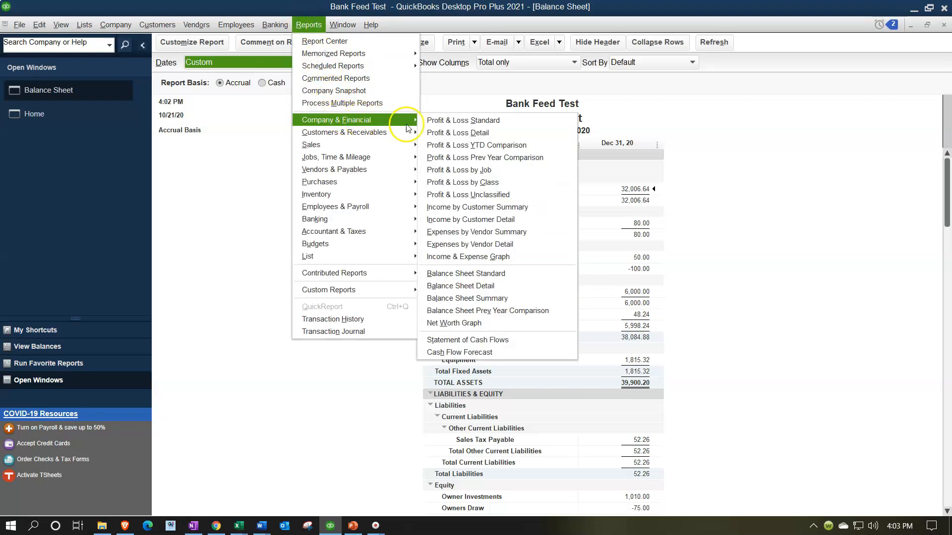
click(431, 127)
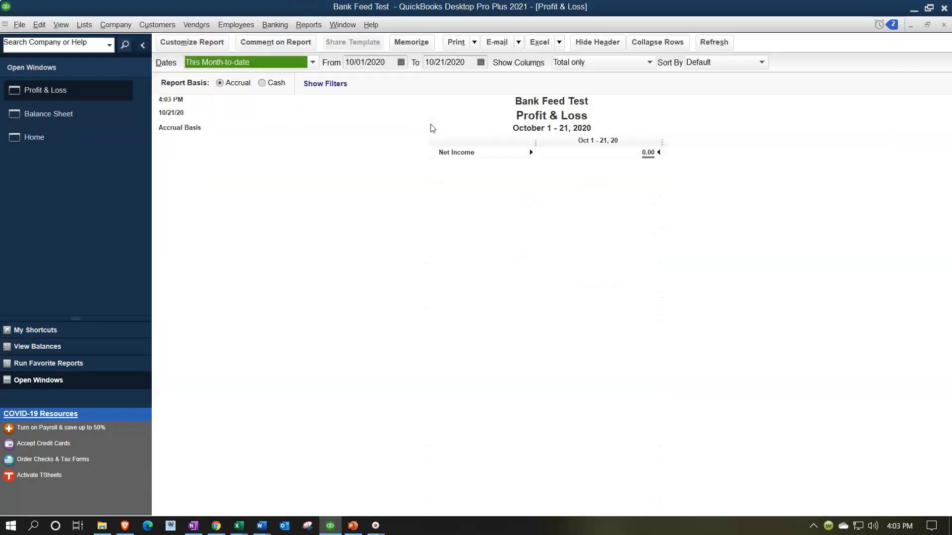
key(Tab)
text(010120)
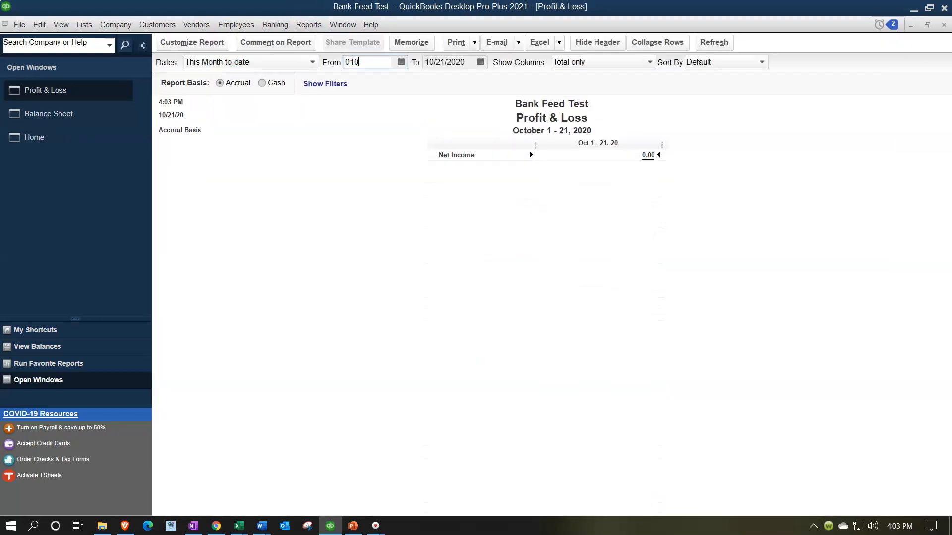
key(Tab)
text(123120)
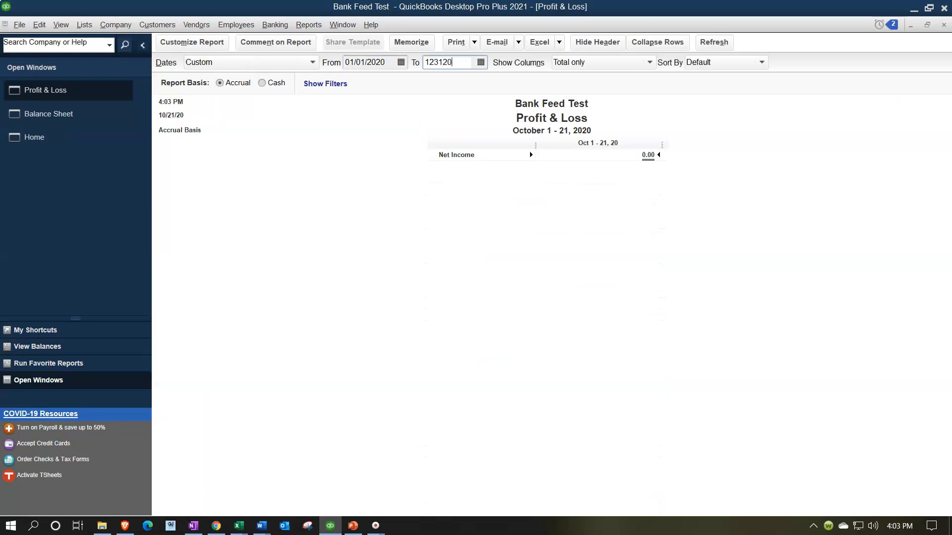
key(Tab)
- Drill down from the Sales income amount to Customer 20's sales receipt, then close the receipt and the transaction detail report
click(638, 245)
double_click(638, 245)
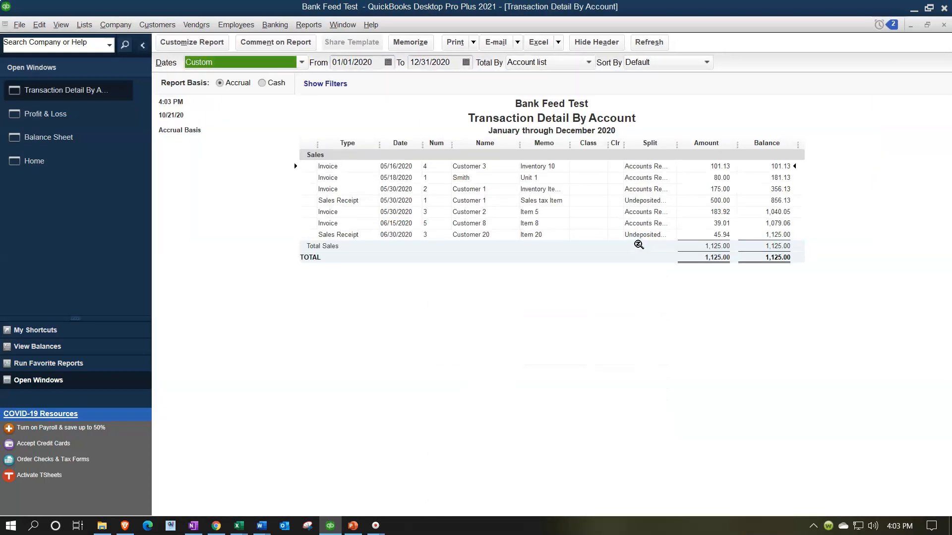
double_click(722, 234)
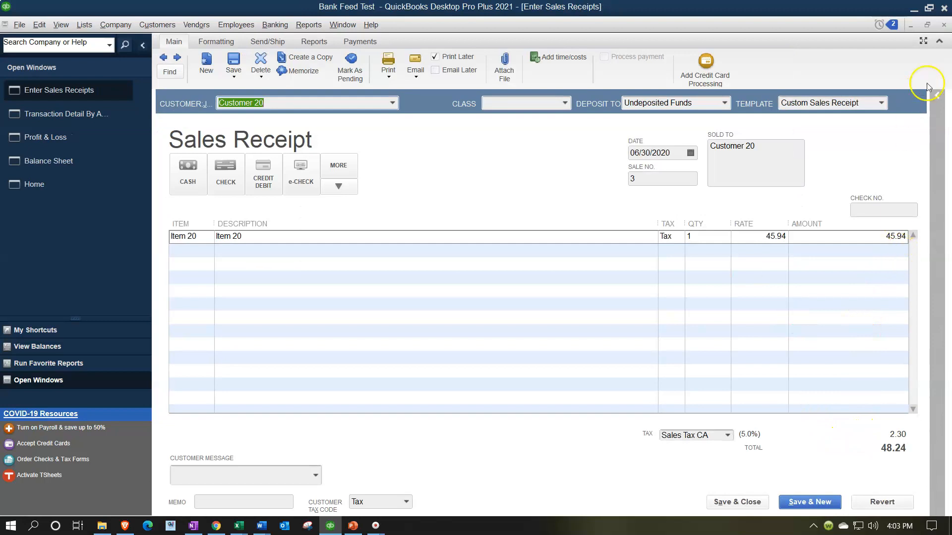
click(943, 25)
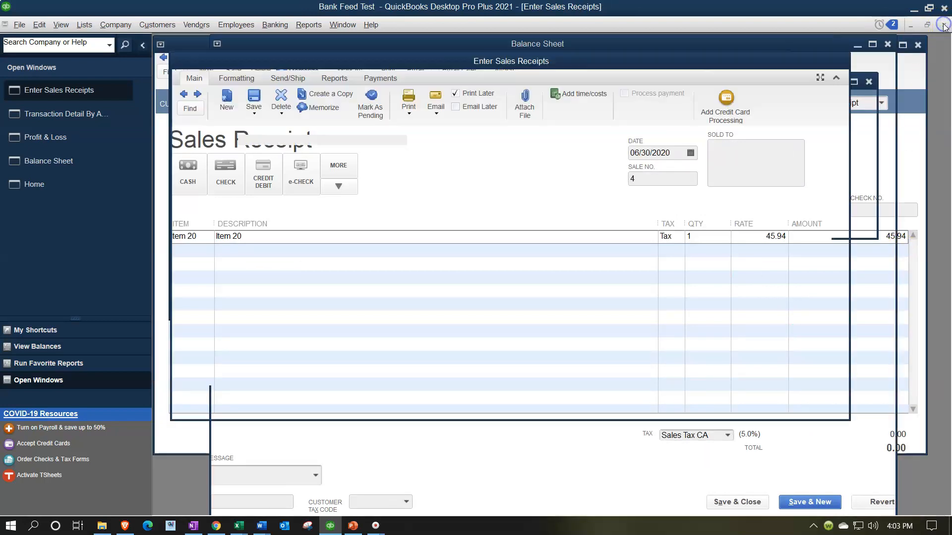
click(944, 25)
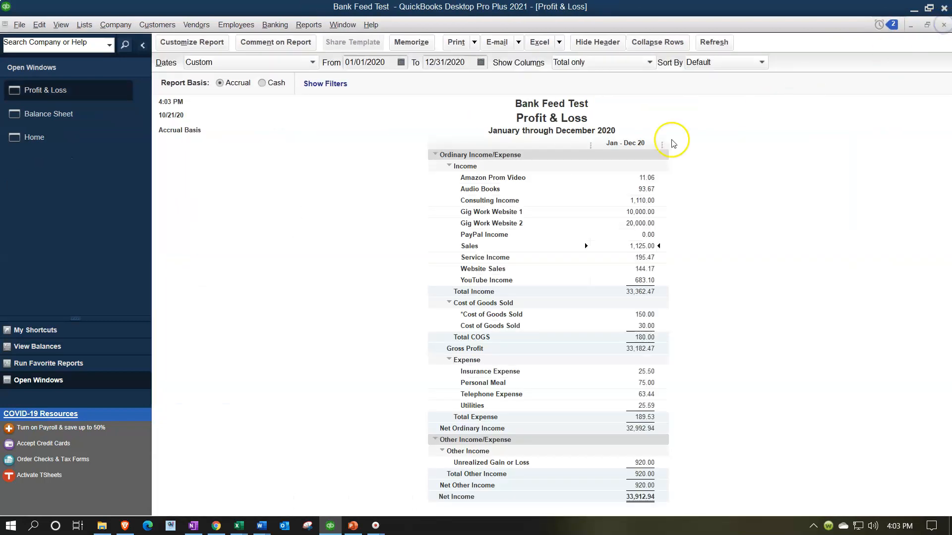
- Return to the balance sheet and examine the Undeposited Funds and Sales Tax Payable balances
click(86, 119)
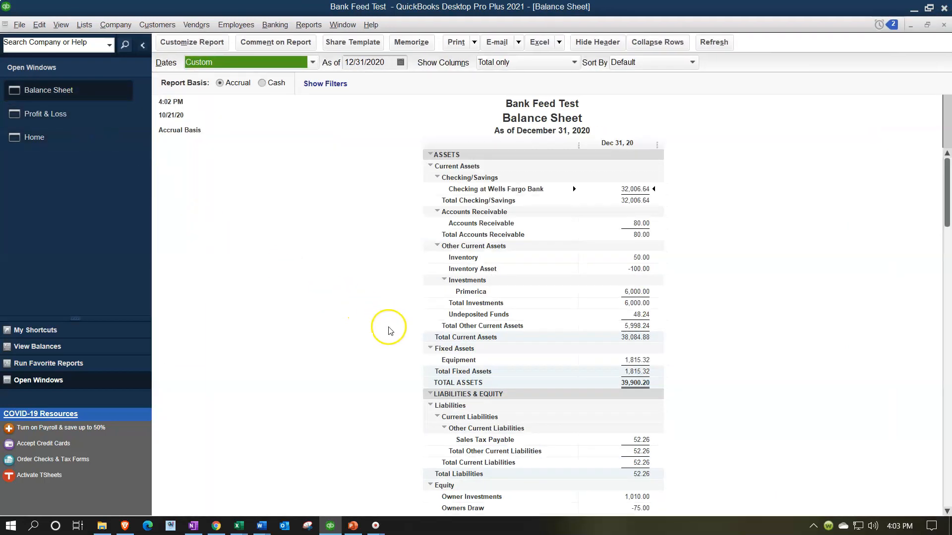
scroll(389, 331, down, 1)
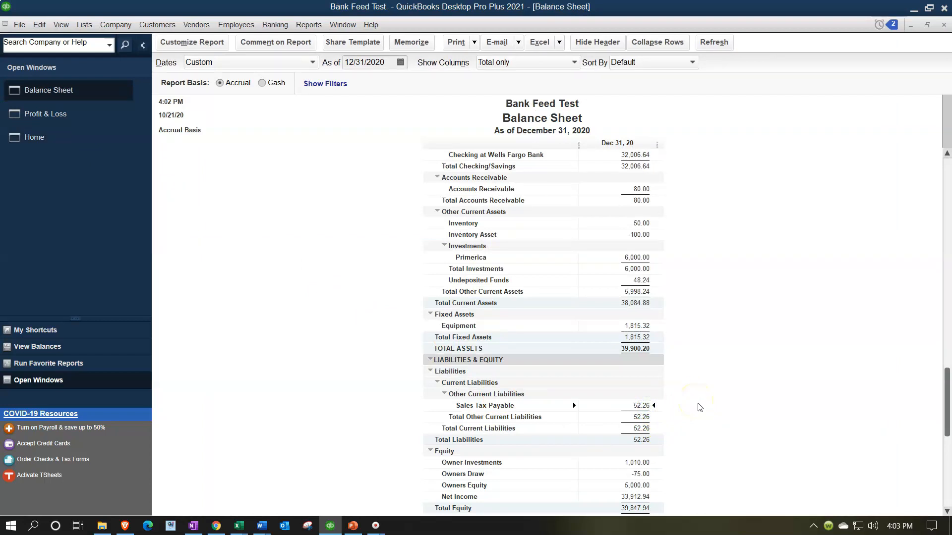
scroll(696, 404, up, 1)
- Go back to the home page and open the Bank Feeds center for the Wells Fargo account
click(82, 138)
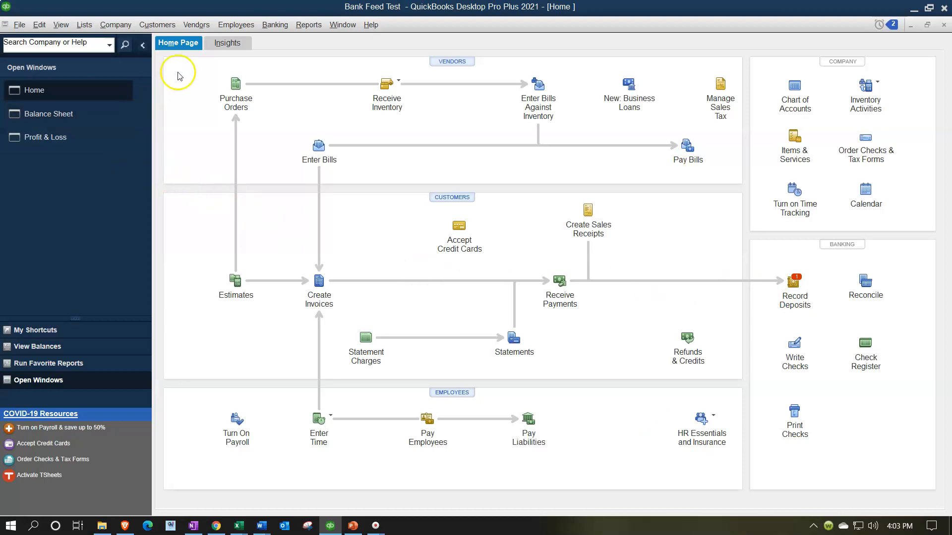
click(275, 24)
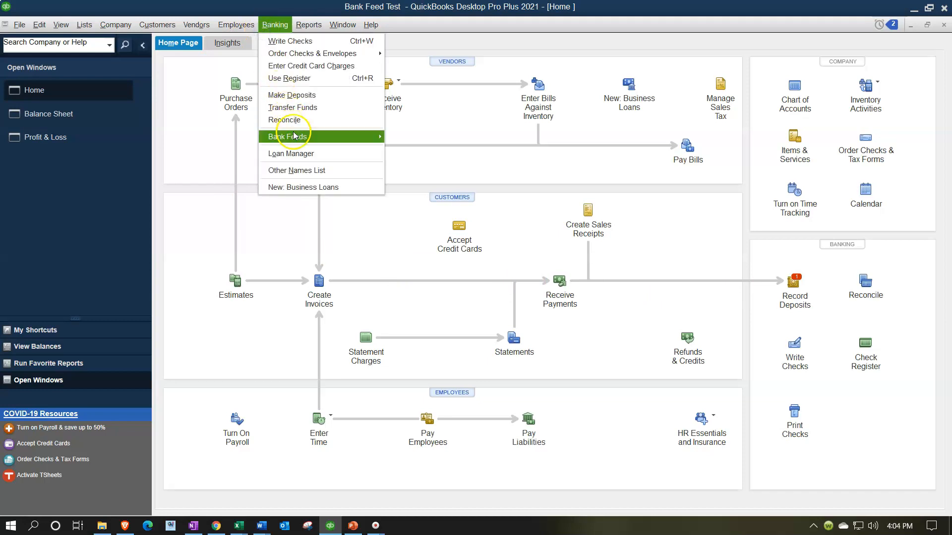
mouse_move(294, 137)
click(424, 142)
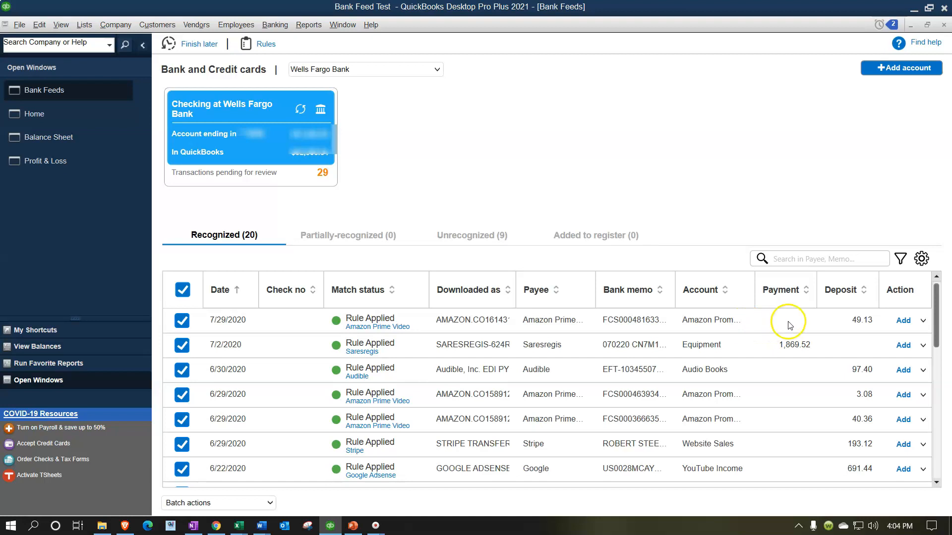
- Sort the recognized bank transactions by deposit amount, largest first, and locate the 48.24 Stripe deposit
click(837, 291)
click(837, 292)
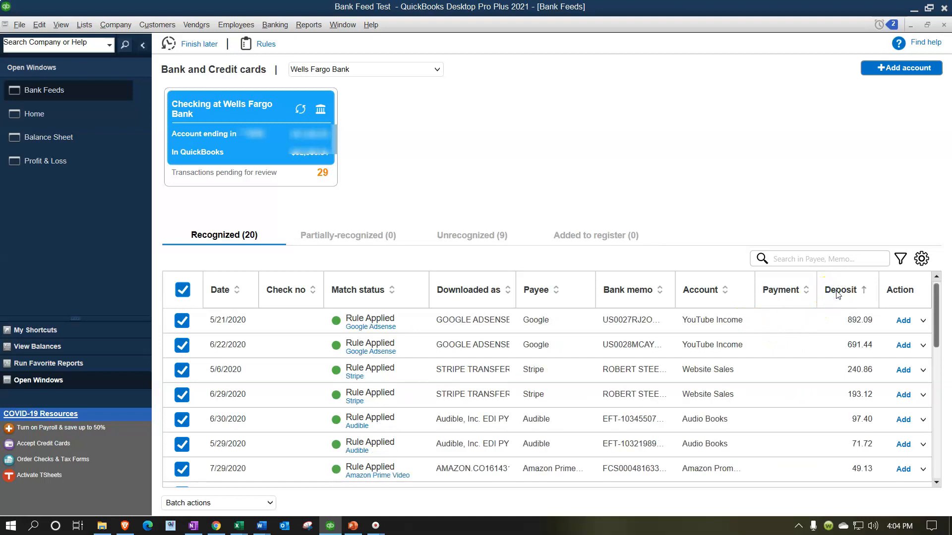
click(837, 292)
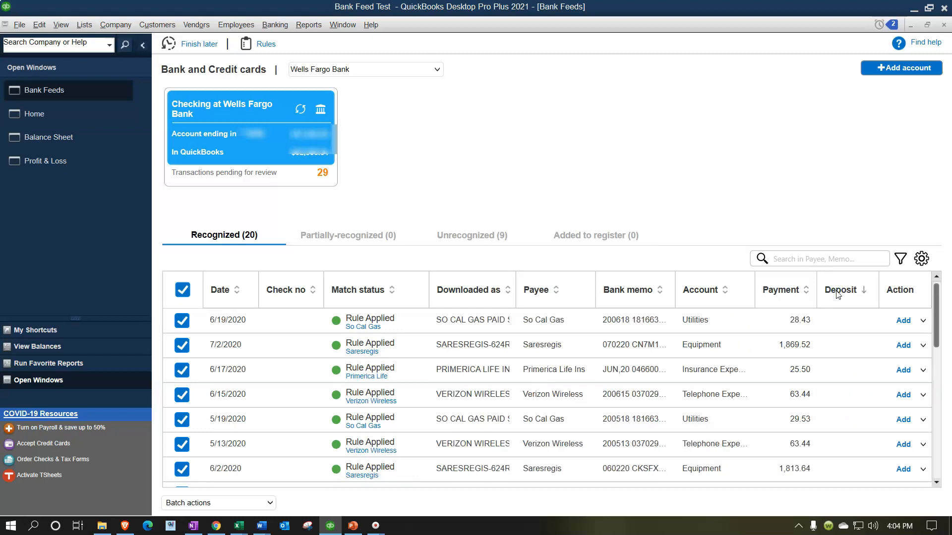
click(838, 295)
click(840, 337)
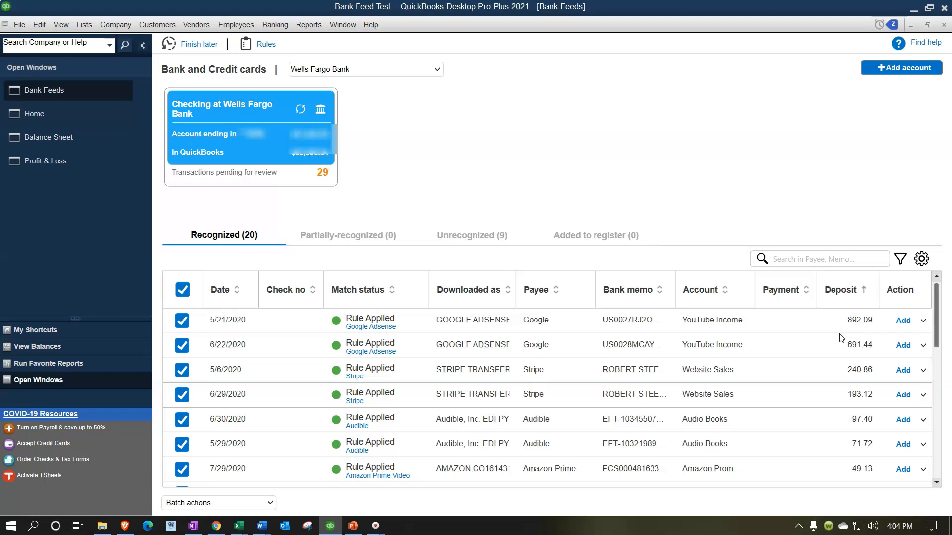
click(813, 388)
scroll(813, 389, down, 1)
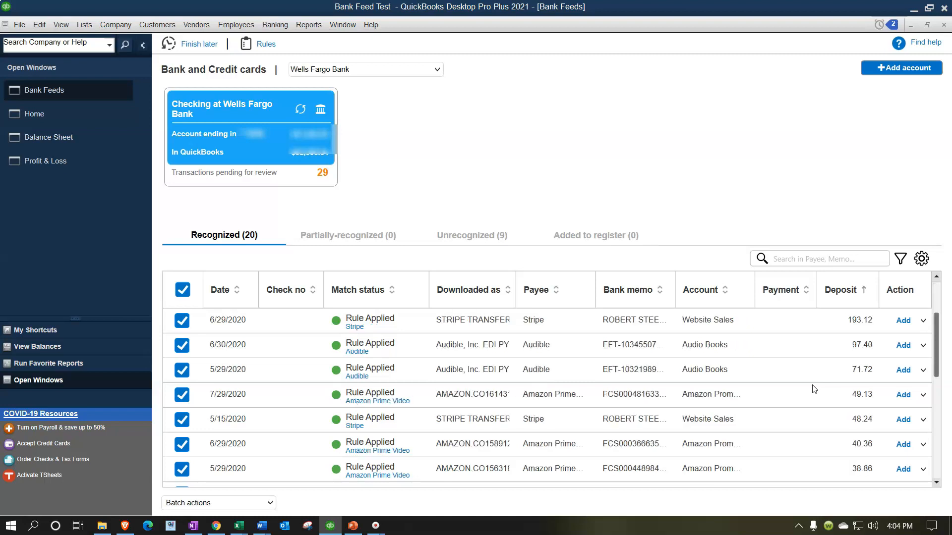
click(850, 422)
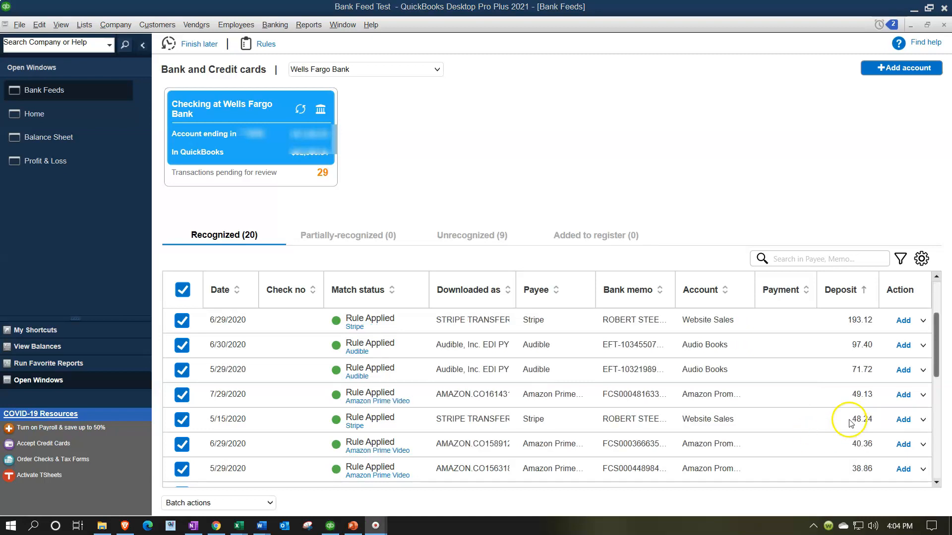
- Open the 48.24 Stripe deposit for matching to existing transactions and show all candidate transactions
click(923, 422)
click(877, 434)
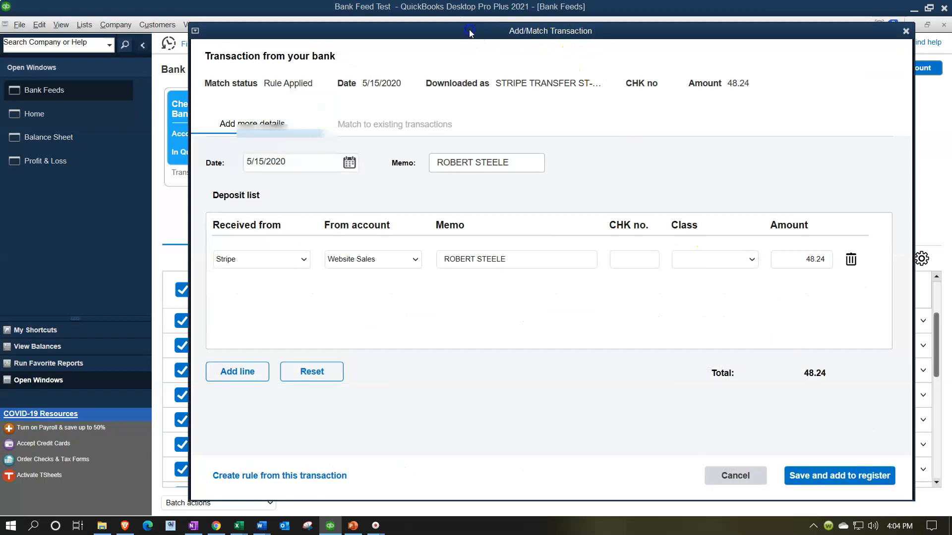
drag(470, 32, 498, 40)
click(424, 131)
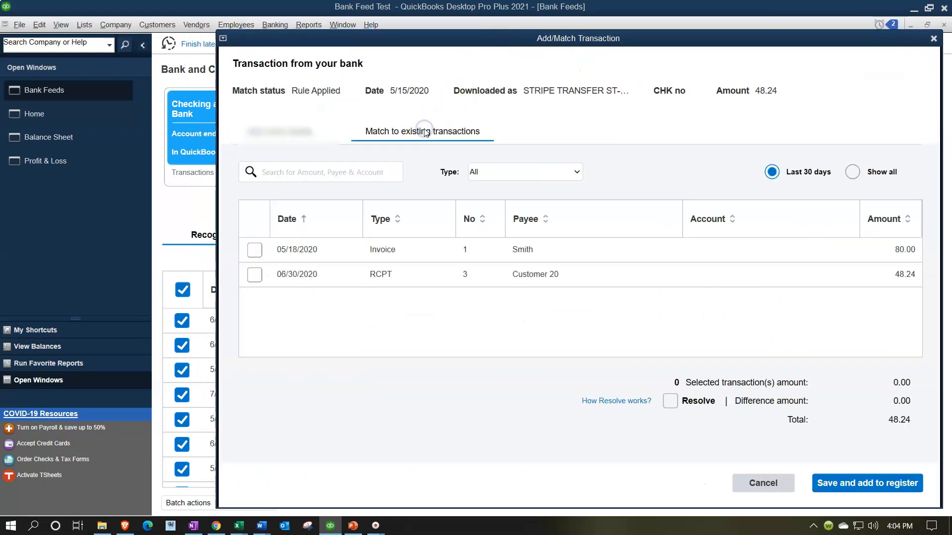
click(852, 173)
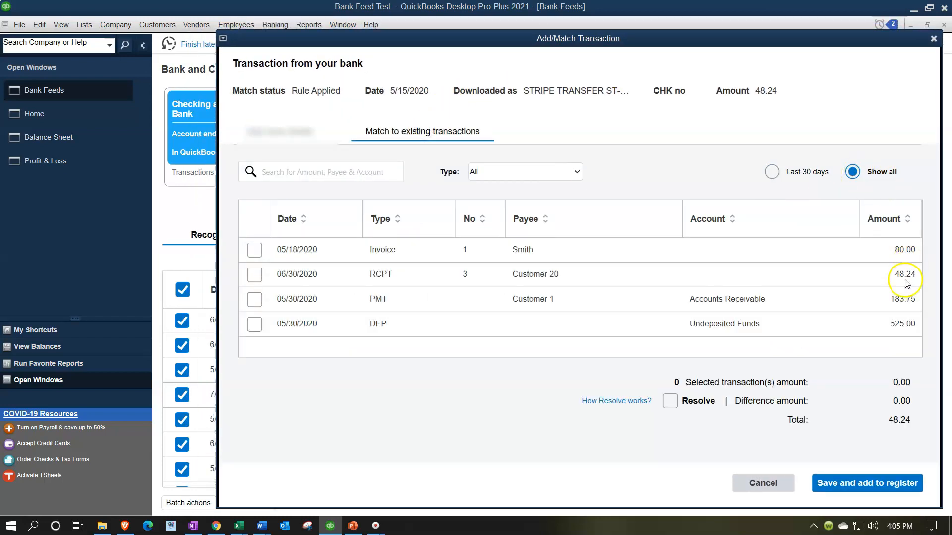
- Match the deposit to Customer 20's 06/30/2020 sales receipt and add it to the register, accepting the past transaction date
click(254, 275)
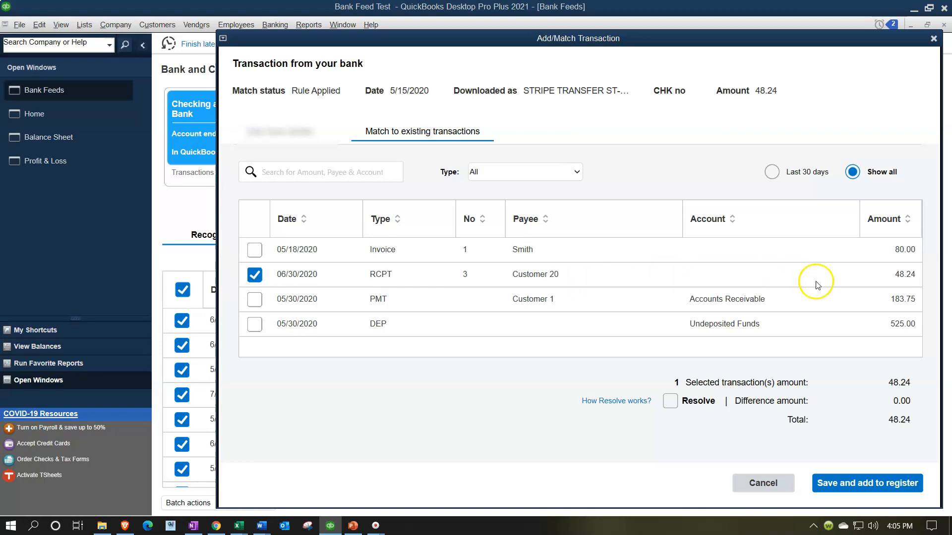
click(845, 493)
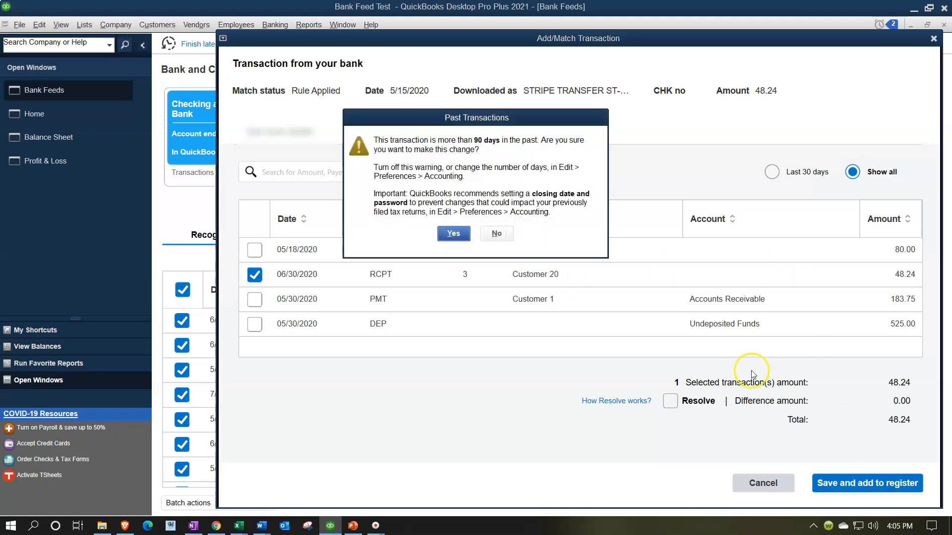
click(453, 234)
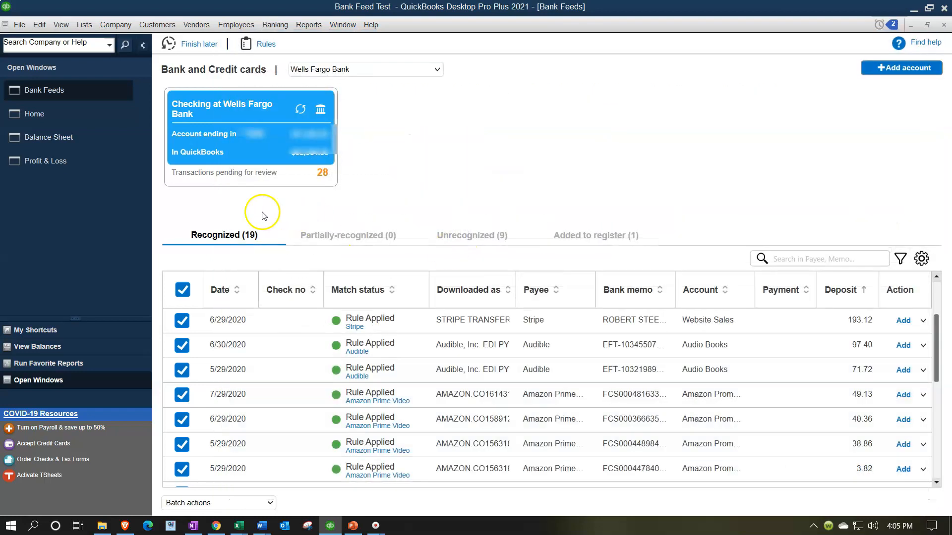
- Drill into the checking account balance on the balance sheet, check the 05/15/2020 Stripe deposit, and close the transaction report
click(65, 137)
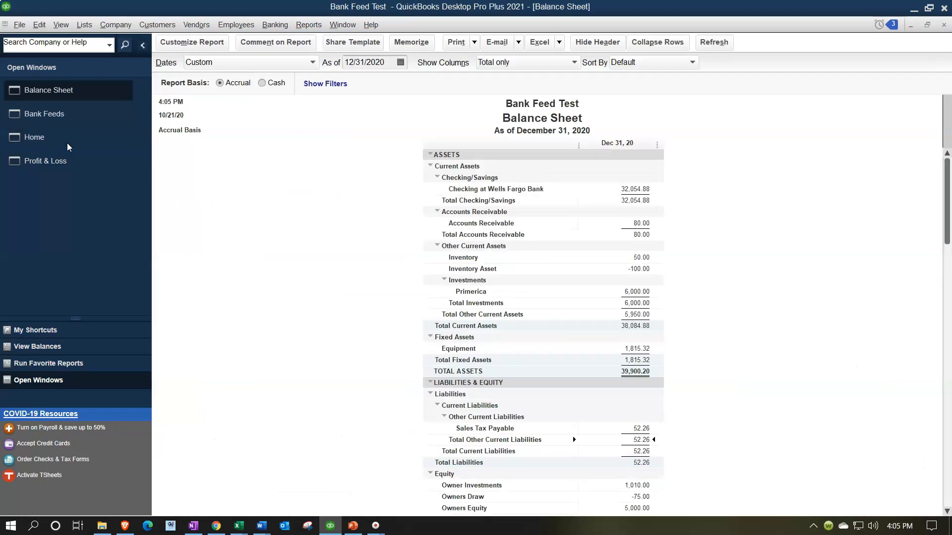
double_click(627, 189)
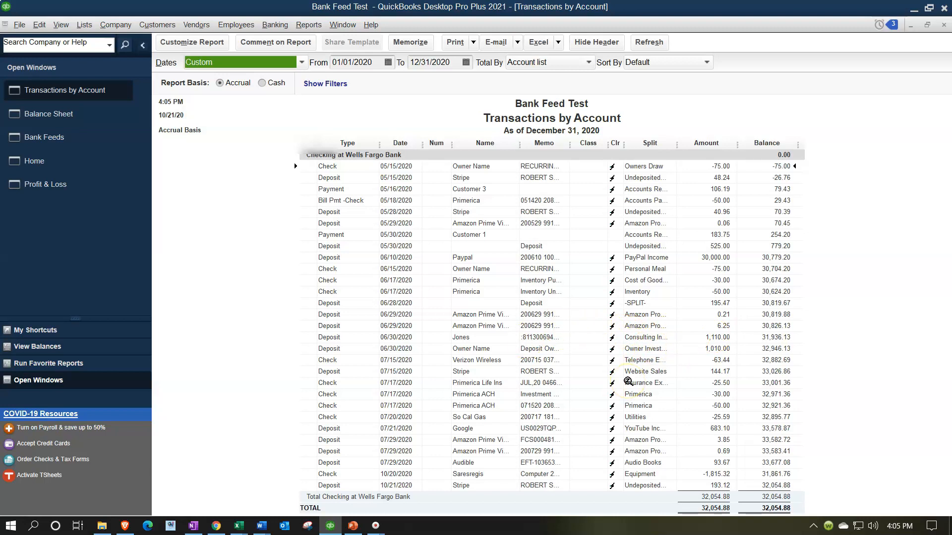
click(713, 180)
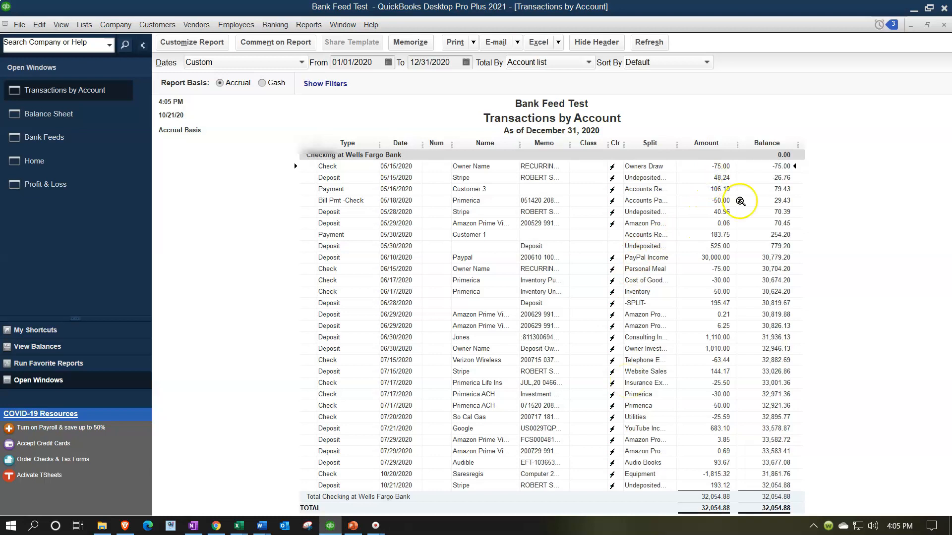
click(722, 179)
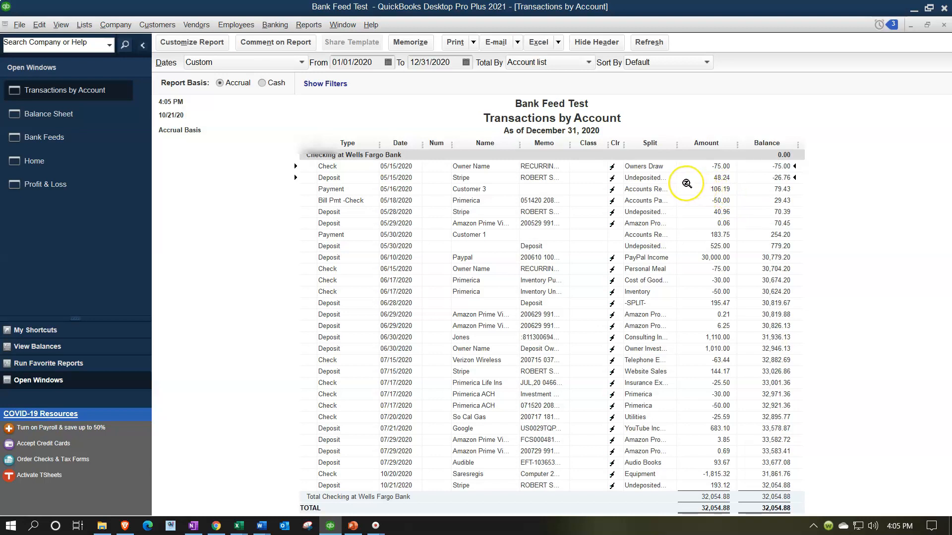
click(944, 25)
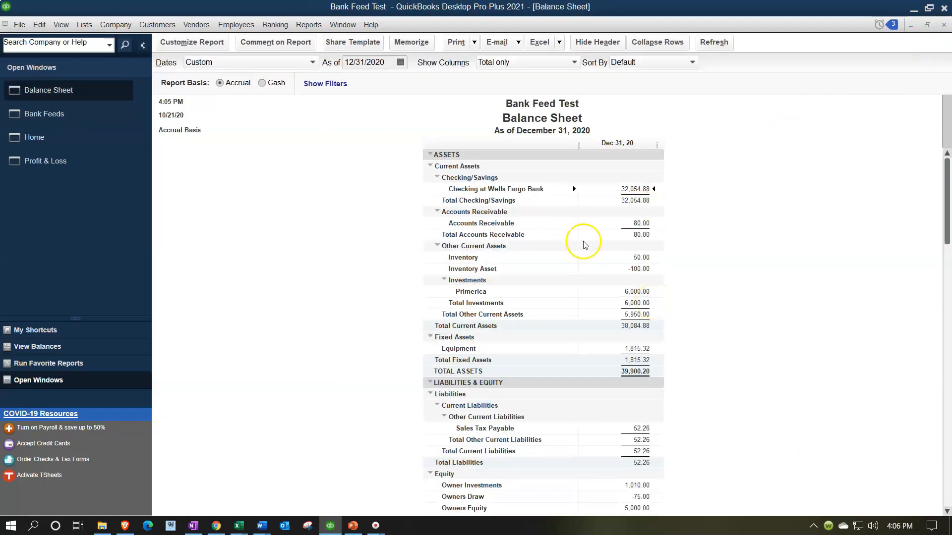
- Open the Trial Balance report and set its date range from 01/01/2020 to 12/31/2020
click(309, 25)
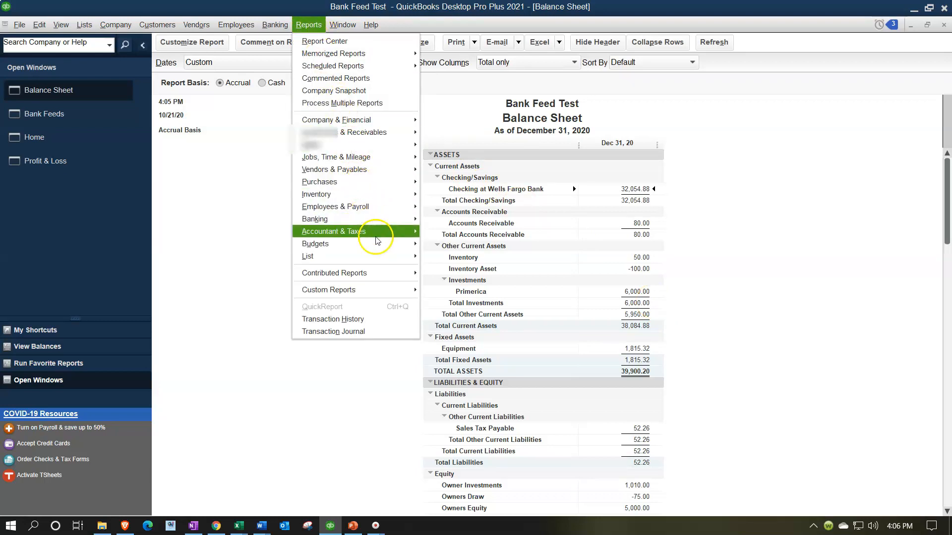
mouse_move(369, 232)
click(438, 238)
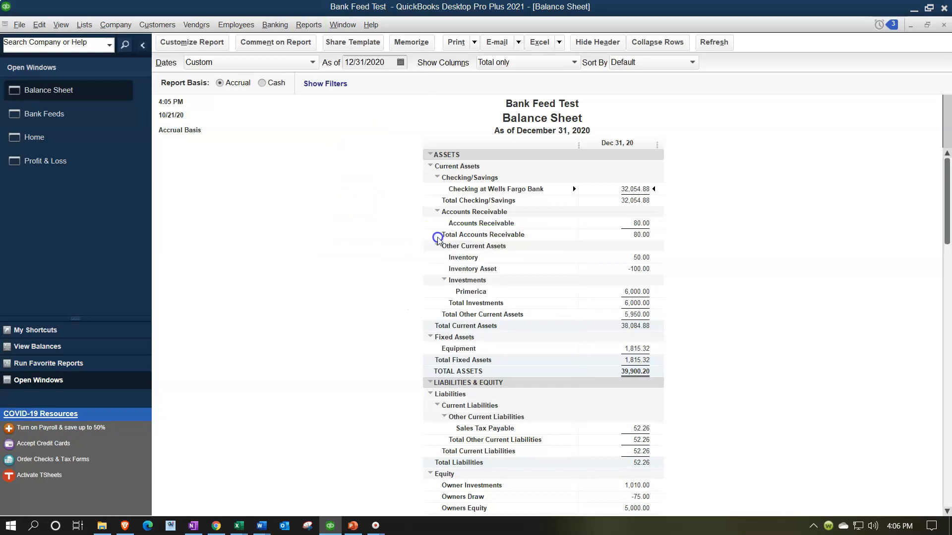
key(Tab)
text(01/01/2020)
key(Tab)
text(12/31/2020)
key(Tab)
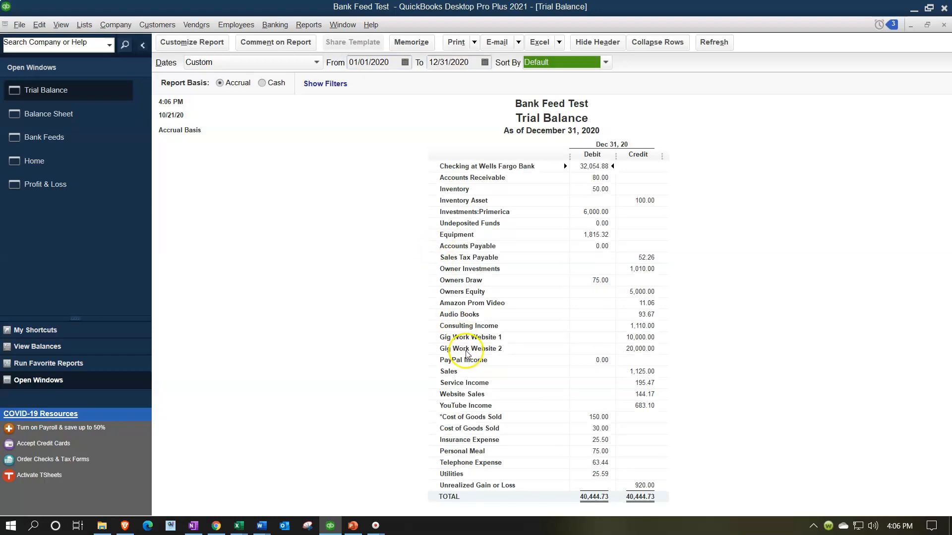
- Drill into the Undeposited Funds amount on the trial balance to view its transactions
click(589, 224)
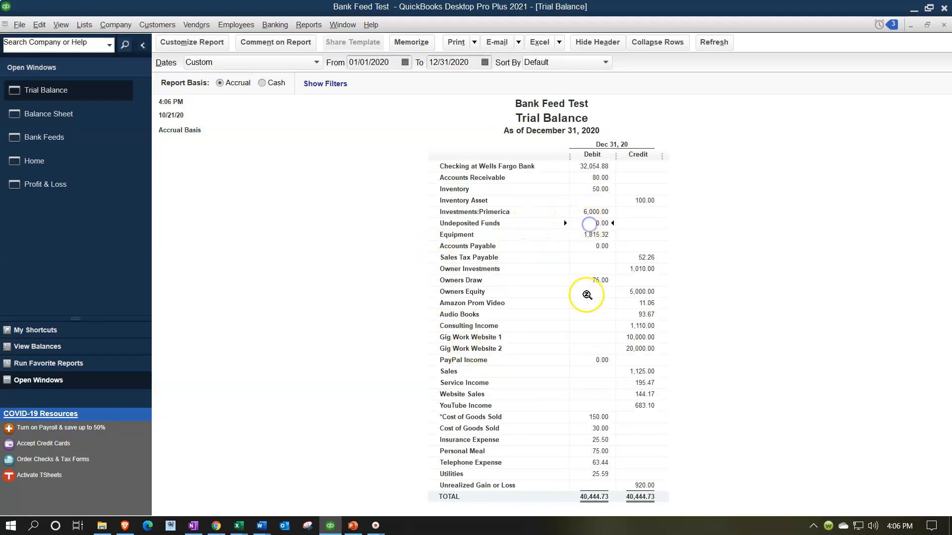
double_click(599, 223)
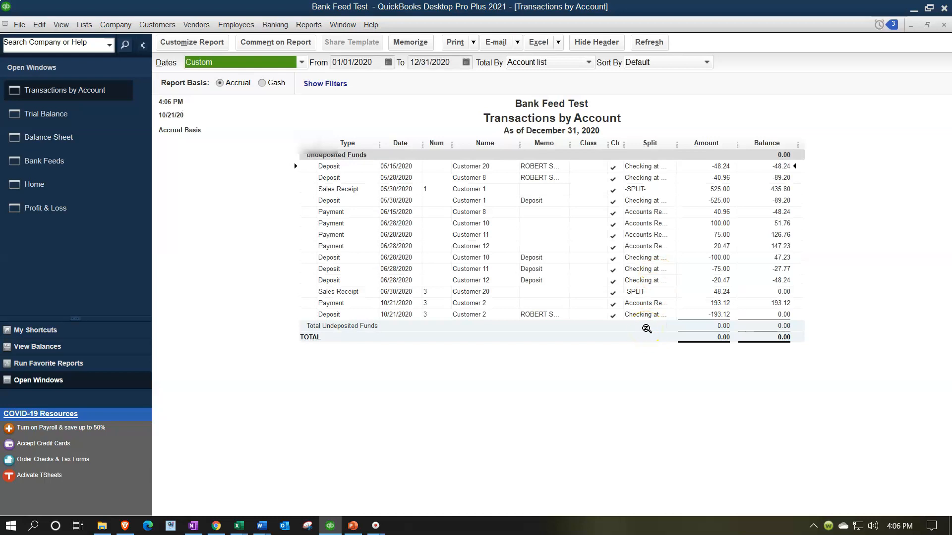
- Compare Customer 20's 05/15/2020 deposit with the 06/30/2020 sales receipt in the Undeposited Funds transactions, and close the transaction report
click(708, 166)
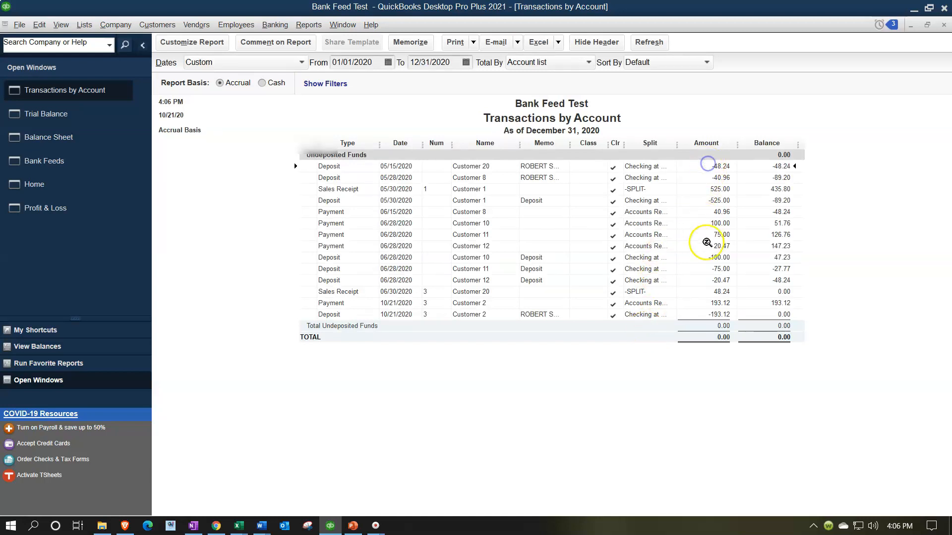
click(705, 292)
click(711, 169)
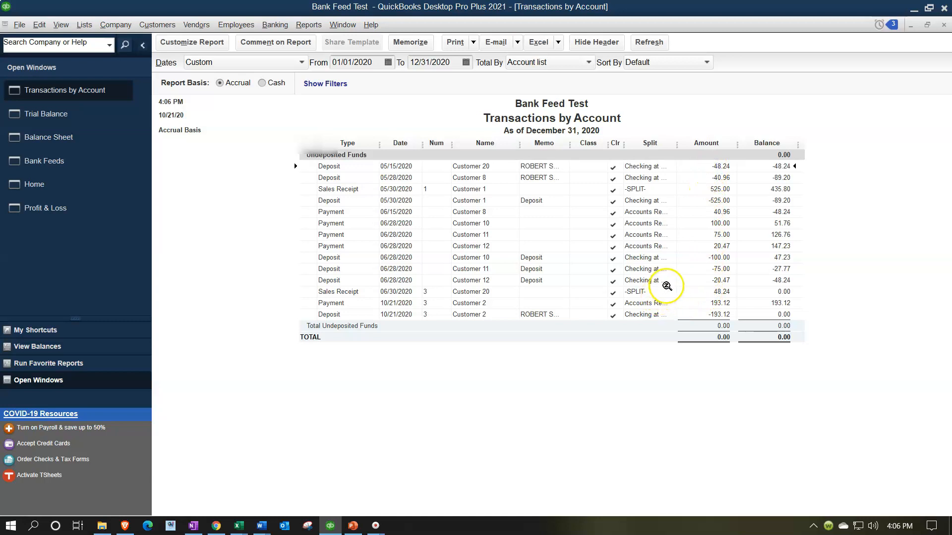
click(927, 24)
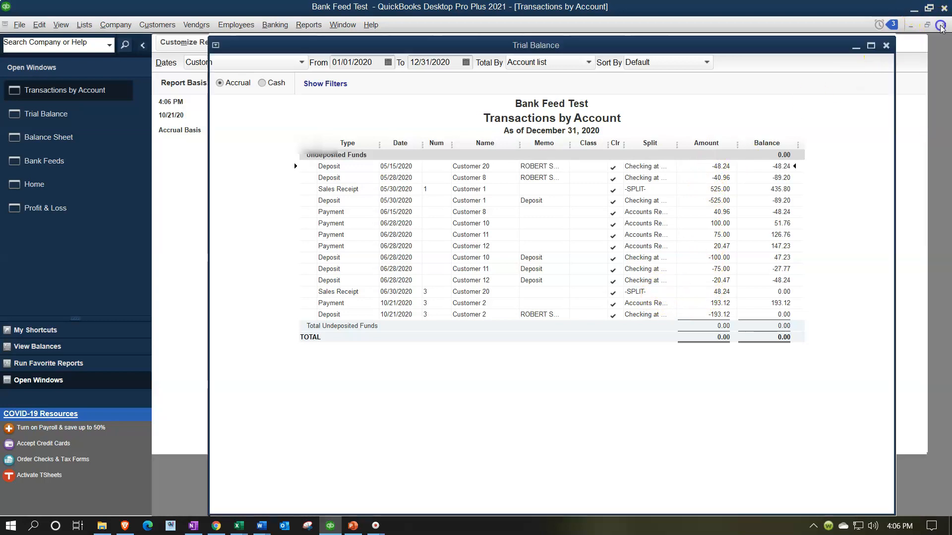
click(942, 26)
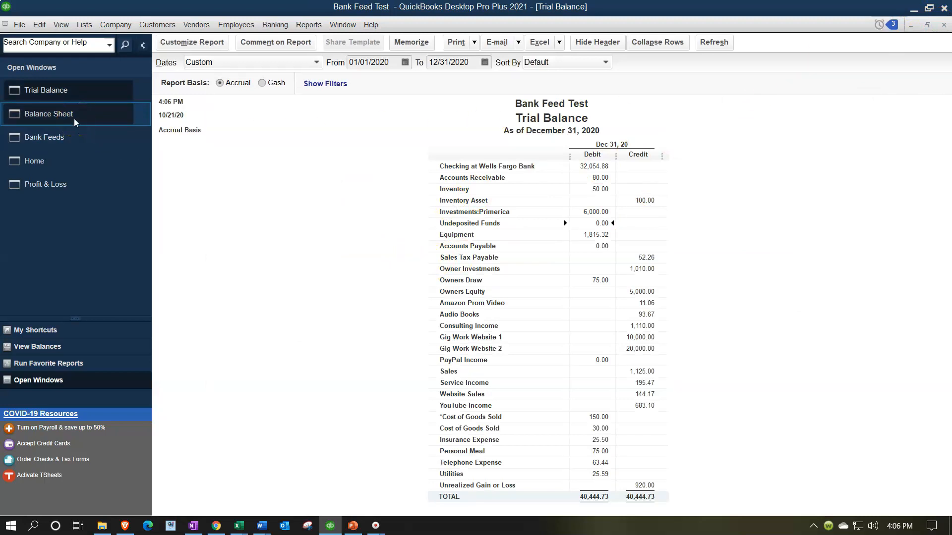
- Start a new sales receipt from the home page and quick-add Customer 25 as its customer
click(56, 159)
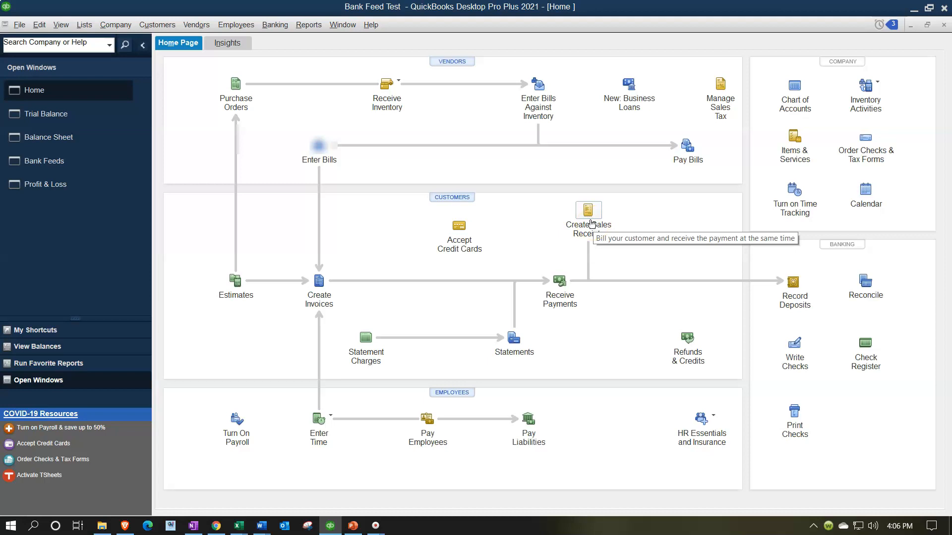
click(588, 214)
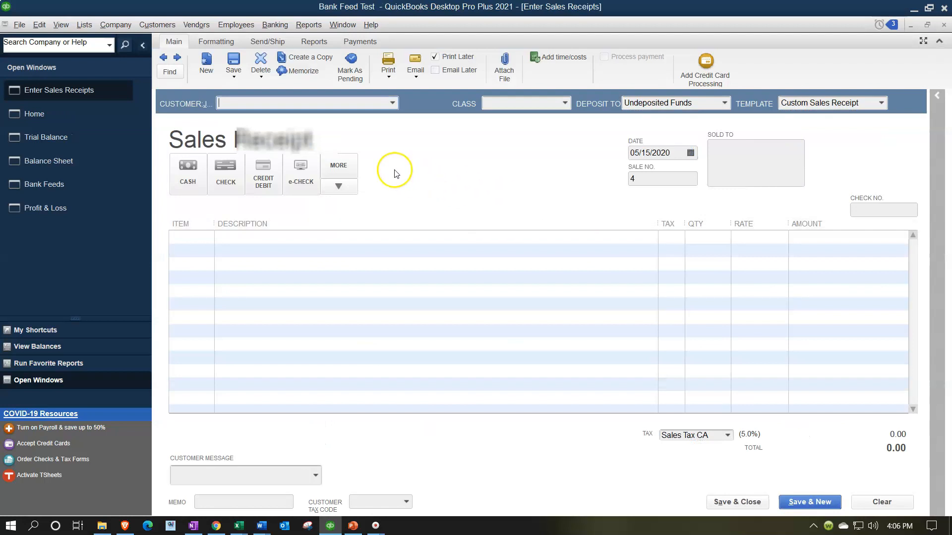
text(Customer 1)
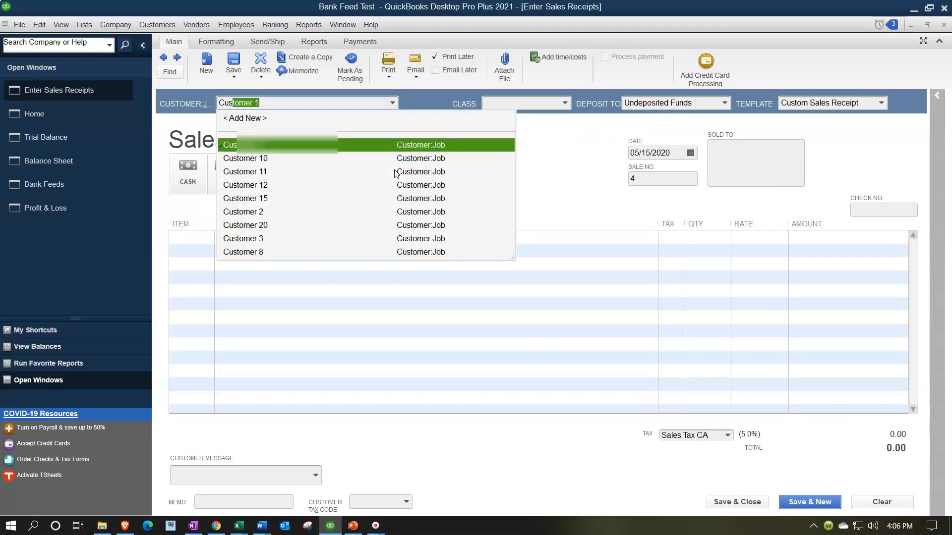
text(25)
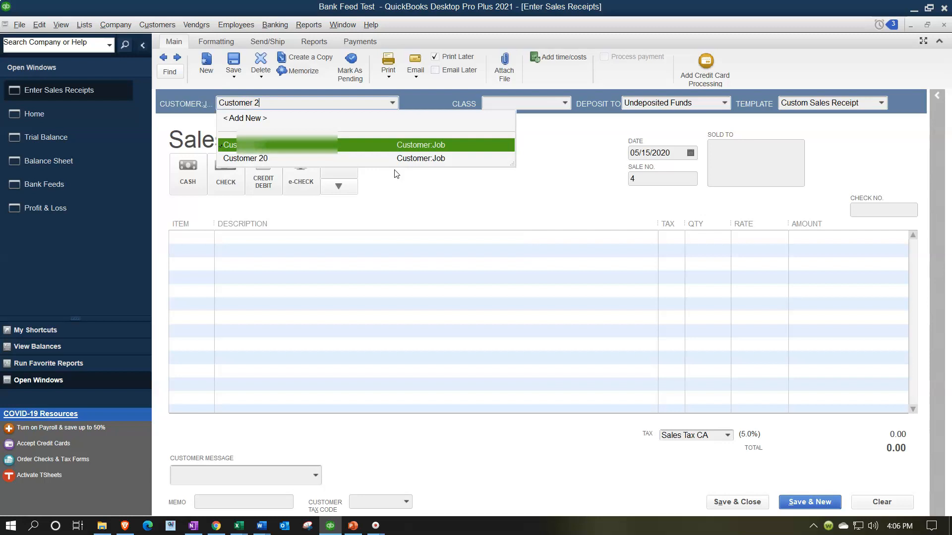
key(Tab)
key(Return)
key(Tab)
key(Tab)
key(Tab)
key(Tab)
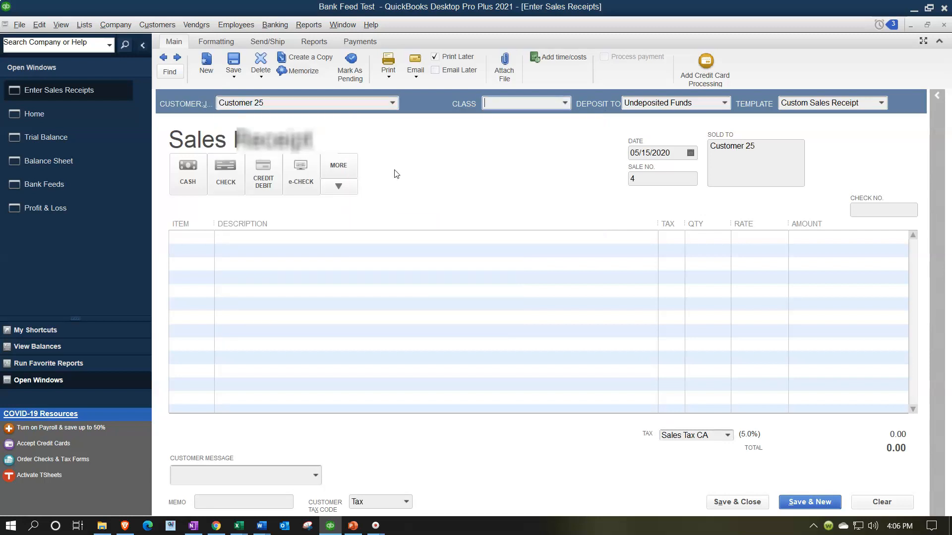
- Date Customer 25's sales receipt 06/30/2020 and go to its first item line
key(Tab)
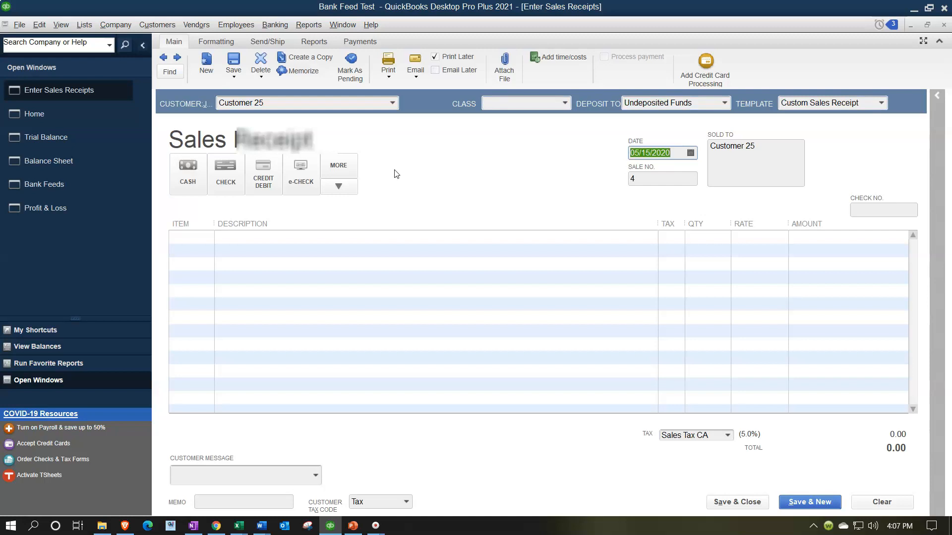
text(06/30/20)
key(Tab)
key(Tab)
key(Tab)
key(Tab)
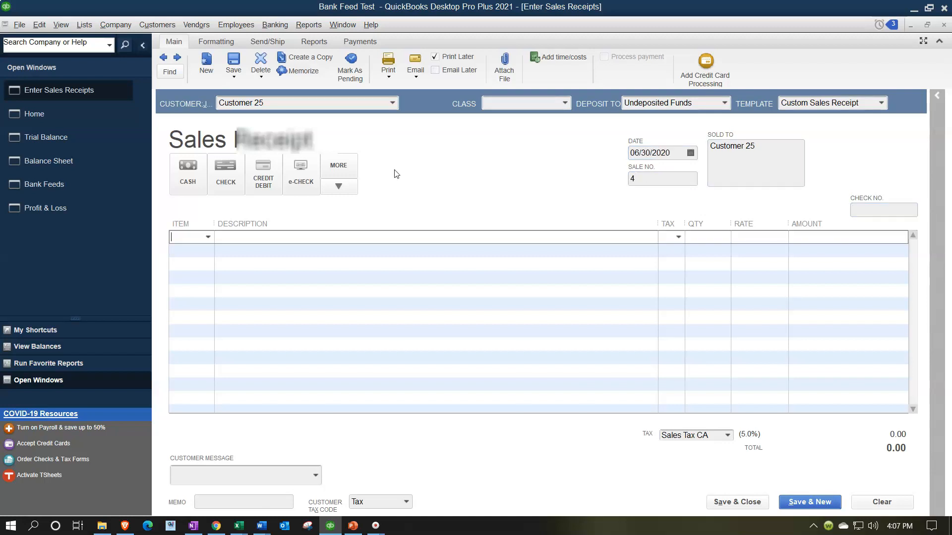
- Create a new Service-type item from the receipt line, named Service 25 with the description Service 25
click(208, 236)
click(205, 253)
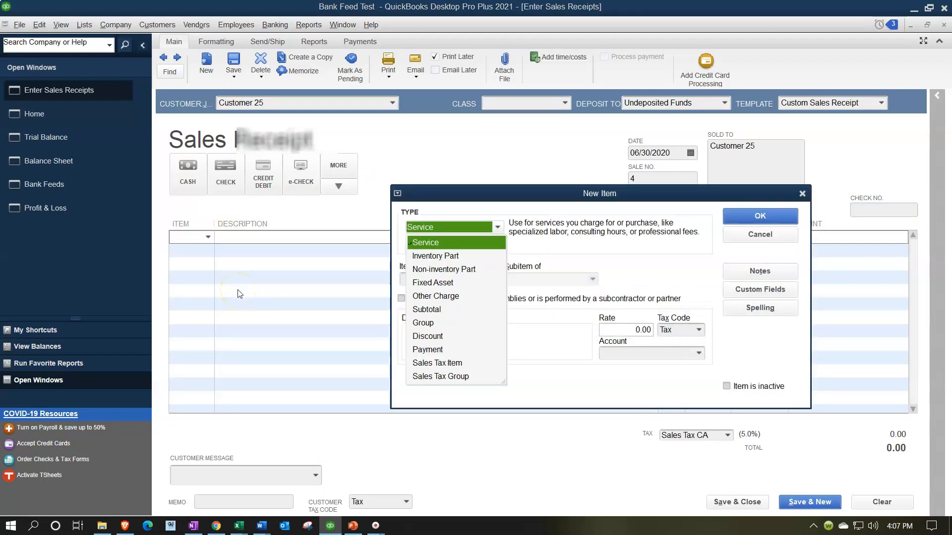
key(Tab)
text(ISer)
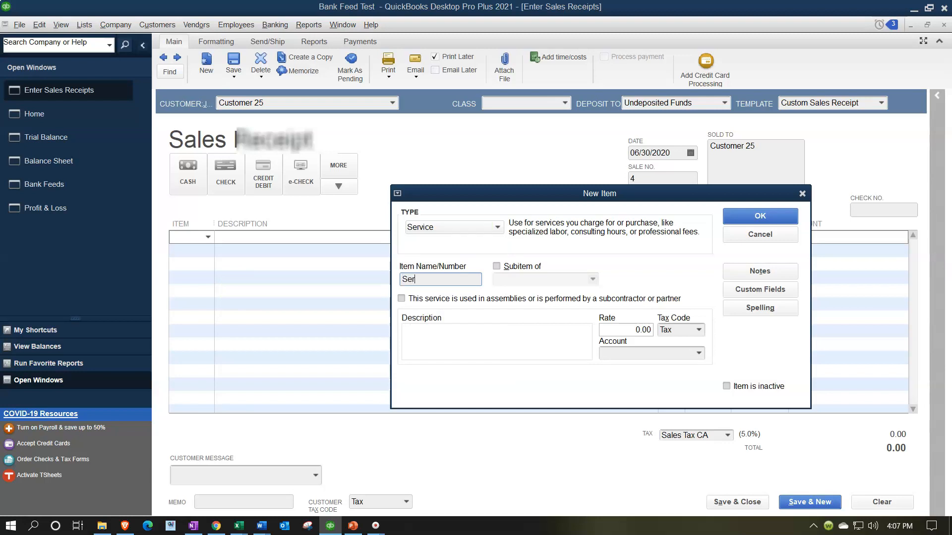
text(vice 25)
key(Tab)
key(Tab)
key(Tab)
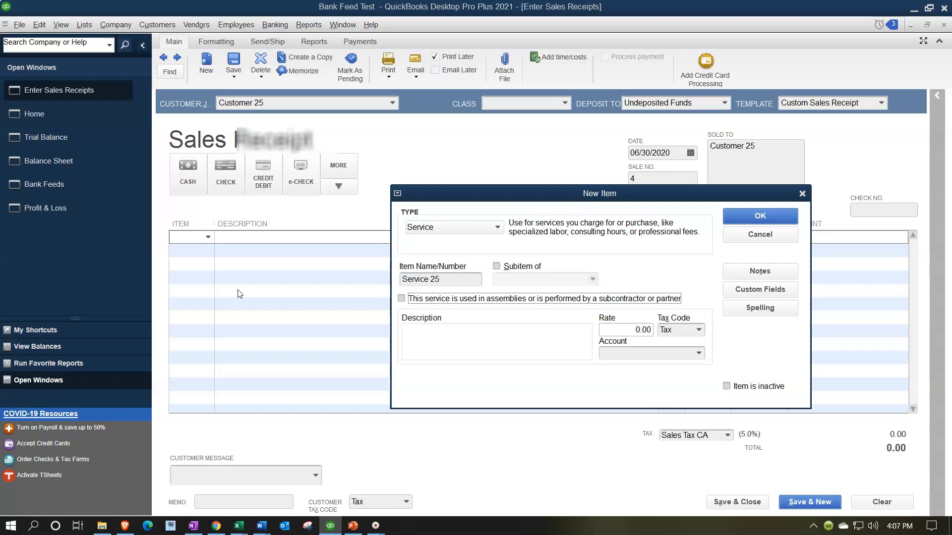
text(Service 25)
key(Tab)
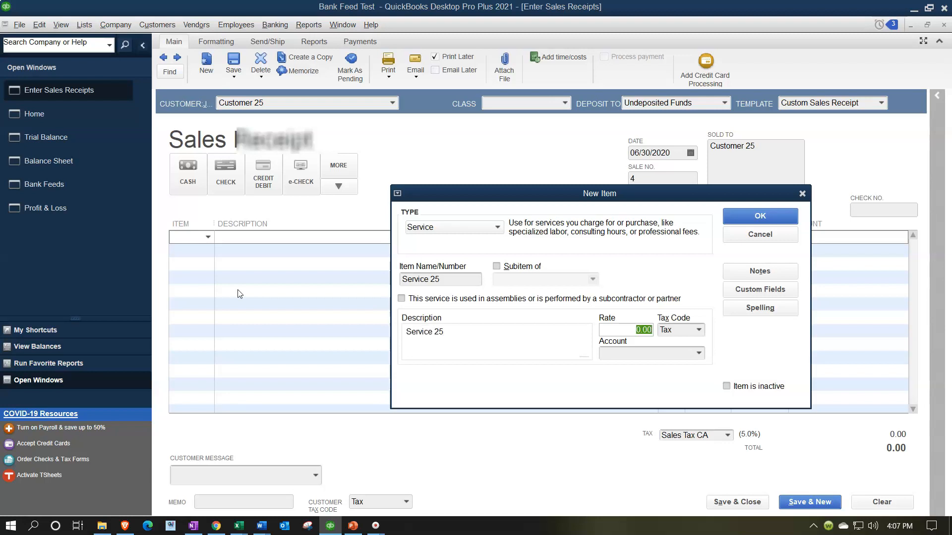
- Give the Service 25 item a rate of 110, tax code Non and the Service Income account, and save the item
text(110)
key(Tab)
text(N)
key(Tab)
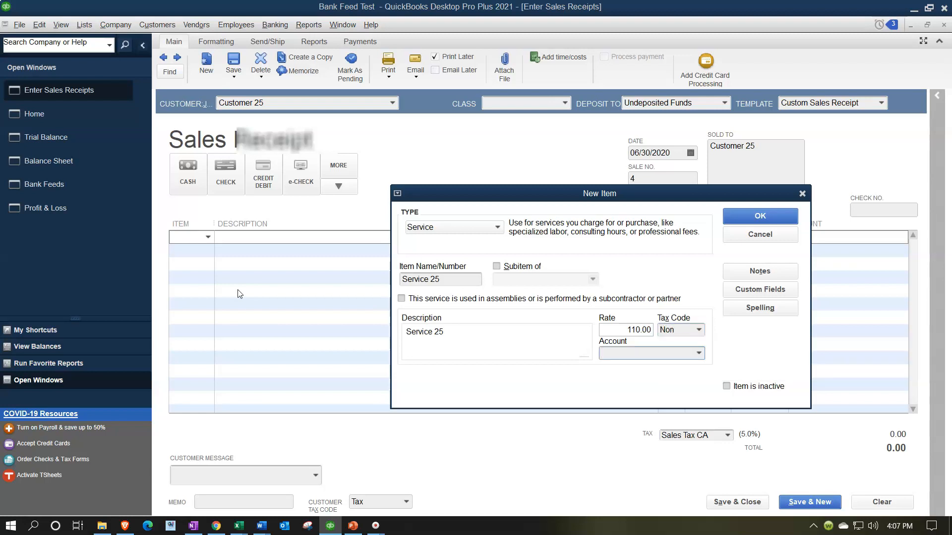
text(S)
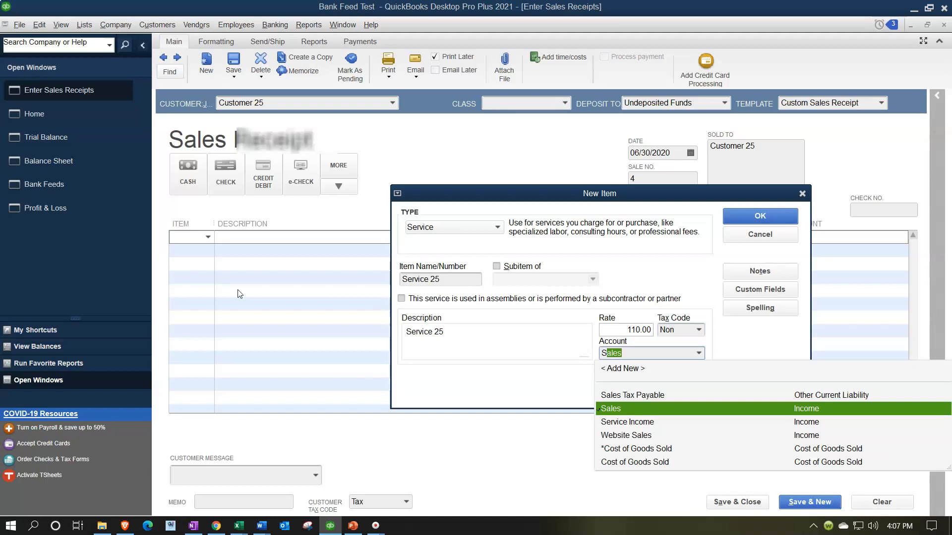
text(ervice Income)
key(Tab)
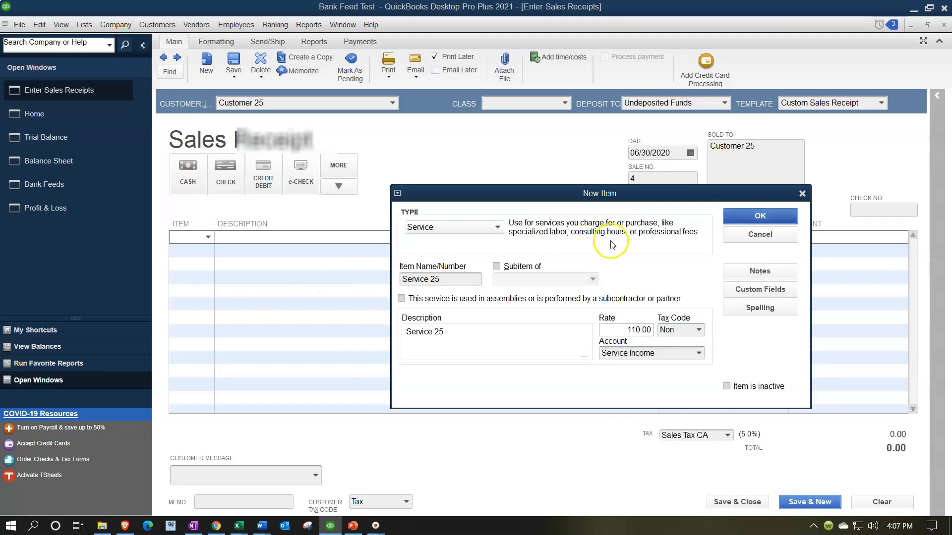
click(745, 216)
- Set the Service 25 line's quantity to 1 and save the receipt without a class, continuing with a new blank receipt
key(Tab)
key(Tab)
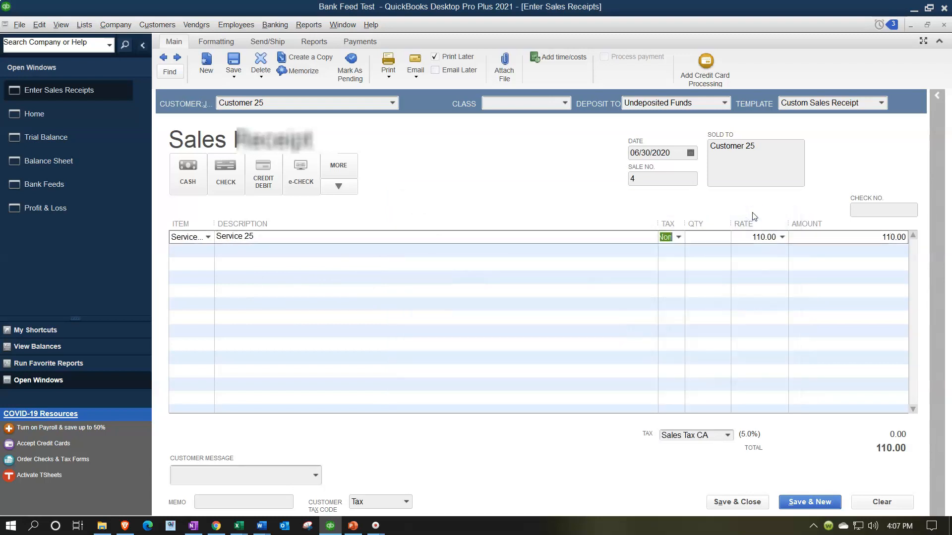
text(1)
key(Tab)
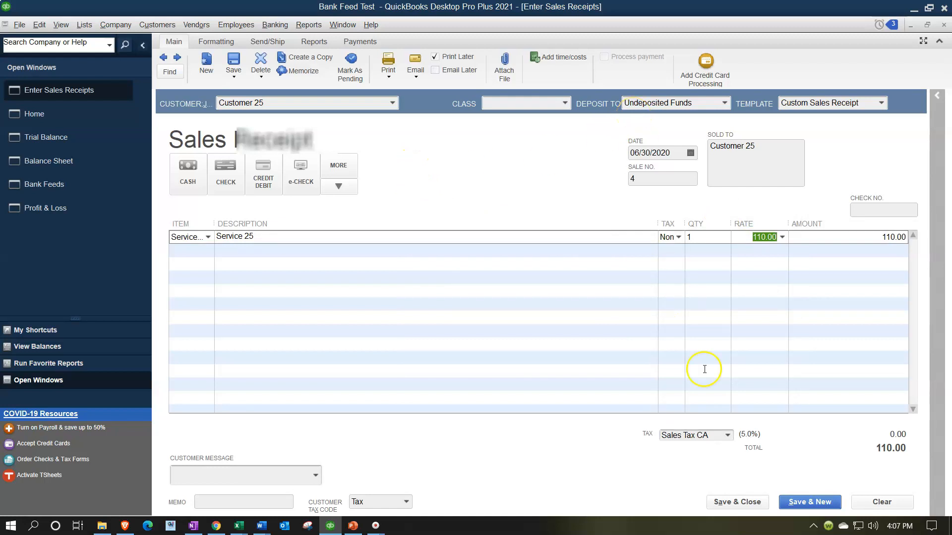
click(781, 504)
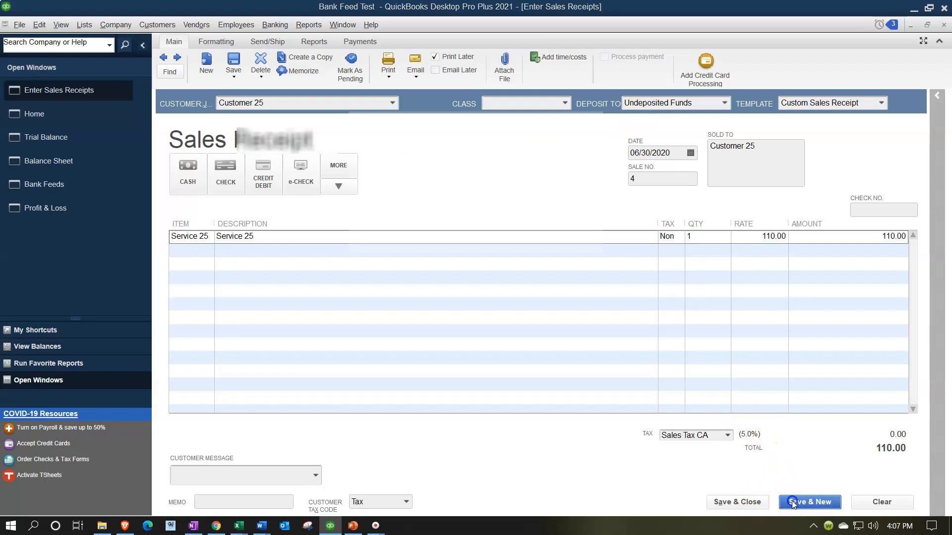
click(461, 234)
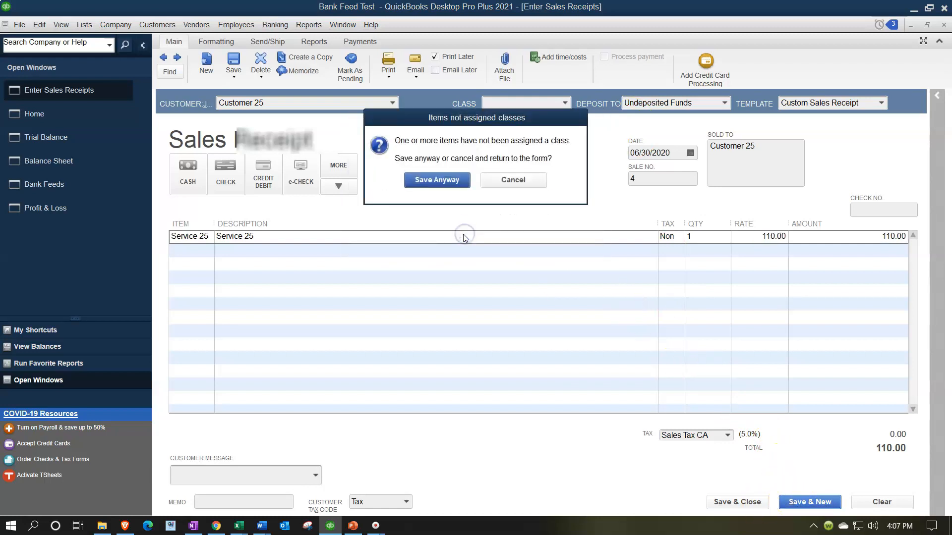
click(430, 181)
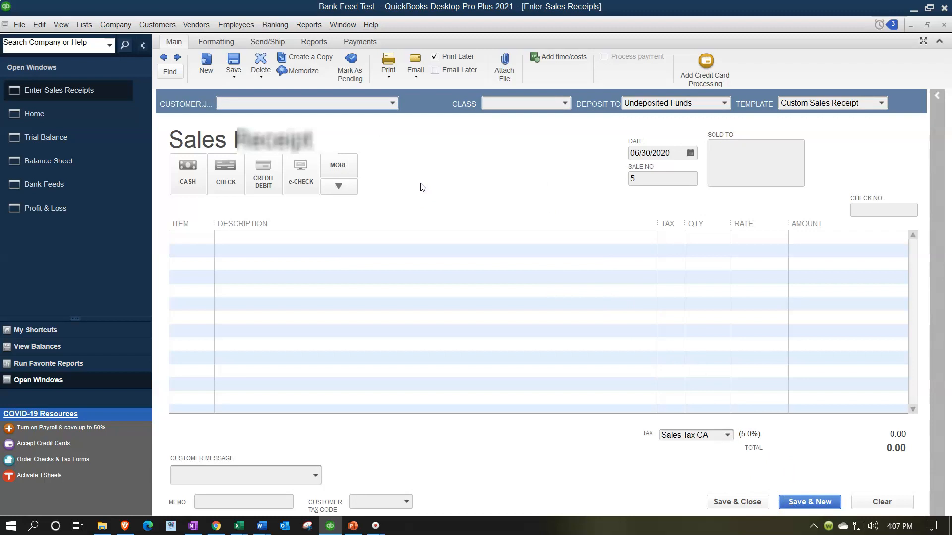
- Quick-add Customer 26 on the new sales receipt, keep the 06/30/2020 date, and choose cash as the payment method
text(Customer )
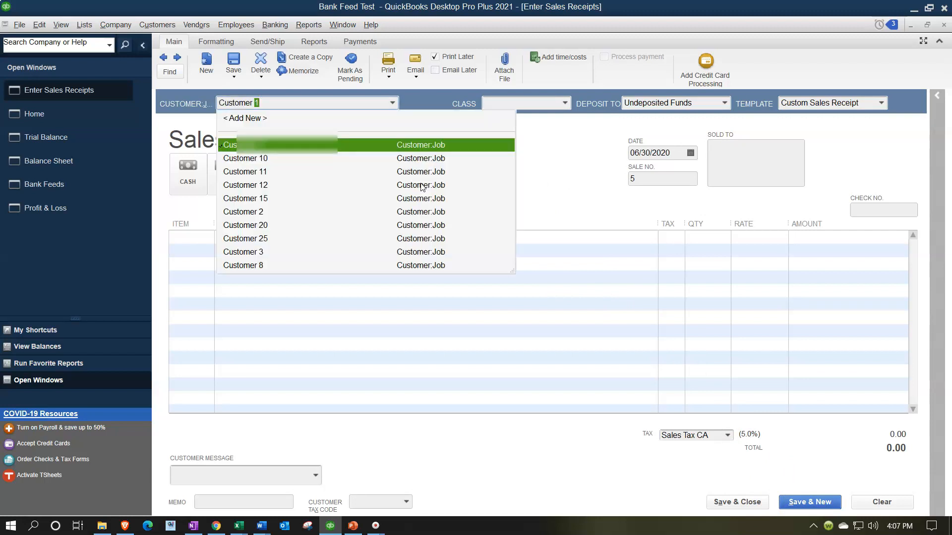
text(26)
key(Tab)
key(Return)
key(Tab)
key(Tab)
key(Tab)
key(Tab)
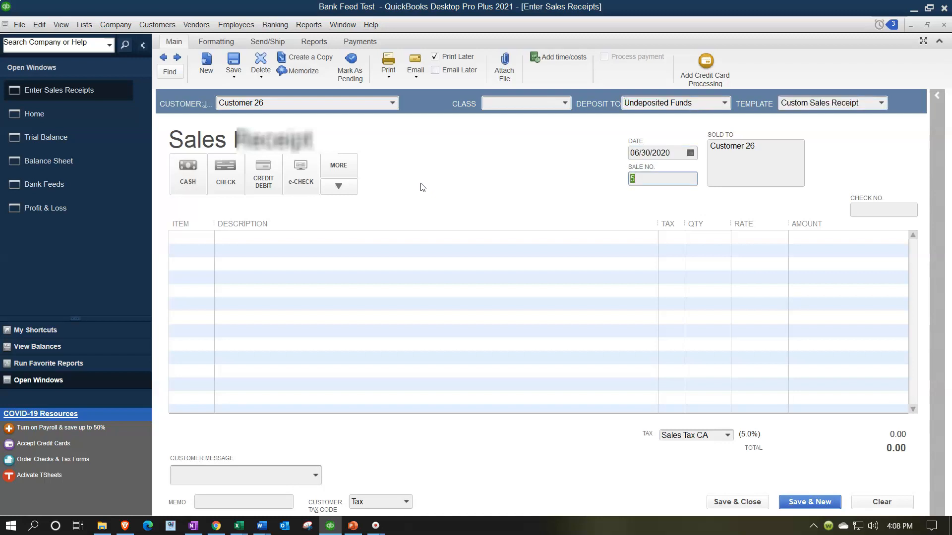
key(Tab)
key(Tab)
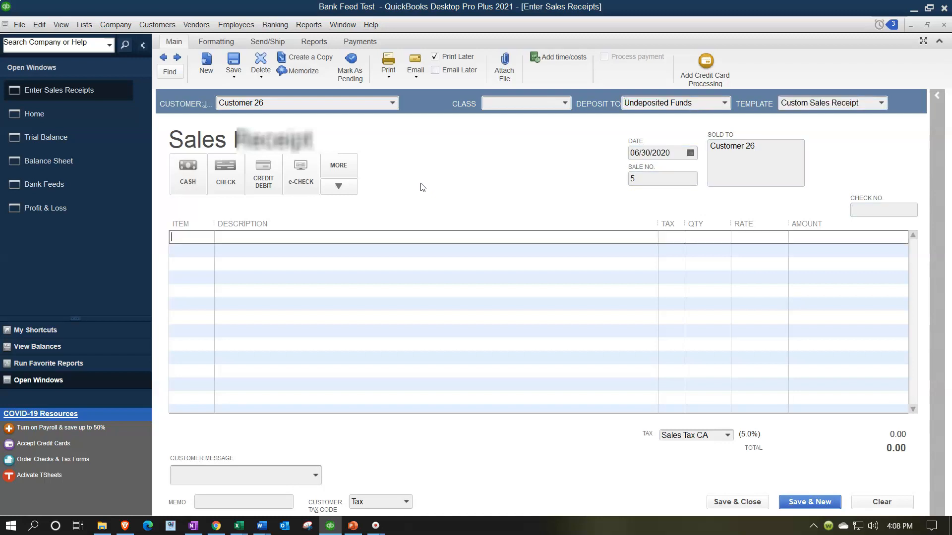
click(186, 171)
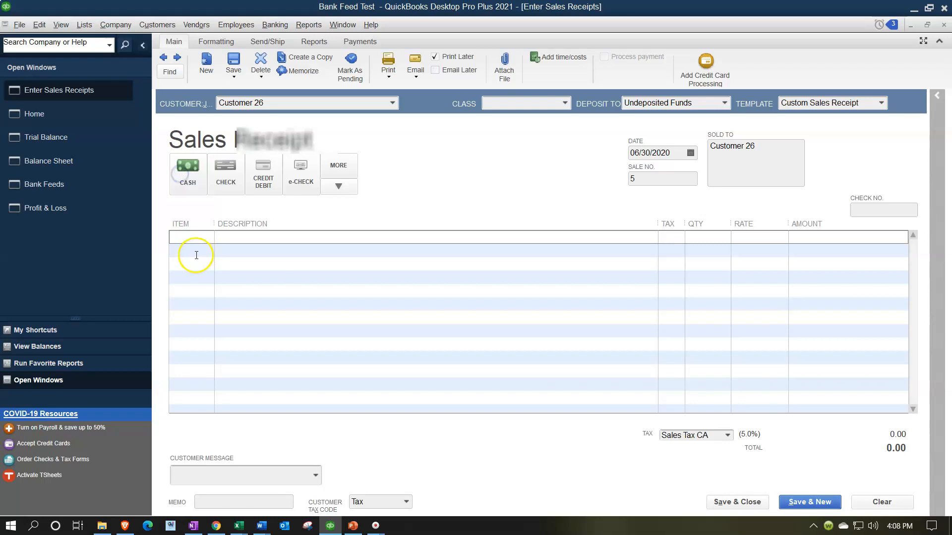
- Start a new Service-type item from the receipt's first line and name it Item 26
click(186, 241)
click(211, 240)
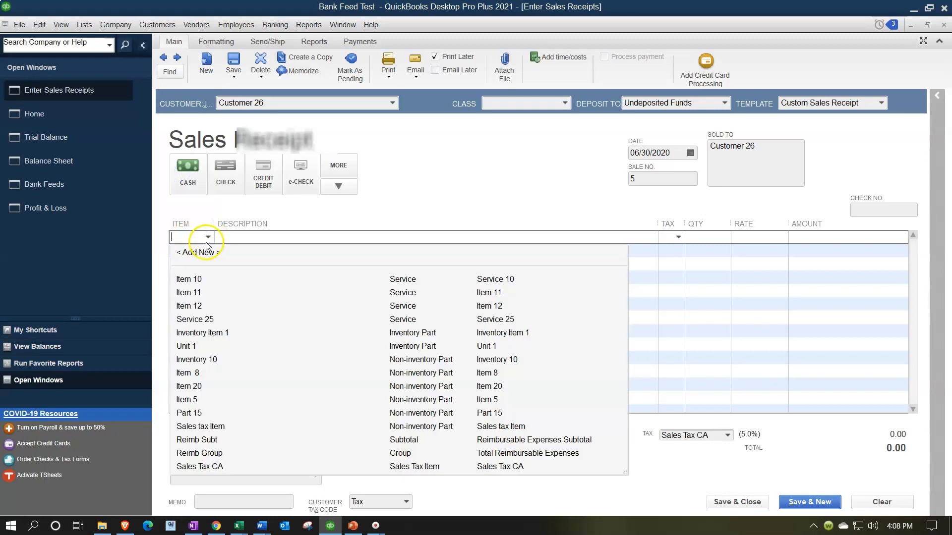
click(200, 252)
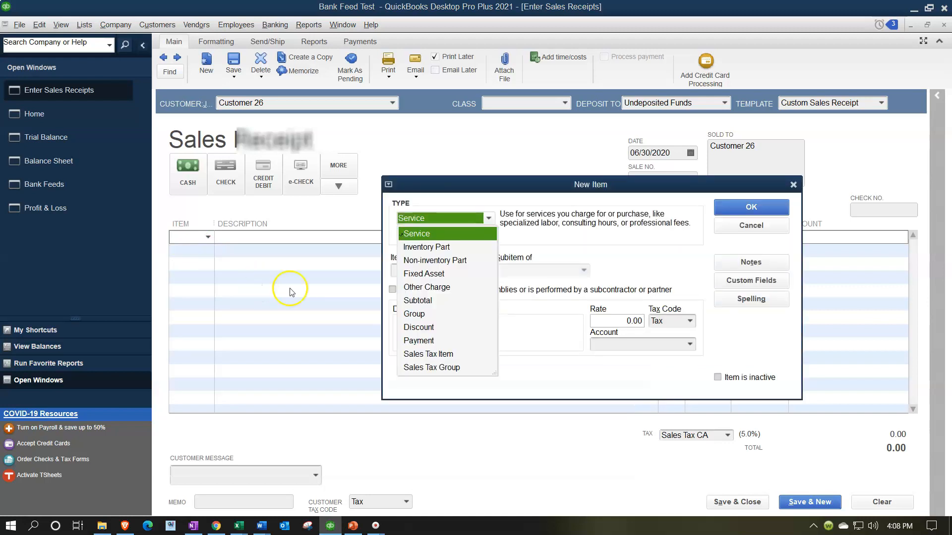
key(Tab)
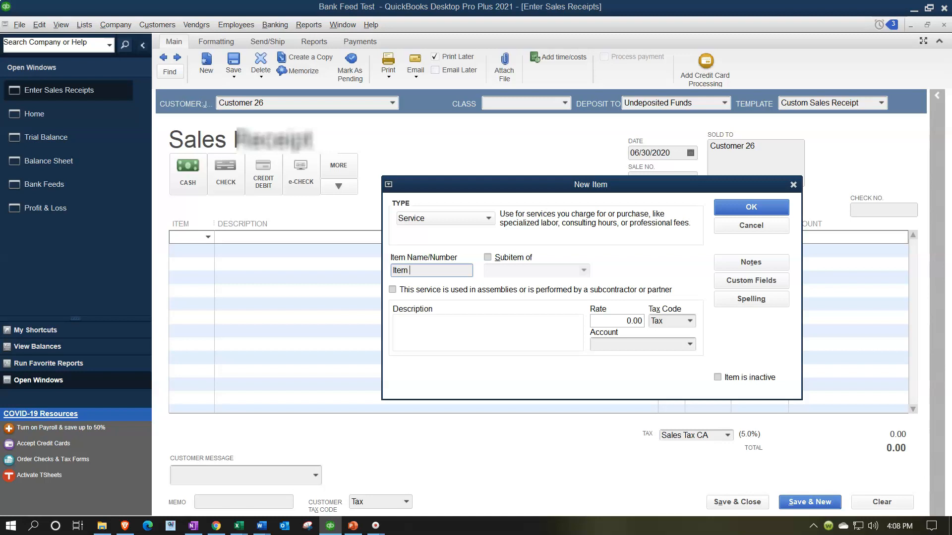
text(Item 26)
key(Tab)
key(Tab)
- Change the new item's name to Service 26 and enter Service 26 as its description
click(396, 269)
key(Delete)
key(Delete)
key(Delete)
key(Delete)
key(Delete)
text(Service)
key(Tab)
key(Tab)
key(Tab)
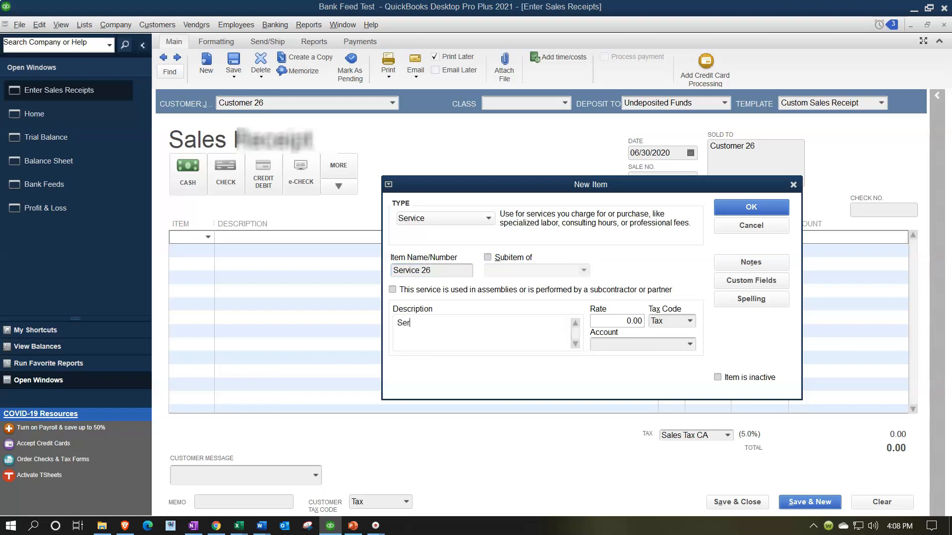
key(Tab)
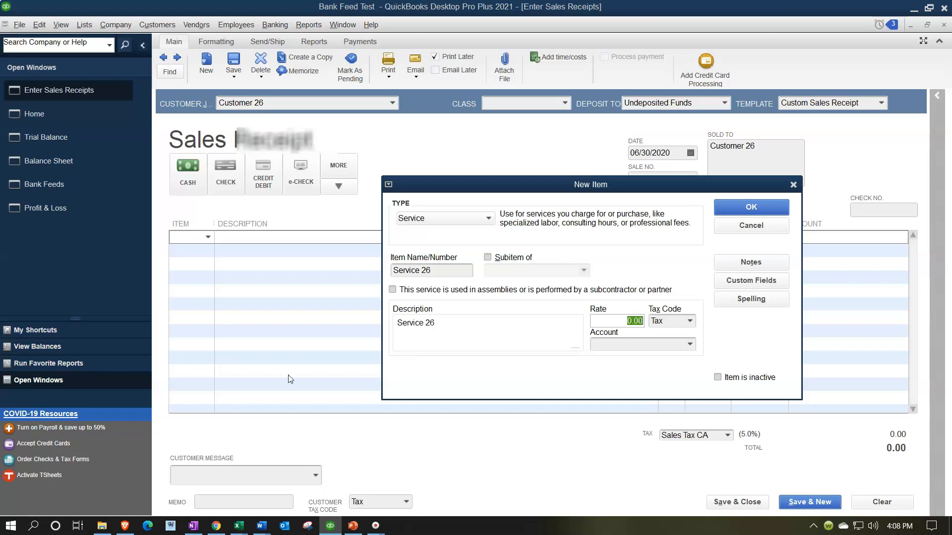
- Give the Service 26 item a rate of 10, tax code Non and the Service Income account, and save the item
text(10)
key(Tab)
text(Non)
key(Tab)
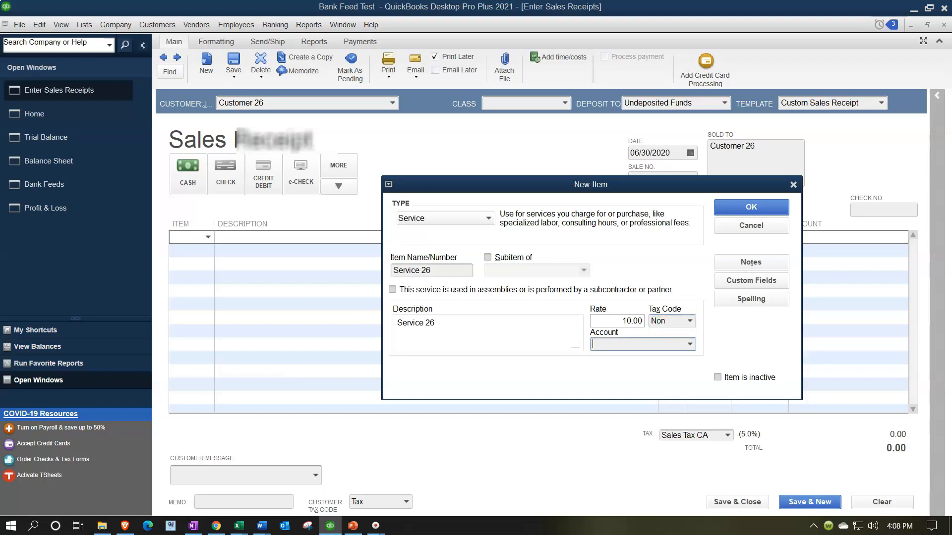
text(Service Income)
key(Tab)
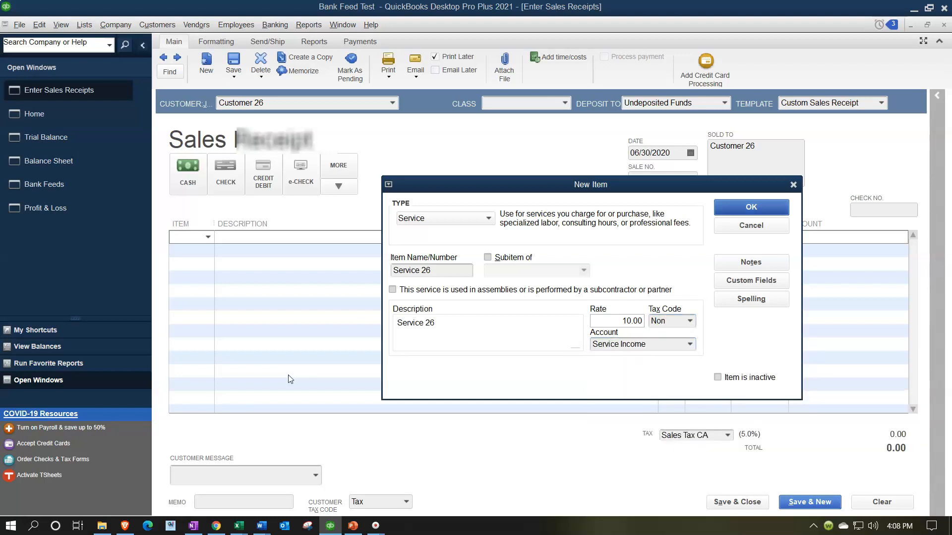
click(751, 207)
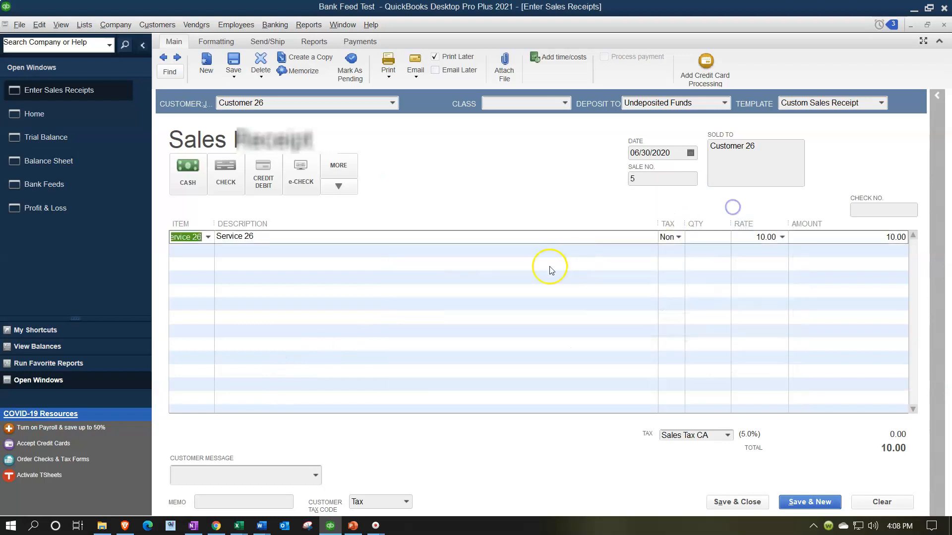
- Set the Service 26 quantity to 2 and save Customer 26's receipt without a class, continuing to a new one
click(518, 273)
text(2)
key(Tab)
key(Tab)
key(Tab)
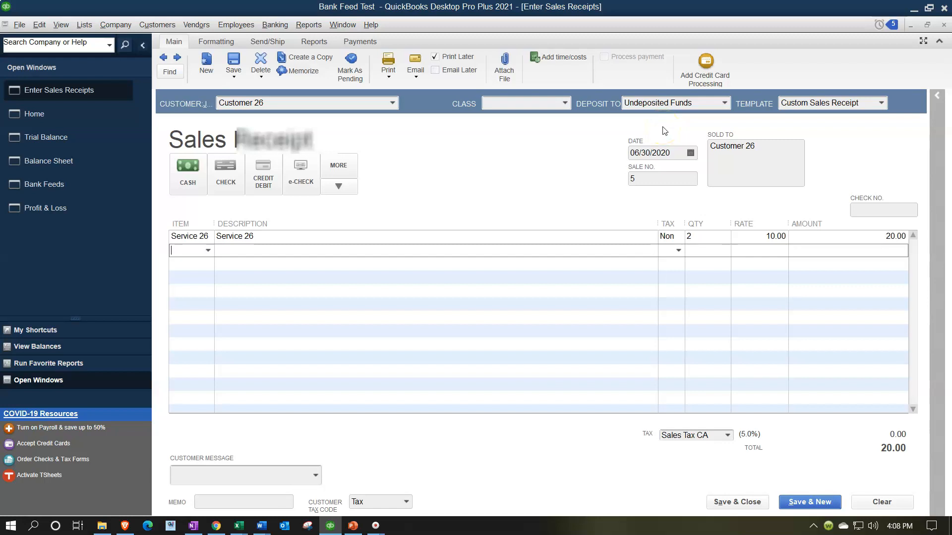
click(806, 503)
click(450, 234)
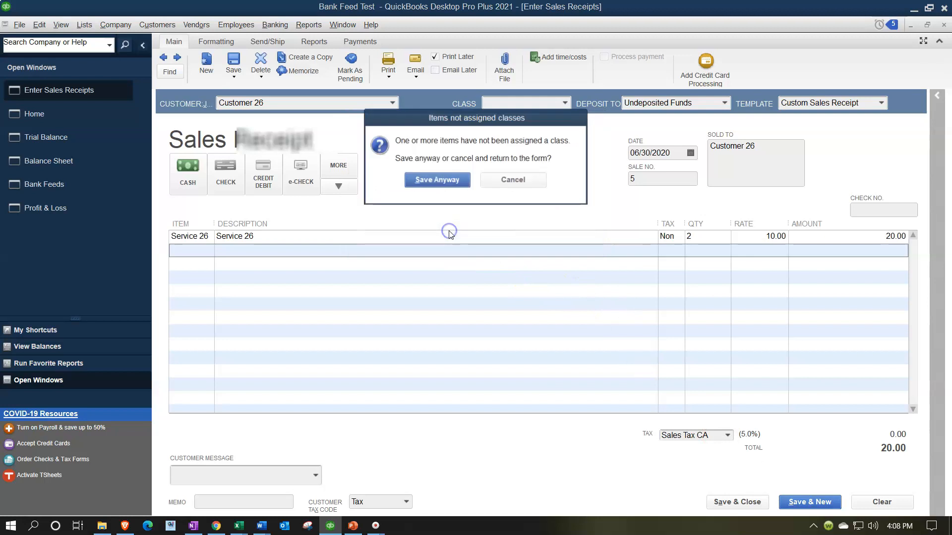
click(435, 181)
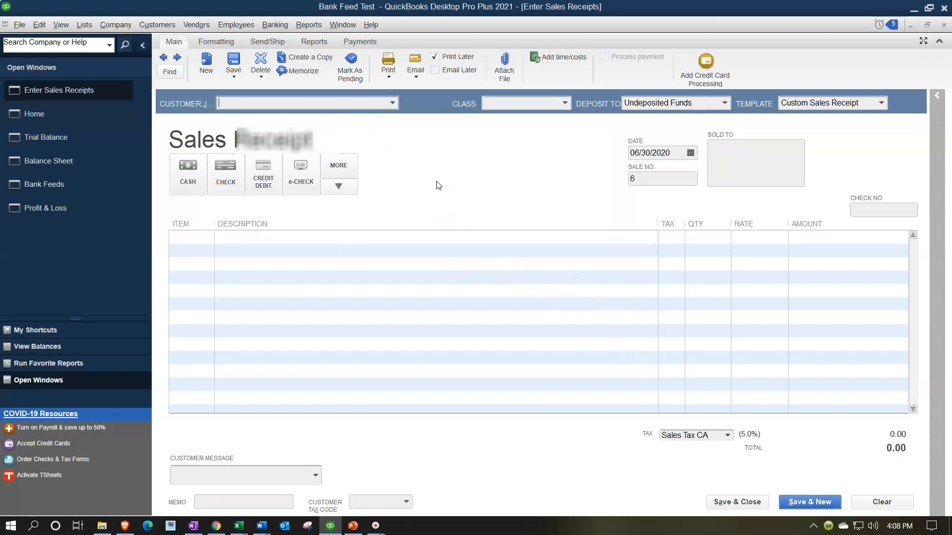
- Quick-add Customer 27 on the new sales receipt, keeping Undeposited Funds as the deposit account and the 06/30/2020 date
text(Custoemr)
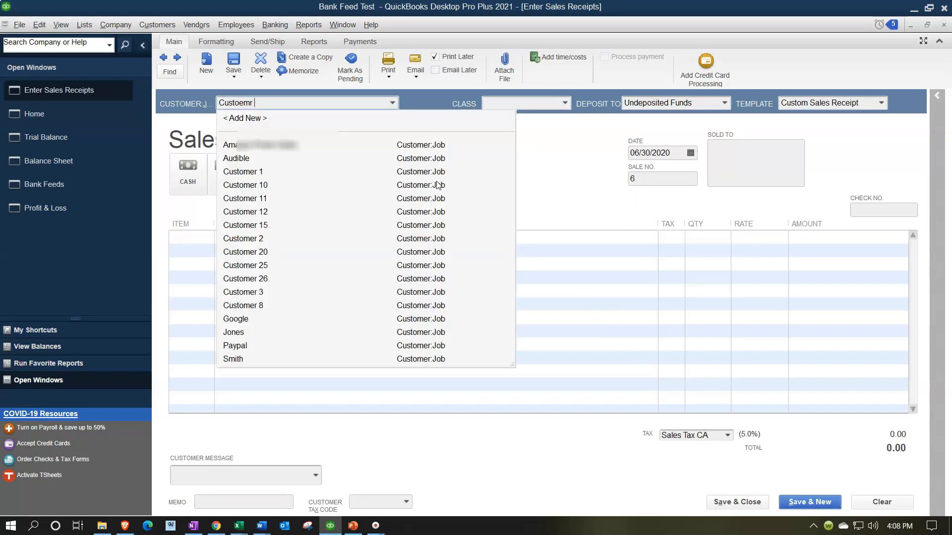
key(BackSpace)
key(BackSpace)
key(BackSpace)
key(BackSpace)
text(mer 1)
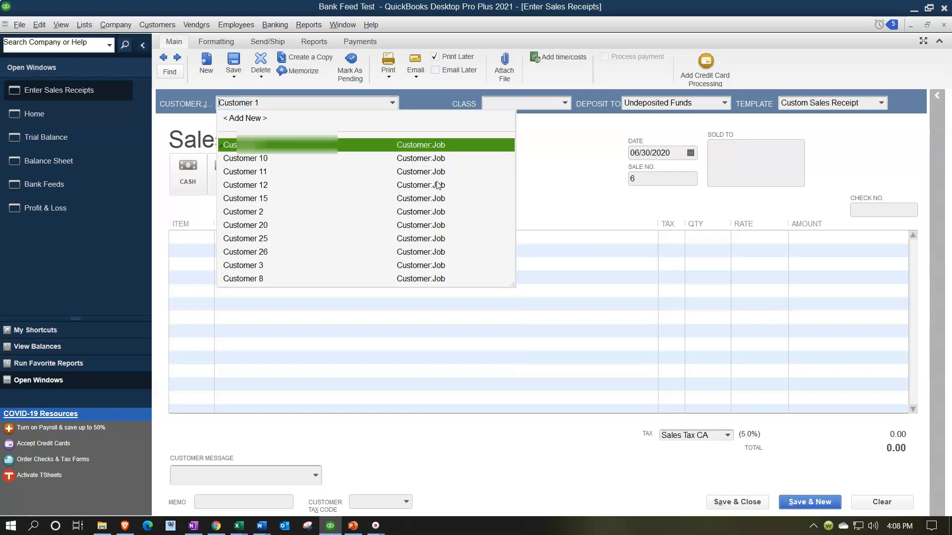
key(BackSpace)
text(27)
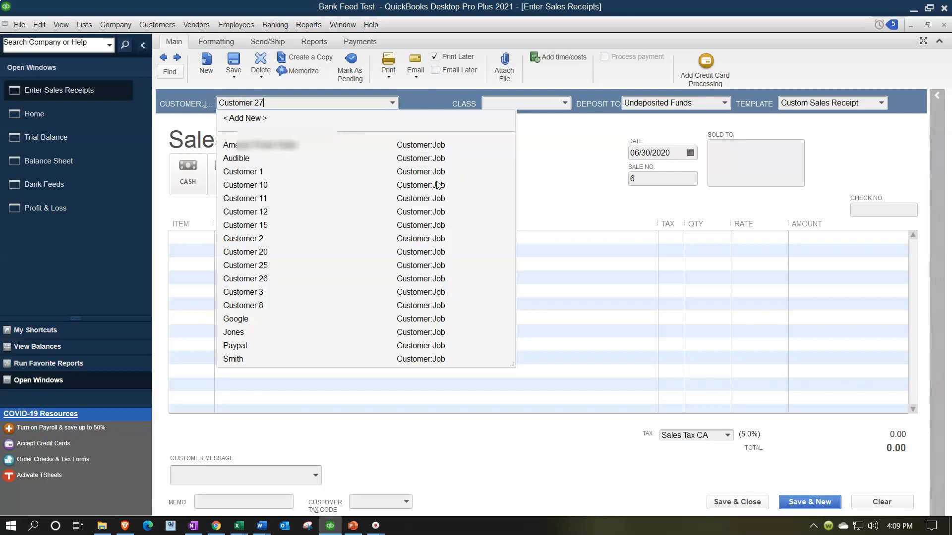
key(Tab)
key(Return)
key(Tab)
key(Tab)
key(Tab)
key(Tab)
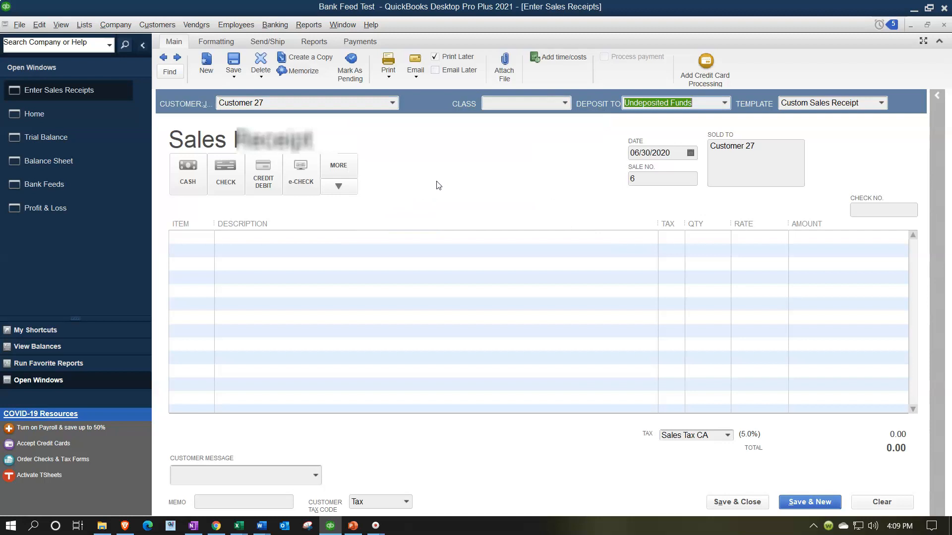
key(Tab)
key(Tab)
key(Tab)
key(Tab)
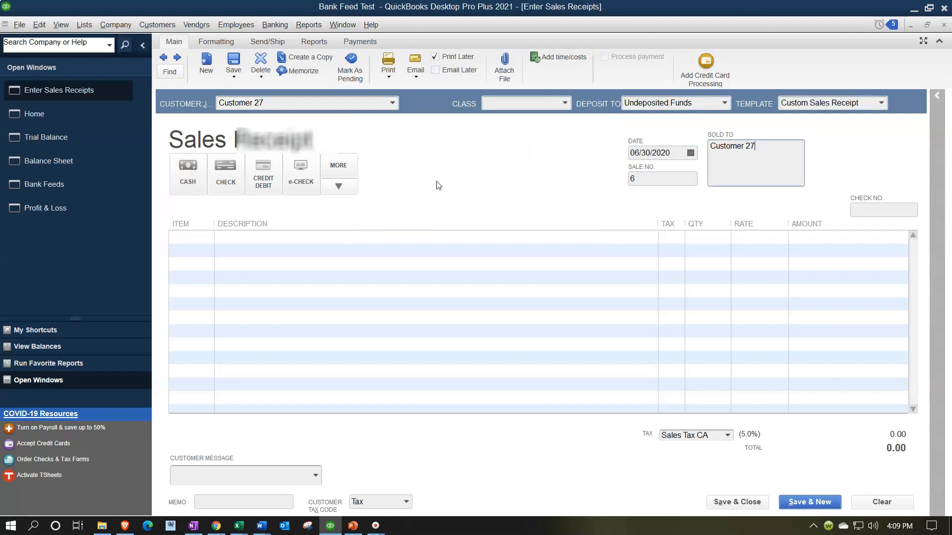
- Create a new Service-type item from the receipt's first line, with Service 27 as both its name and description
click(211, 242)
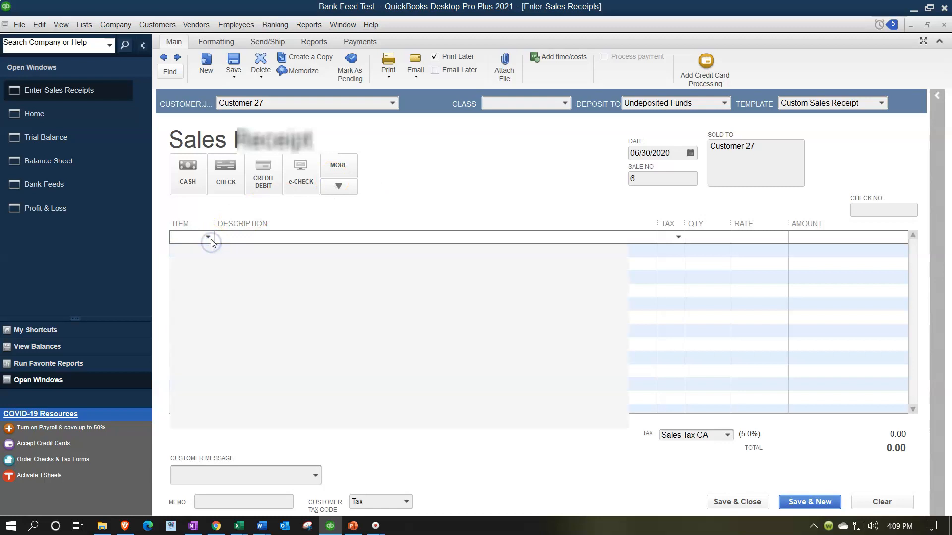
click(209, 252)
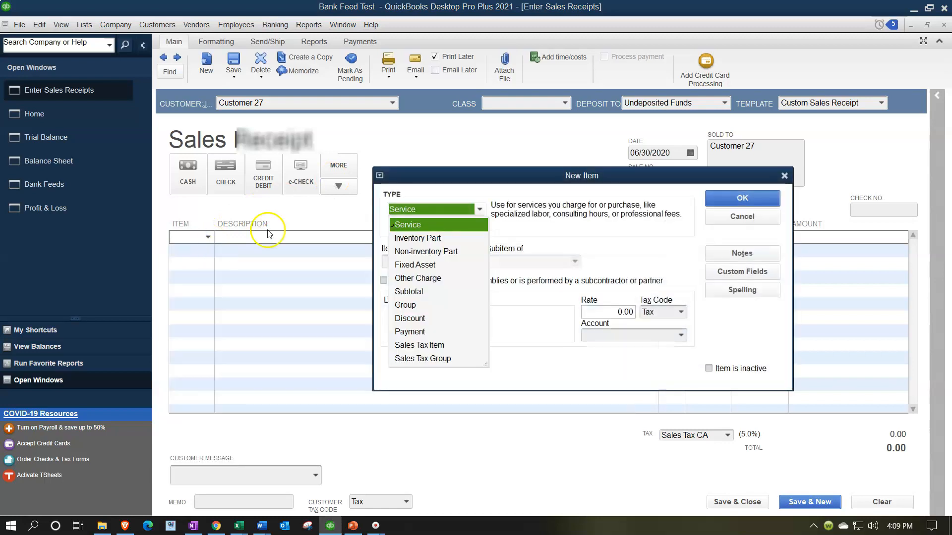
click(349, 230)
text(Service 27)
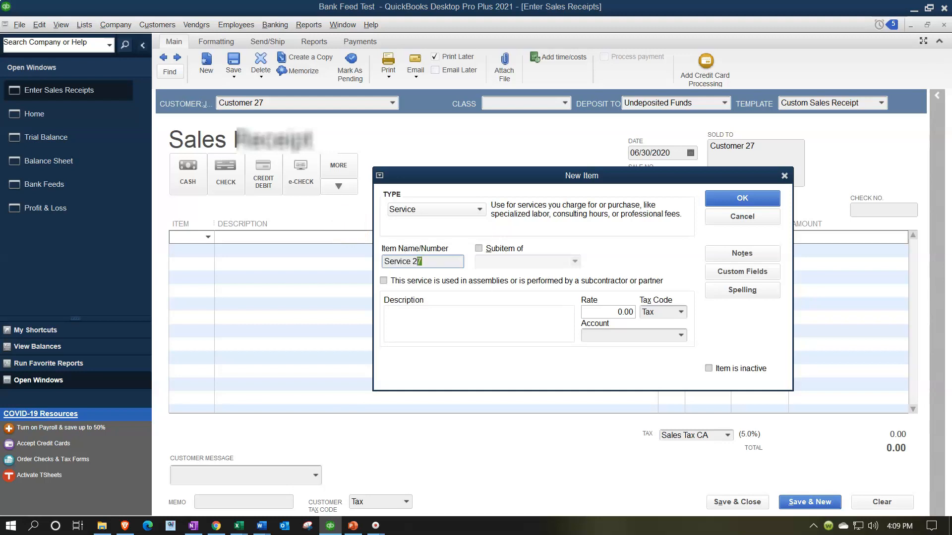
key(shift+Left)
key(shift+Left)
key(shift+Left)
key(shift+Left)
key(shift+Left)
key(shift+Left)
key(ctrl+c)
key(Tab)
key(Tab)
key(Tab)
key(ctrl+v)
key(Tab)
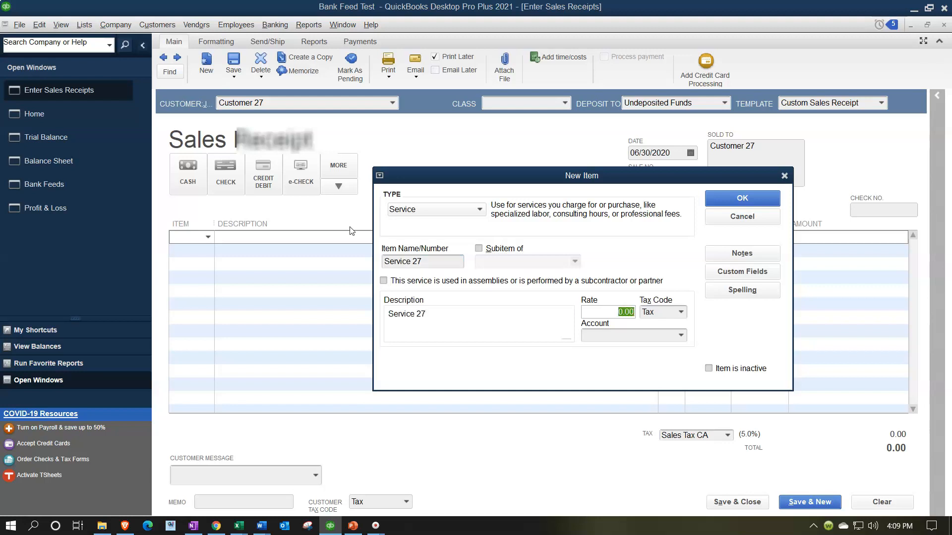
- Give the Service 27 item a rate of 110.86, tax code Non and the Service Income account, and save the item
text(110)
key(Tab)
text(n)
key(Tab)
text(s)
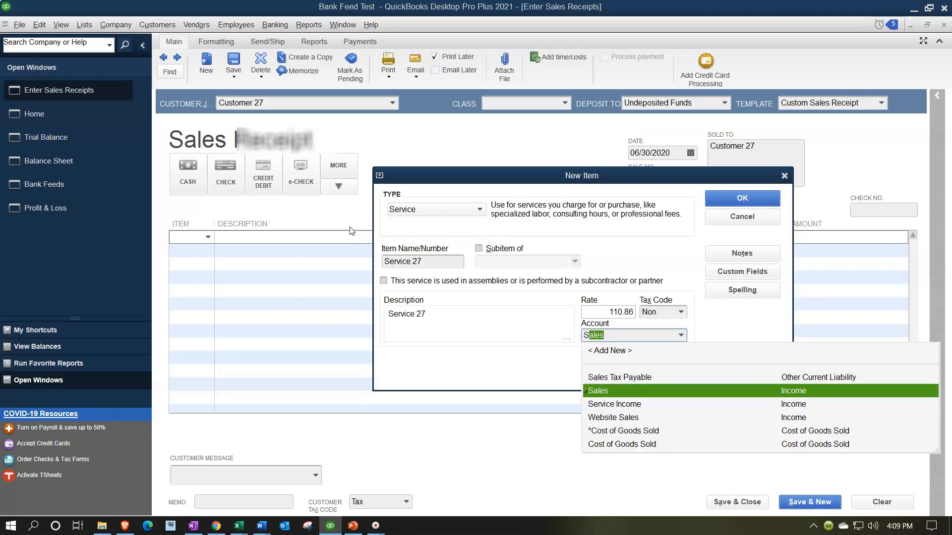
text(e)
key(Tab)
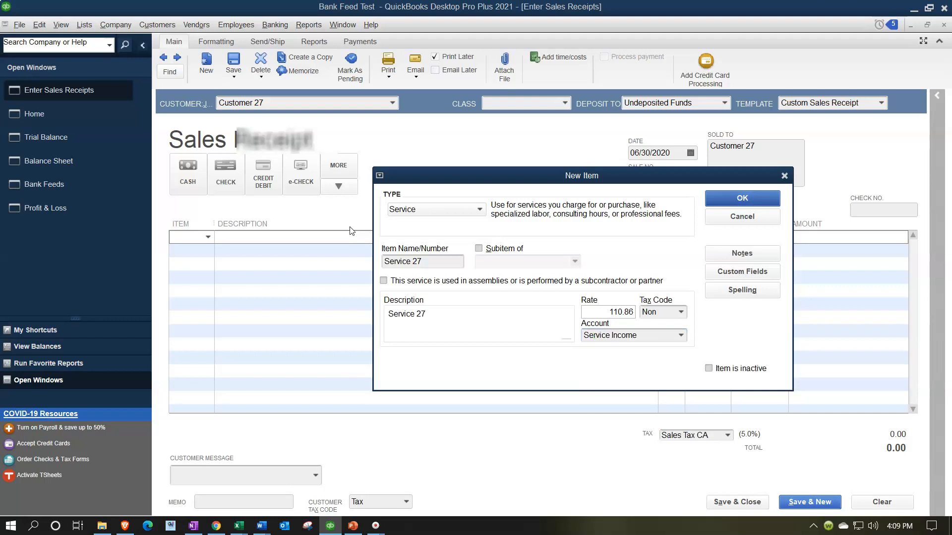
click(732, 199)
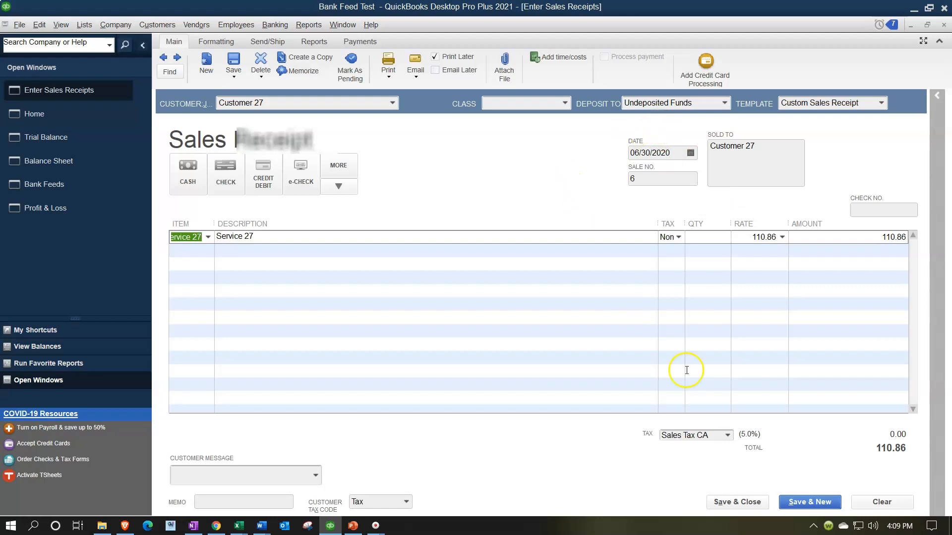
- Save and close Customer 27's sales receipt, accepting its past date and unassigned class
click(759, 502)
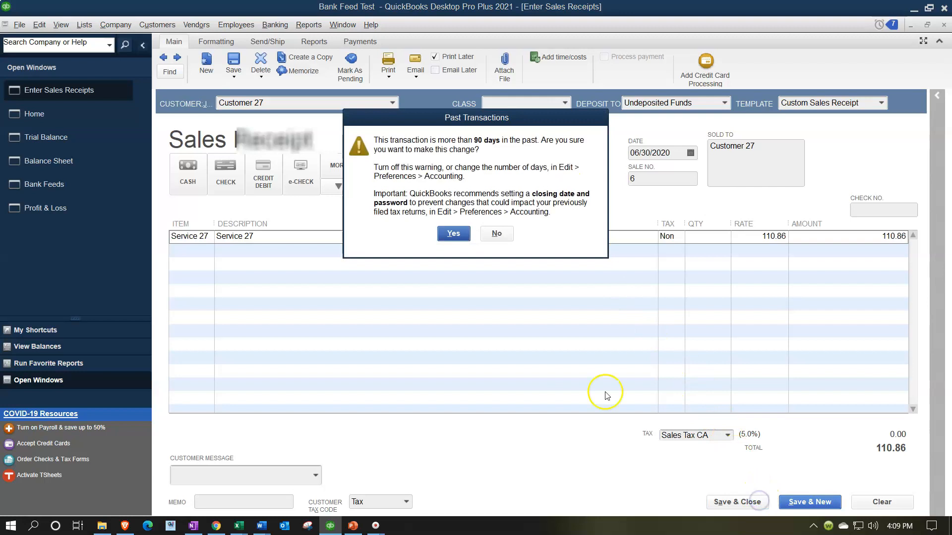
click(459, 235)
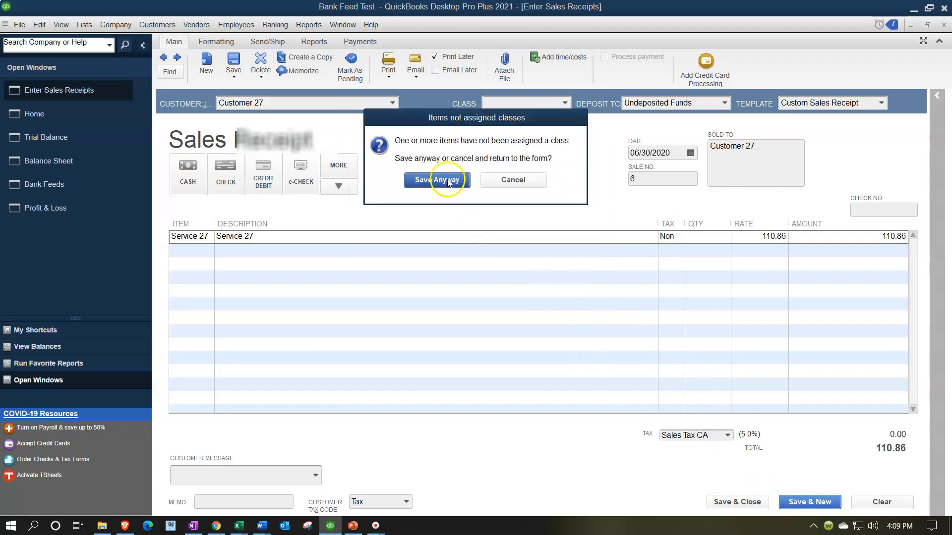
click(448, 180)
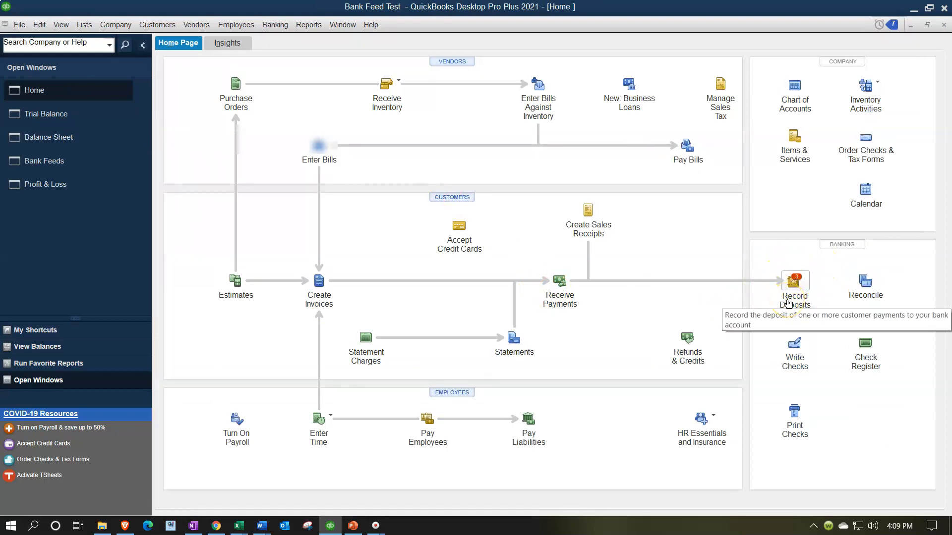
- Review the Undeposited Funds transactions behind the balance sheet figure and close the detail report
click(102, 145)
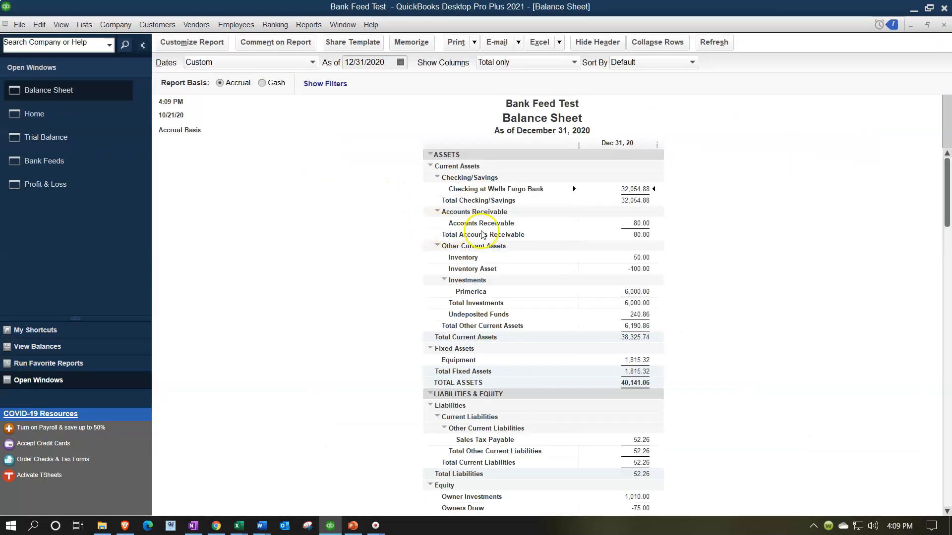
double_click(633, 315)
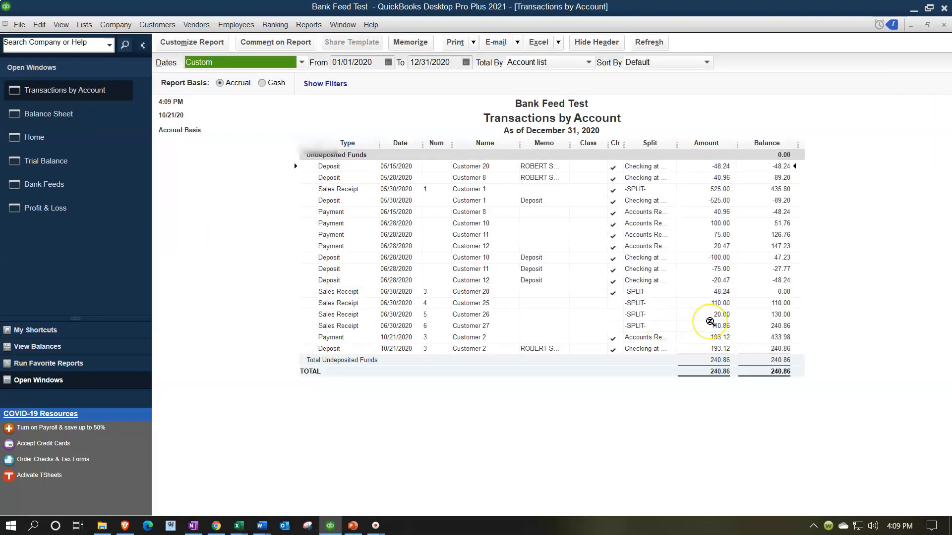
click(714, 303)
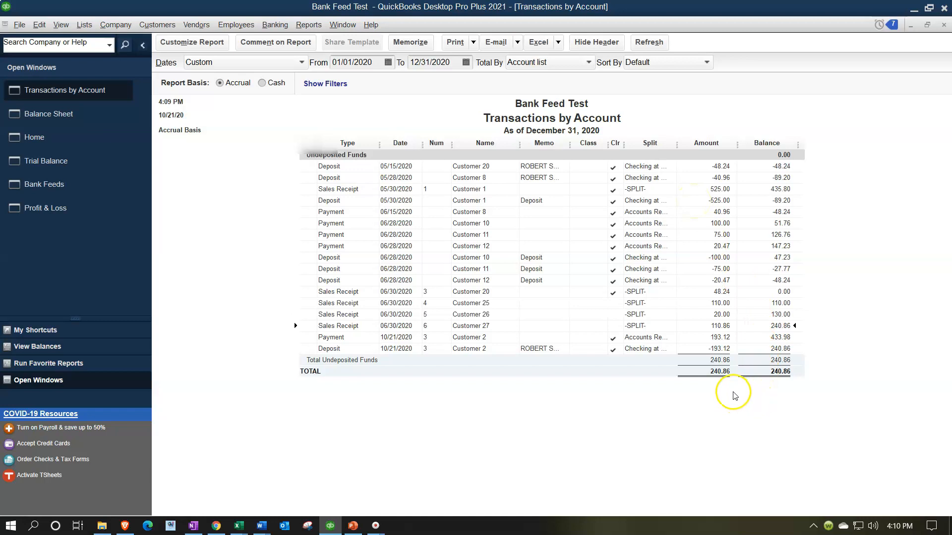
click(944, 26)
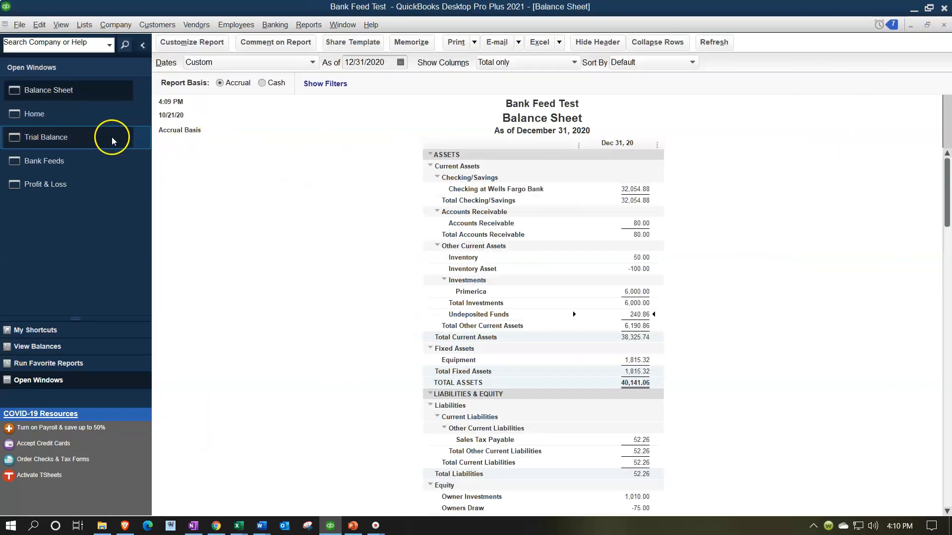
- Review the transactions behind Service Income on the Profit & Loss report and close the detail report
click(76, 185)
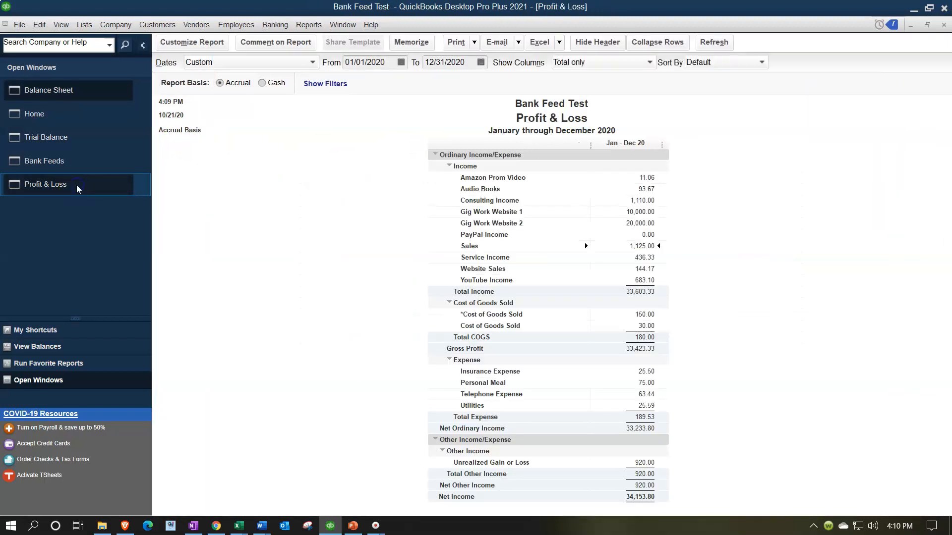
double_click(634, 257)
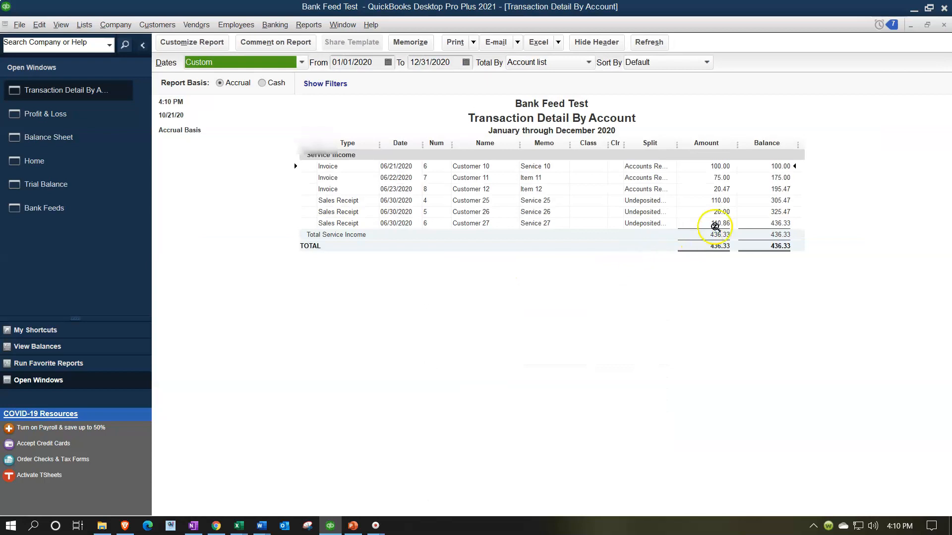
click(715, 197)
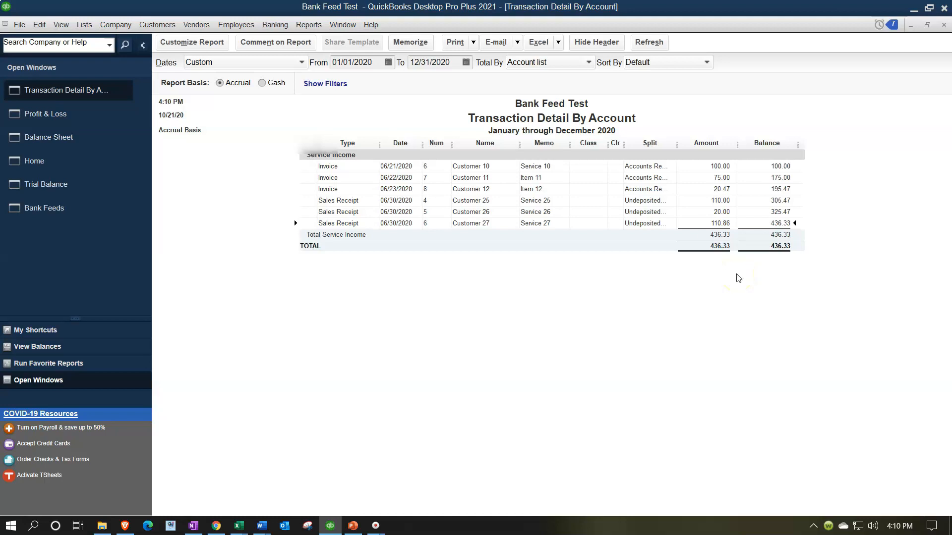
click(944, 25)
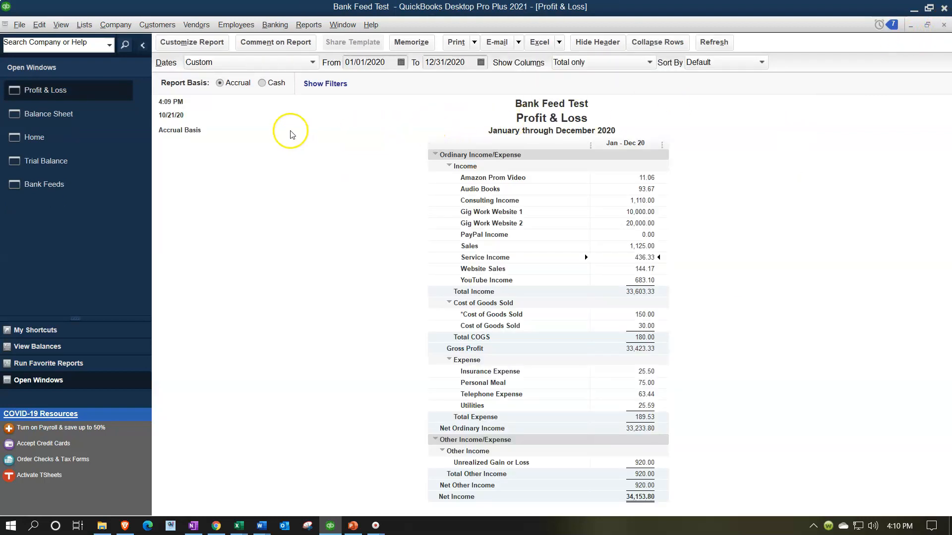
- Compare the checking and Undeposited Funds balances on the balance sheet, and return to the home page workflow
click(60, 118)
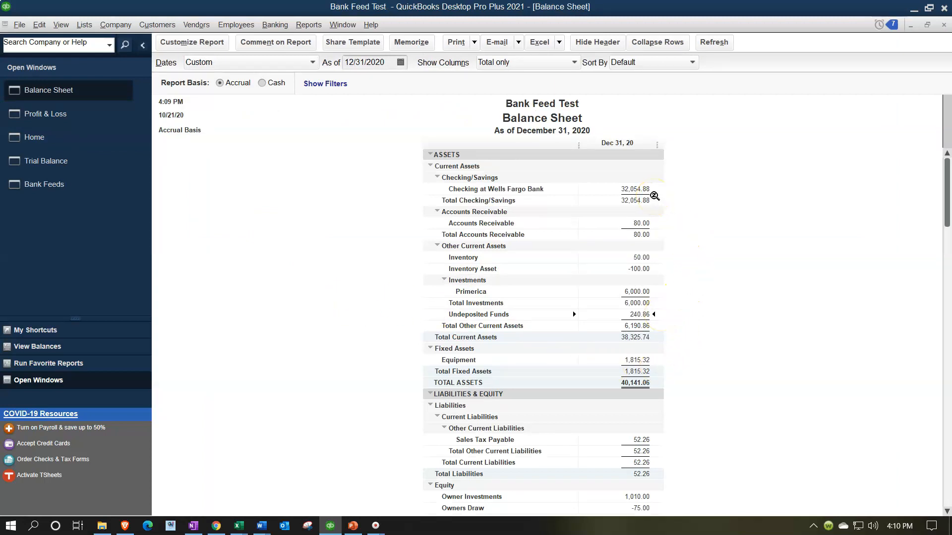
click(78, 141)
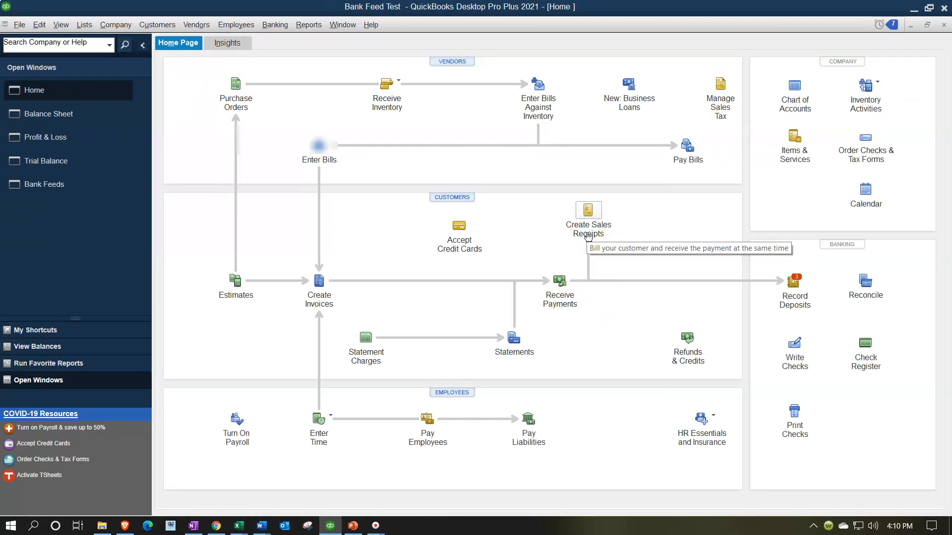
click(588, 236)
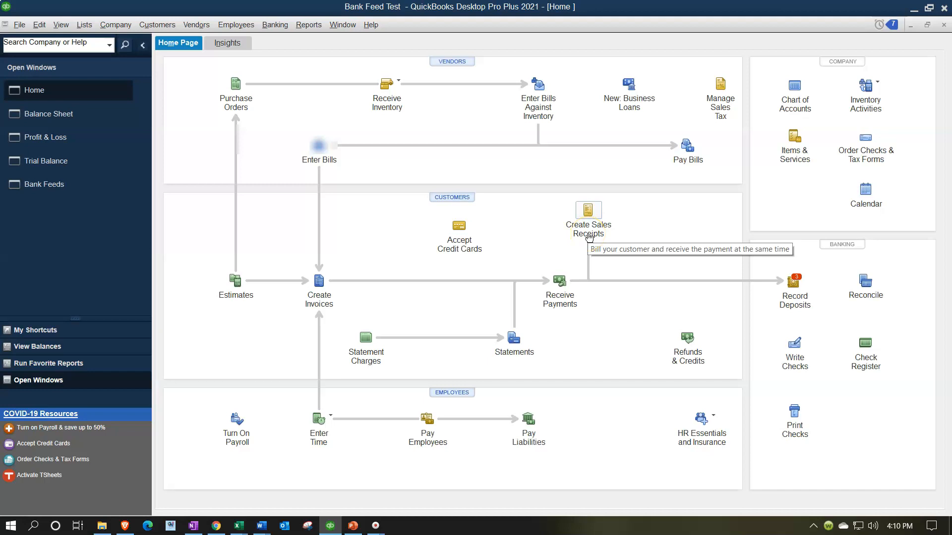
click(85, 196)
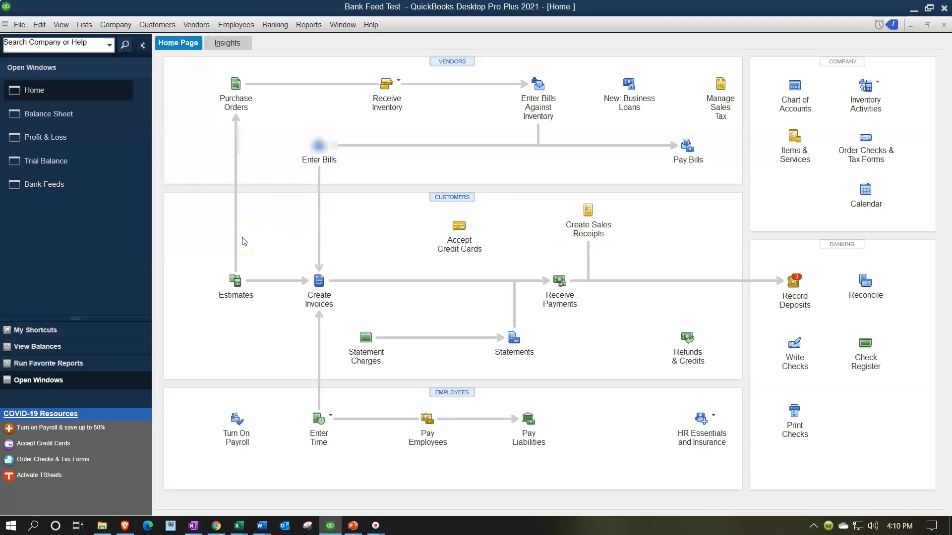
- Select the receipts of Customers 25, 26 and 27 for deposit to check their subtotal, and close the deposit without recording it
click(793, 285)
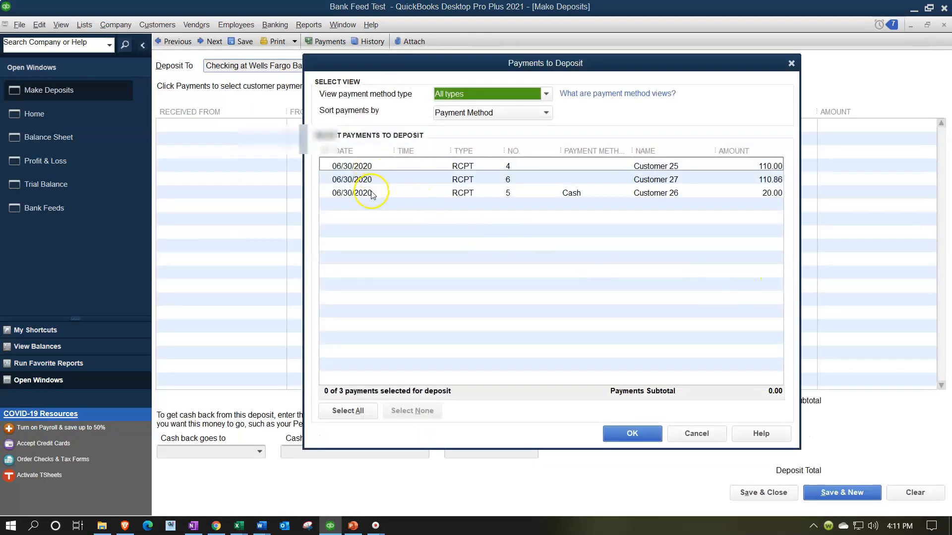
click(324, 165)
click(326, 179)
click(331, 193)
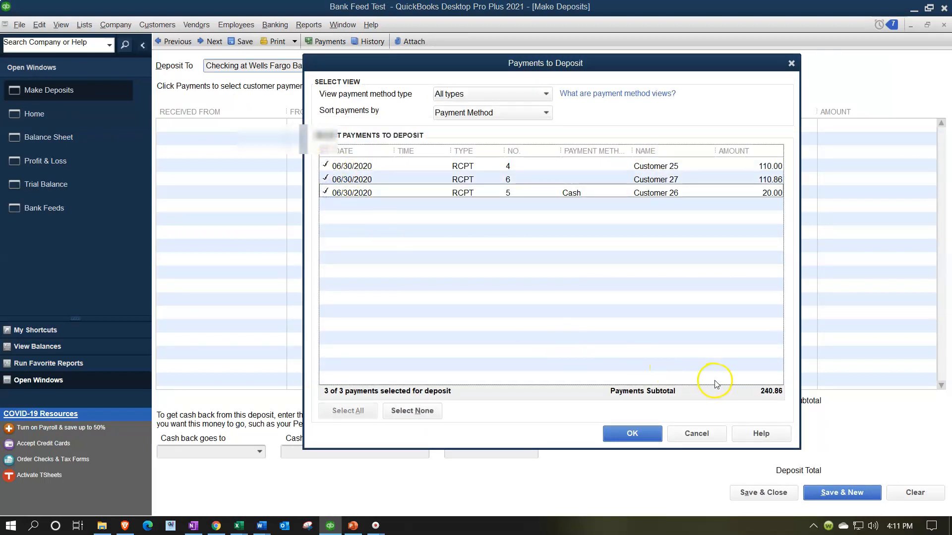
click(791, 65)
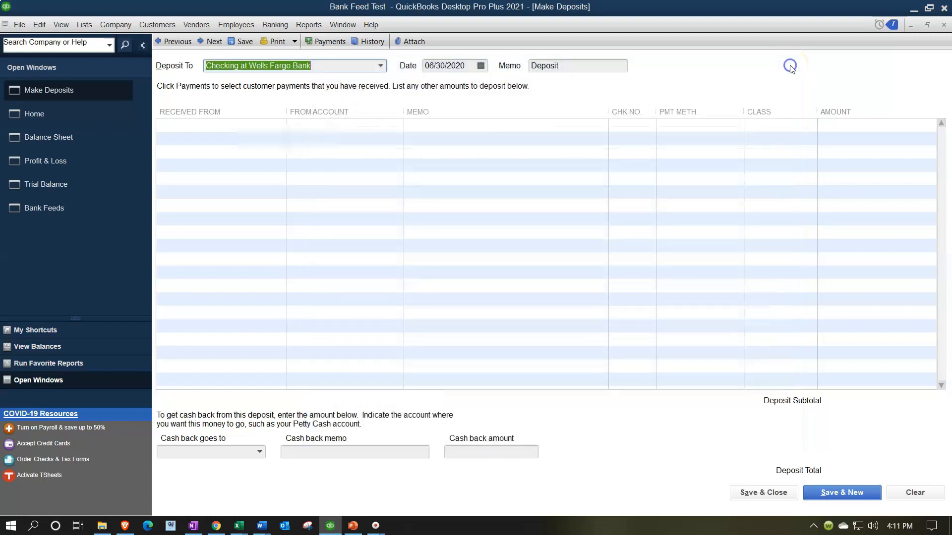
click(943, 24)
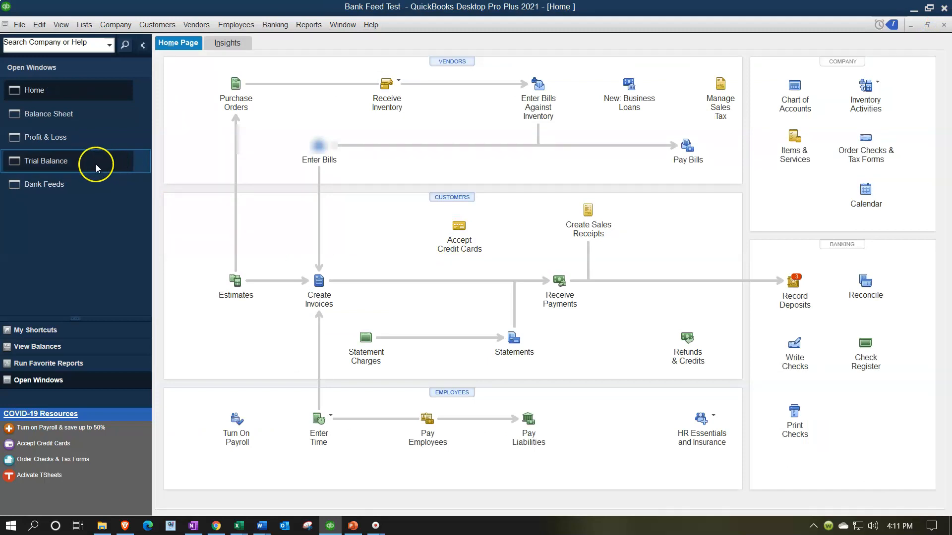
- Sort the recognized bank feed transactions by downloaded name and open the details of the 5/6/2020 Stripe deposit of 240.86
click(44, 184)
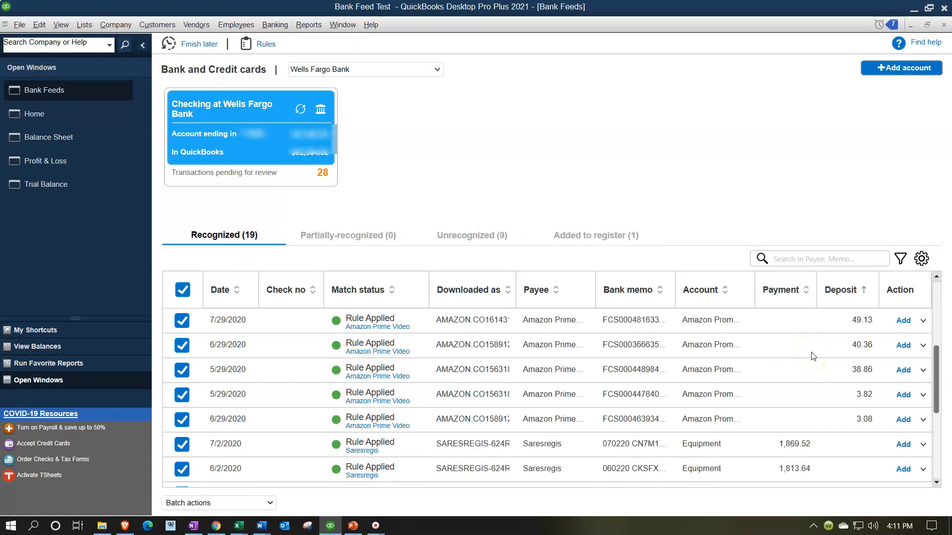
scroll(812, 328, down, 3)
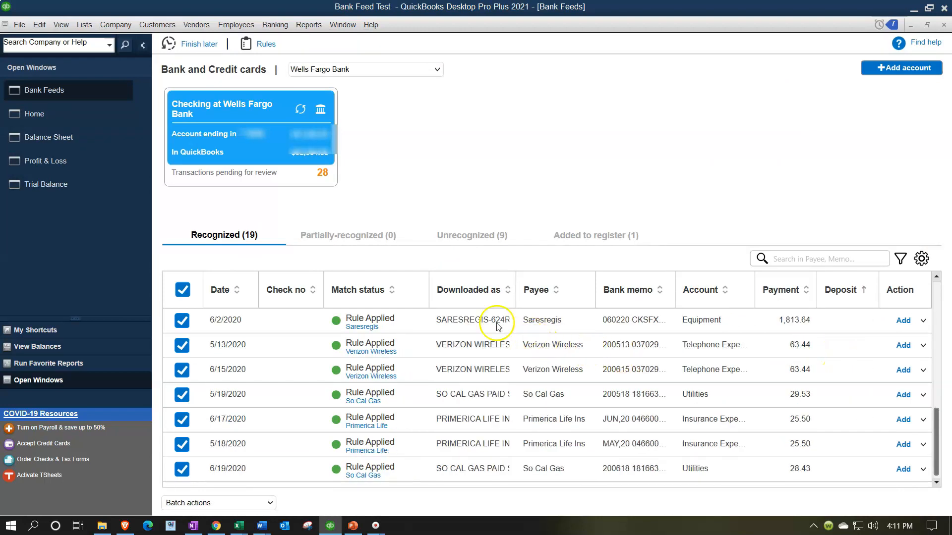
click(472, 291)
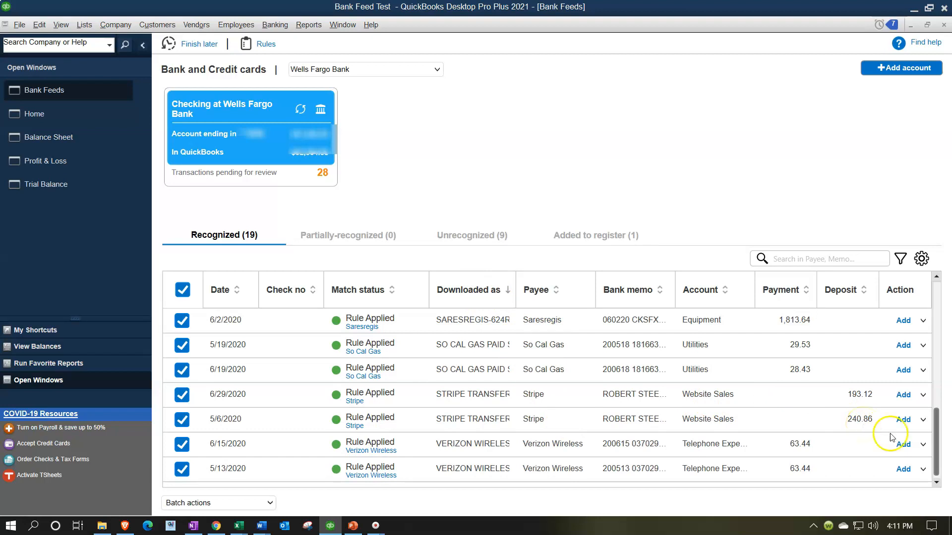
click(923, 420)
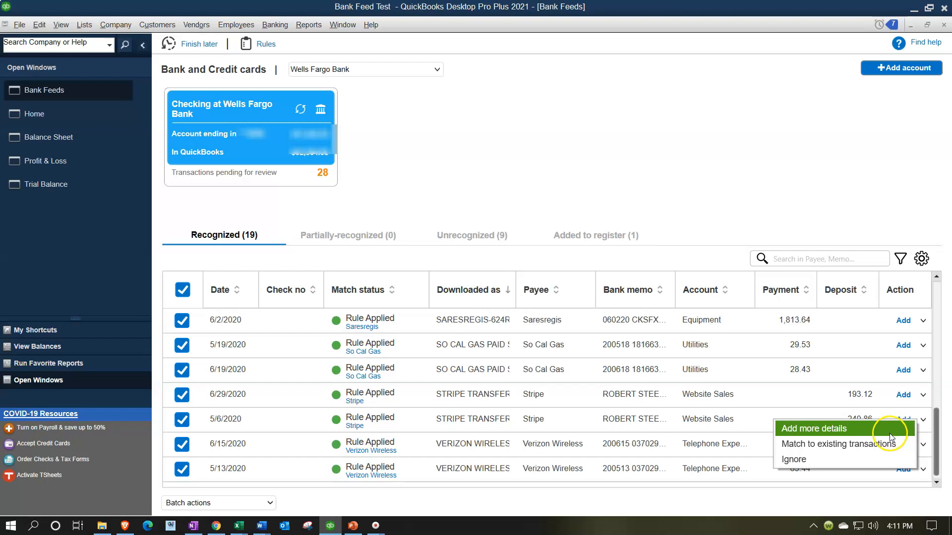
click(782, 196)
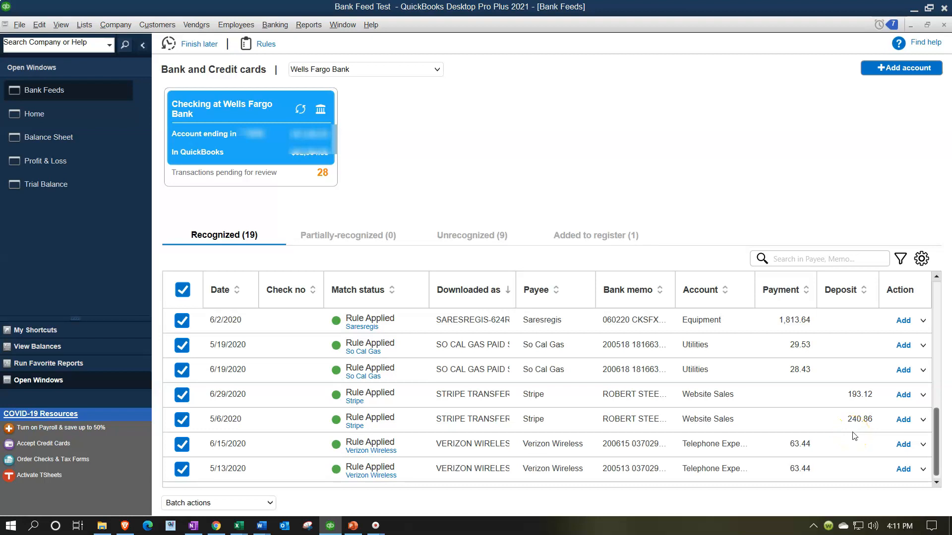
click(923, 419)
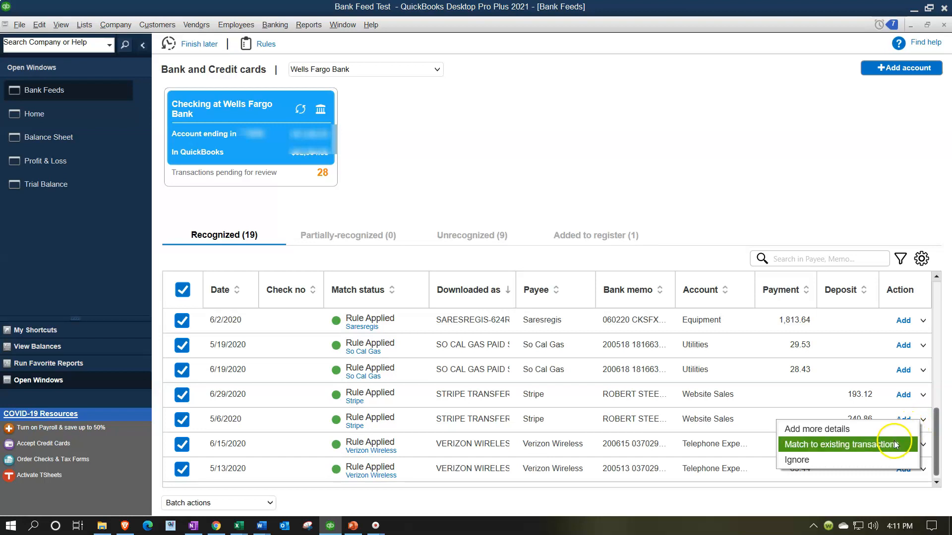
click(876, 430)
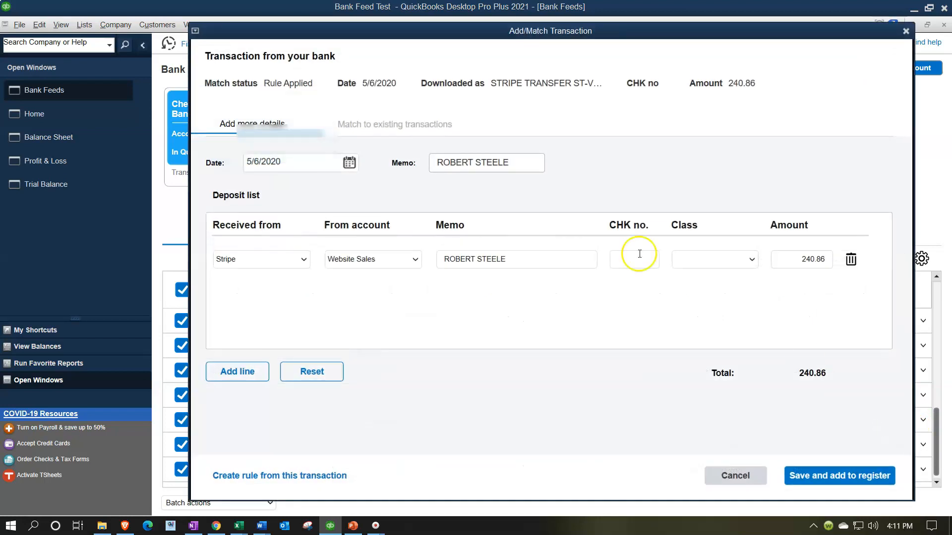
- Select the receipts of Customers 25, 26 and 27 among all existing transactions as a trial match, and discard the changes
click(378, 123)
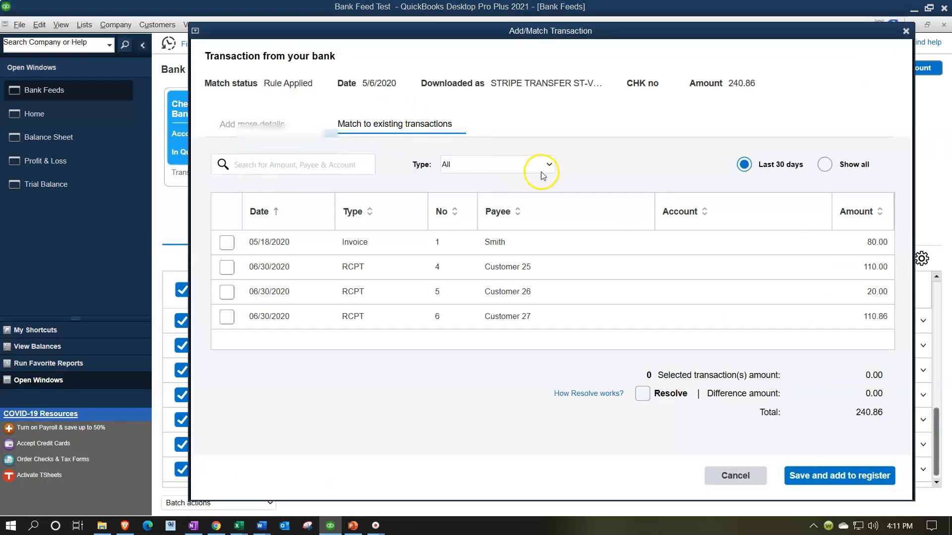
click(821, 167)
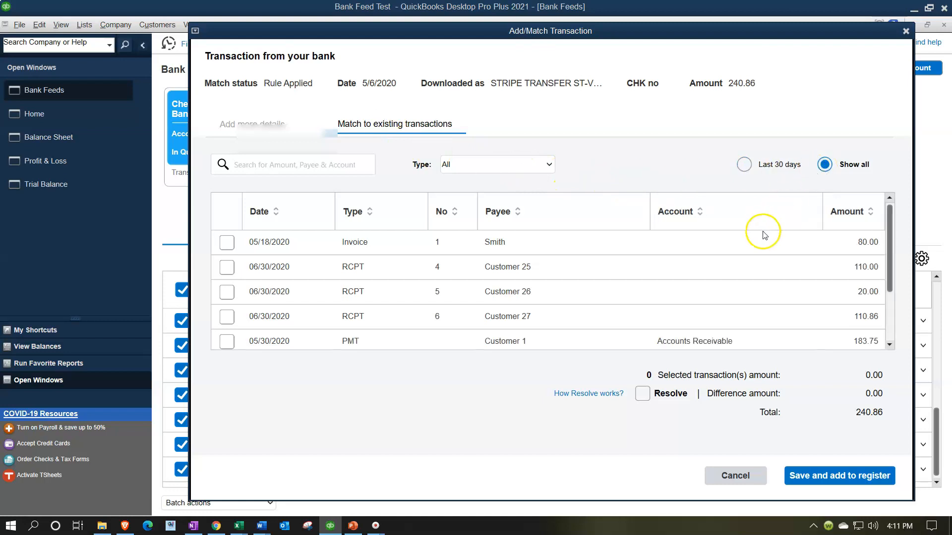
click(227, 267)
click(227, 292)
click(231, 317)
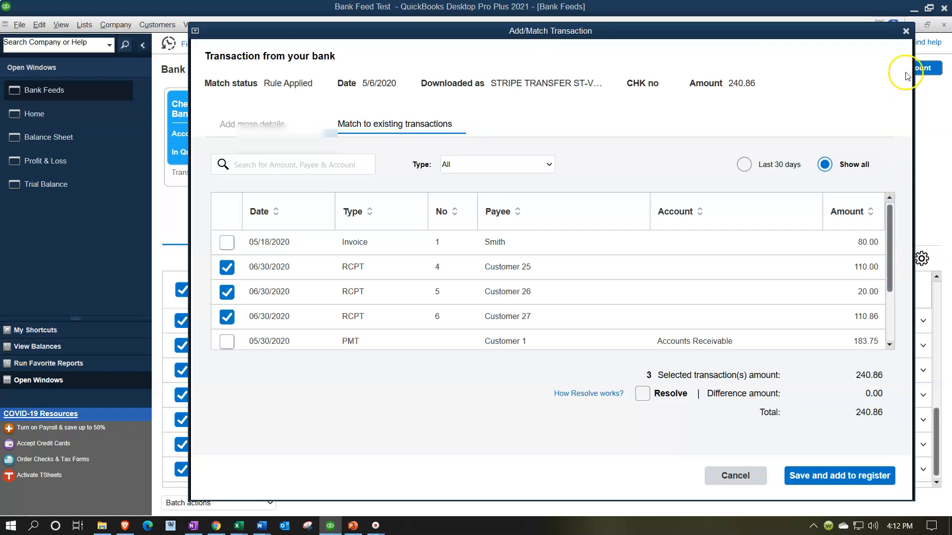
click(905, 32)
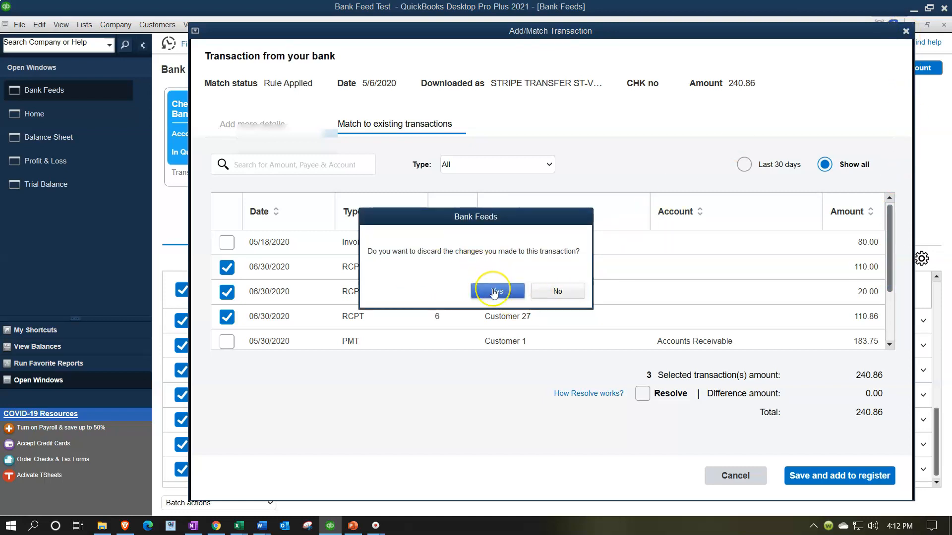
click(494, 293)
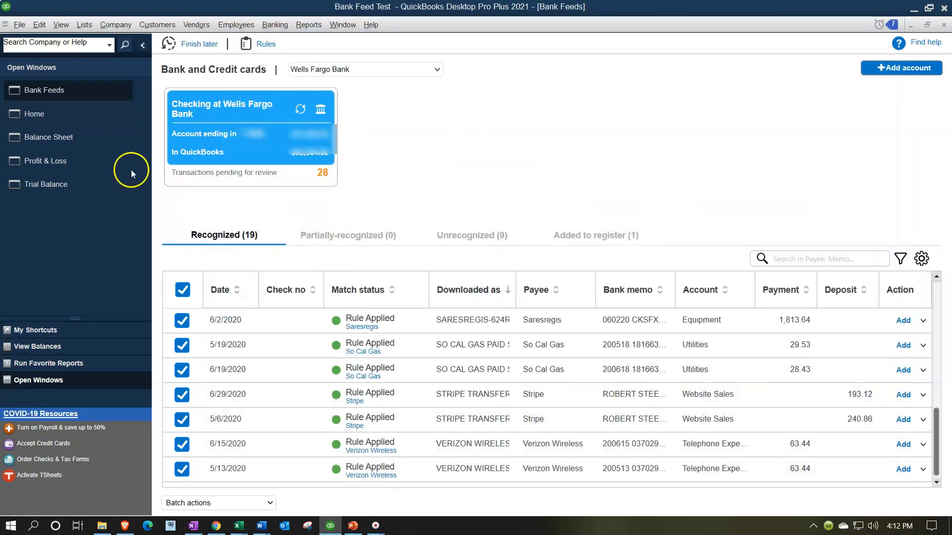
- Record one deposit of the receipts of Customers 25, 26 and 27 to Checking at Wells Fargo Bank, dated 06/30/2020
click(47, 122)
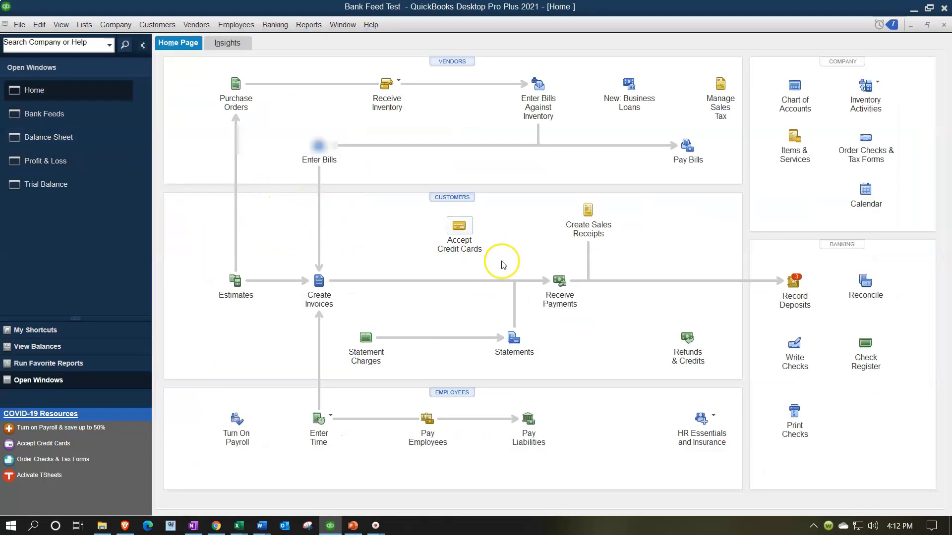
click(792, 282)
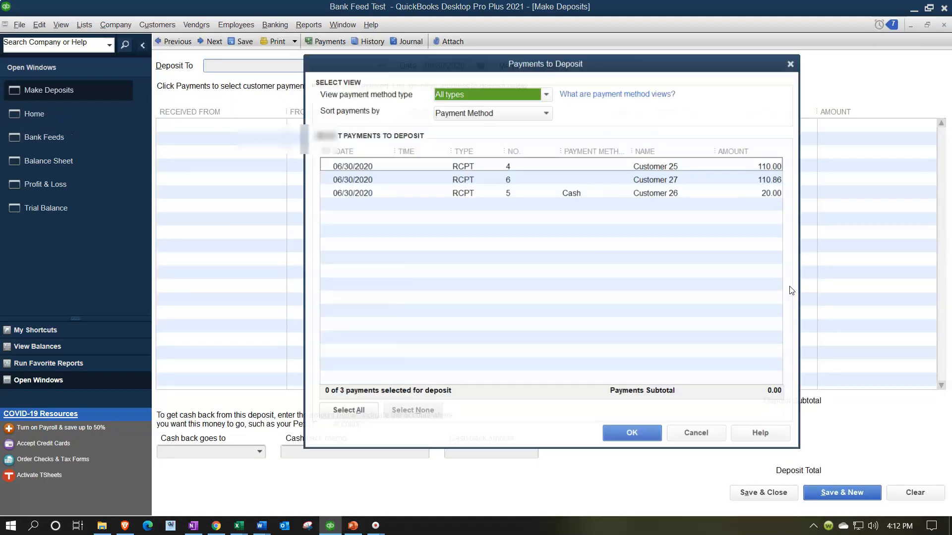
click(325, 166)
click(325, 180)
click(326, 193)
click(635, 434)
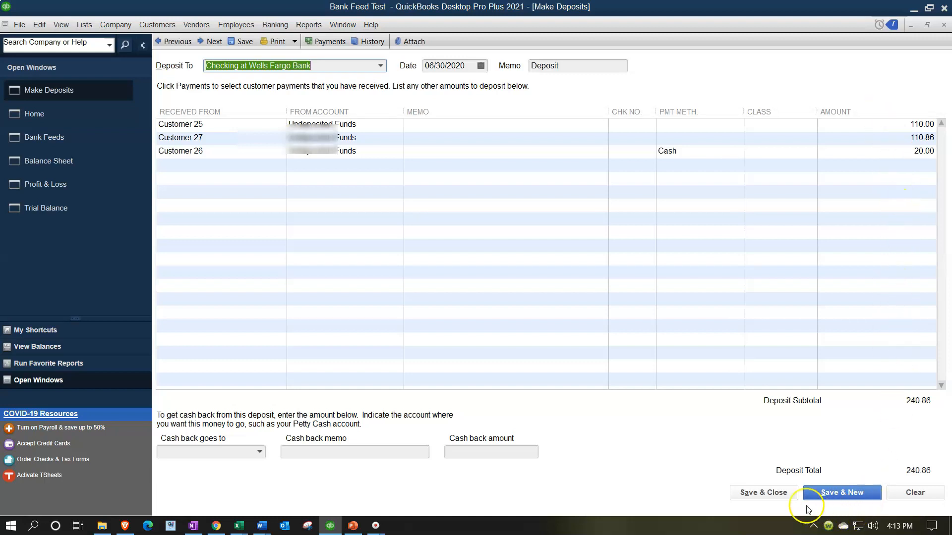
click(763, 493)
click(458, 236)
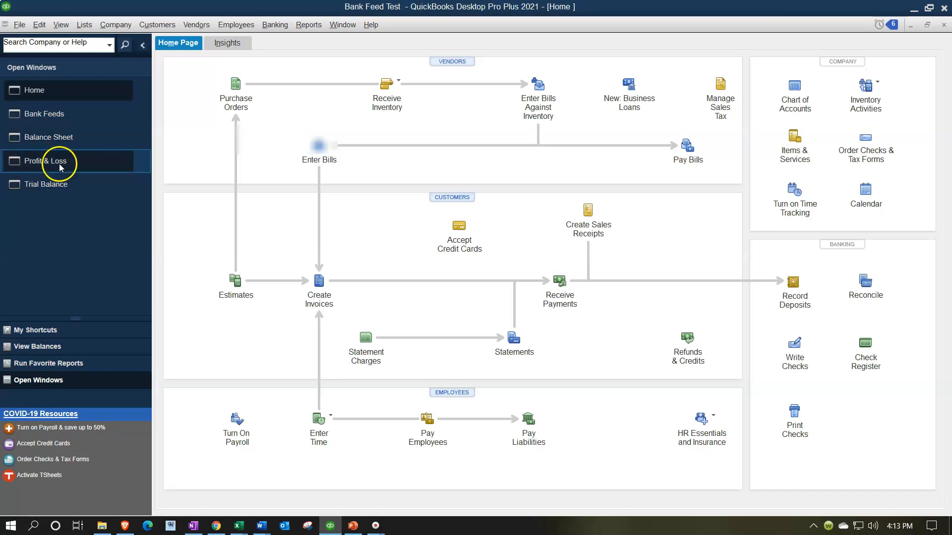
- Review the 06/30/2020 split deposit behind the balance sheet's checking balance, and close the deposit and the detail report
click(49, 138)
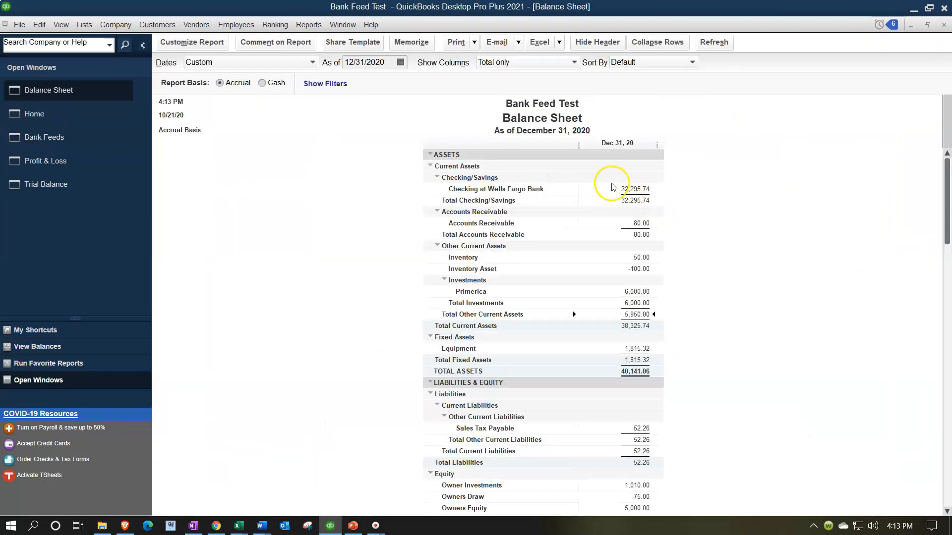
double_click(640, 189)
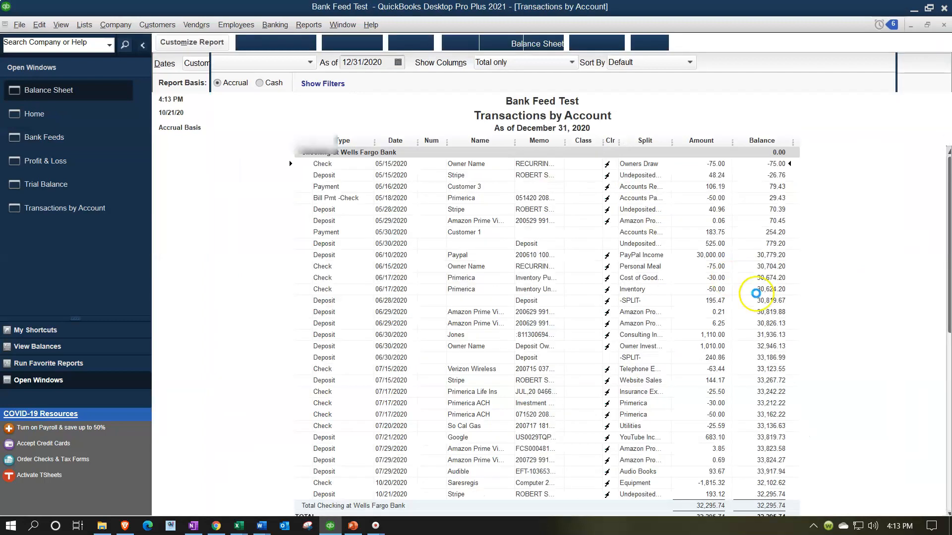
click(817, 331)
click(818, 329)
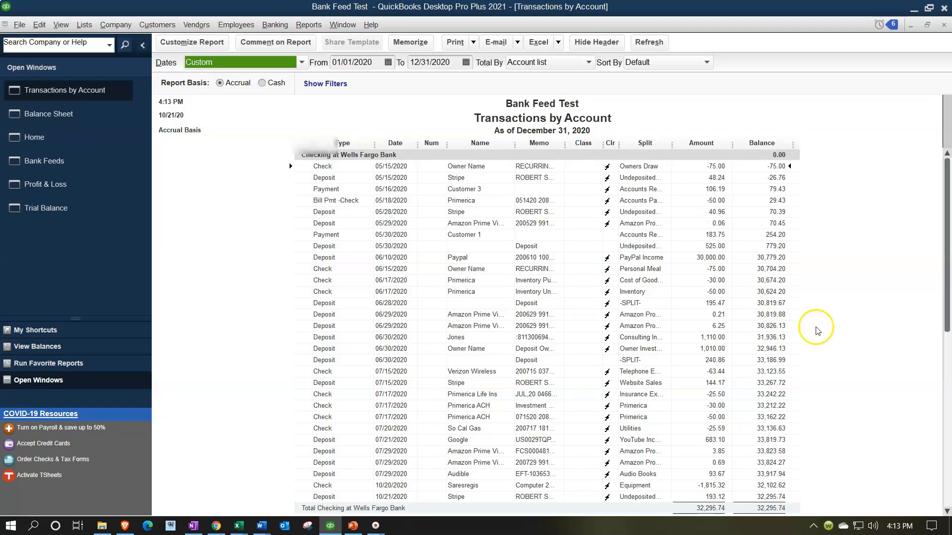
click(714, 360)
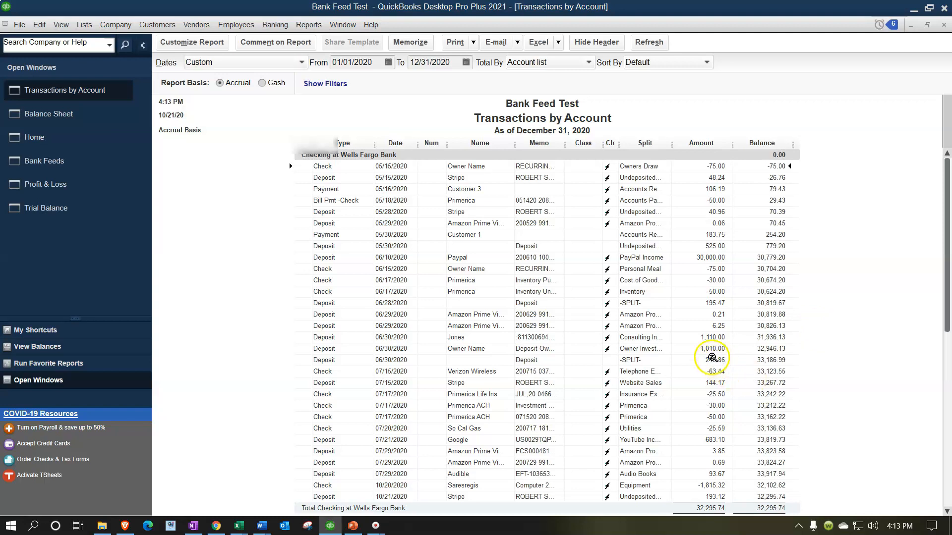
double_click(714, 360)
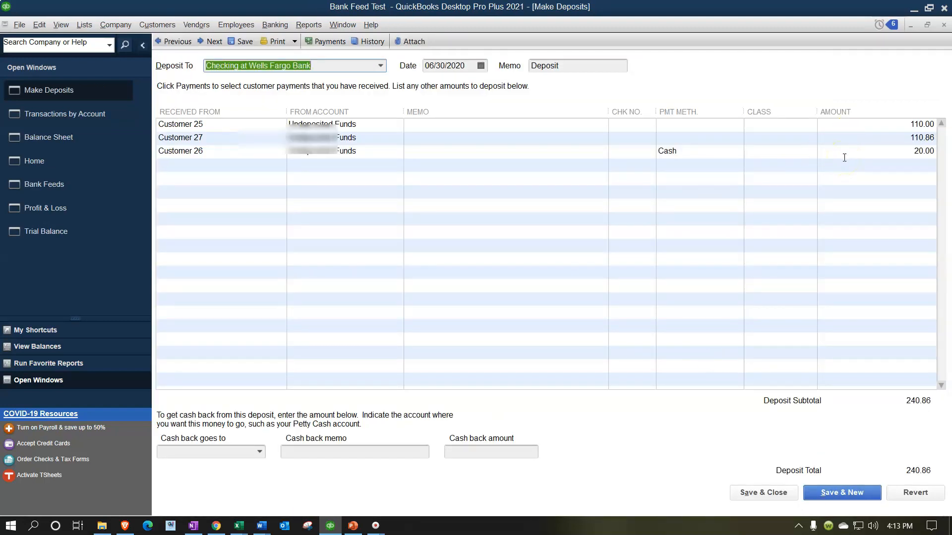
click(945, 26)
click(944, 25)
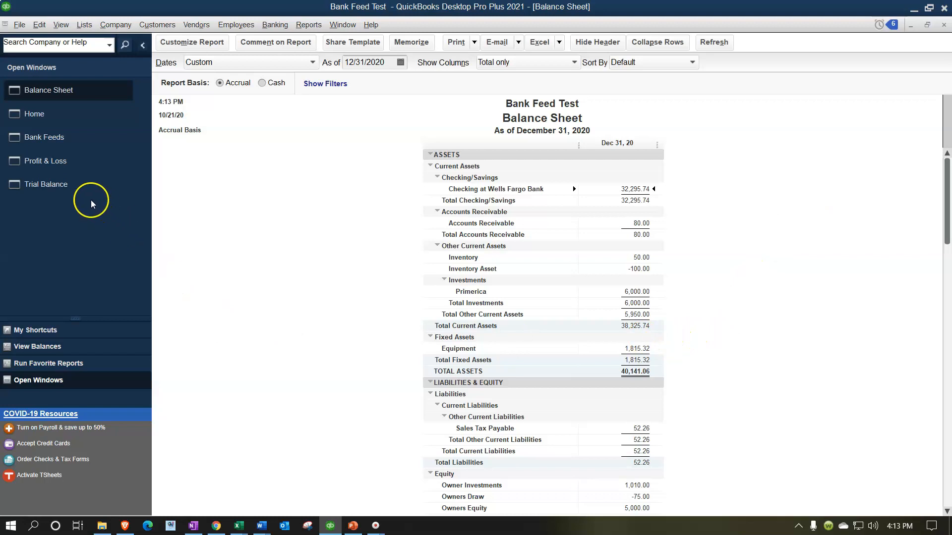
- Review the Undeposited Funds transactions from the trial balance, inspect Customer 27's sales receipt and close it
click(79, 190)
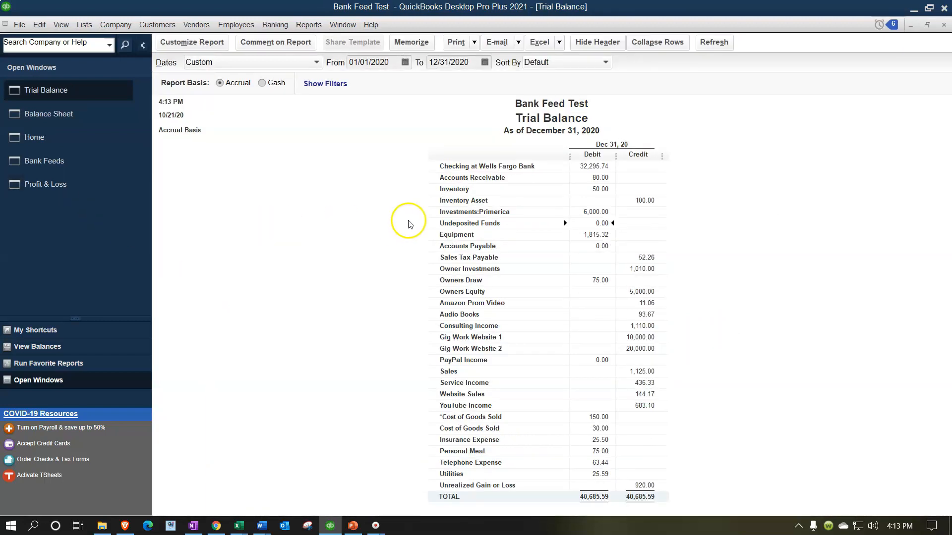
double_click(594, 224)
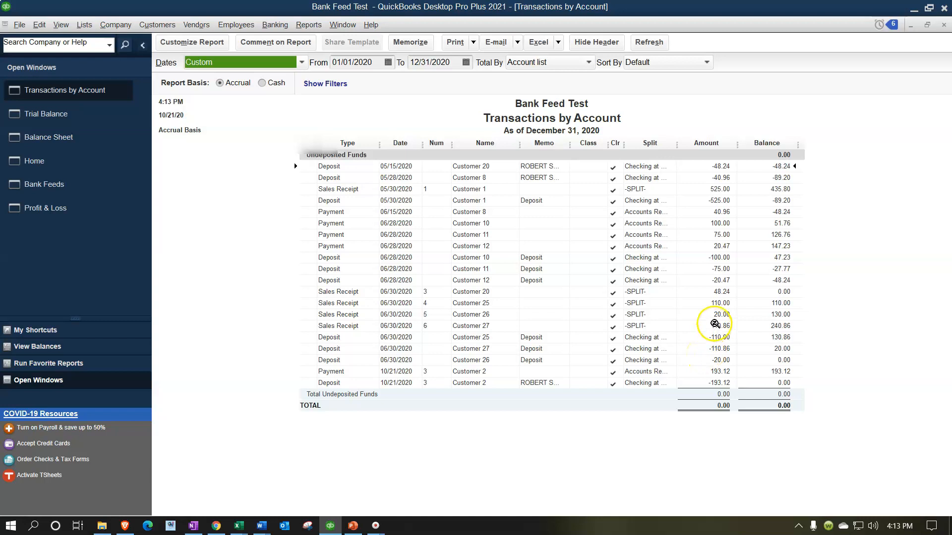
click(716, 303)
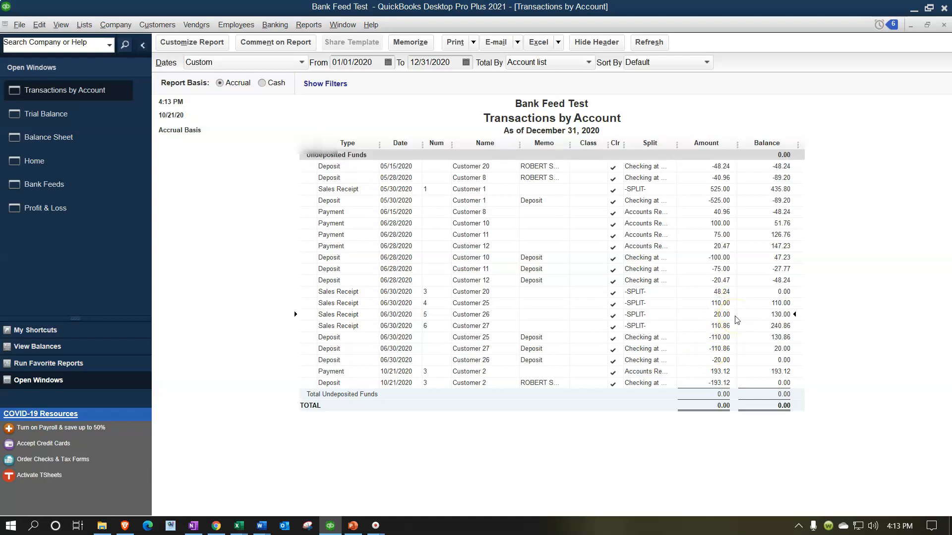
double_click(713, 324)
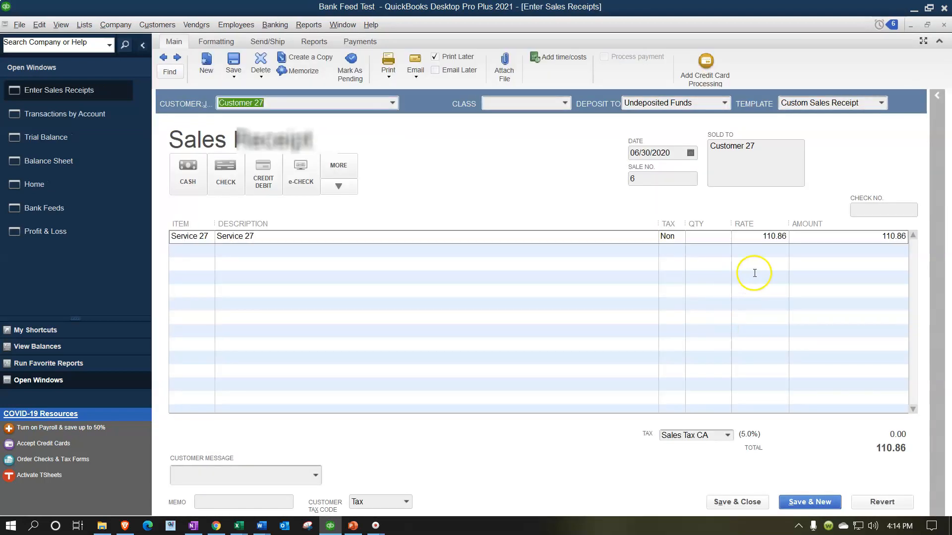
click(944, 25)
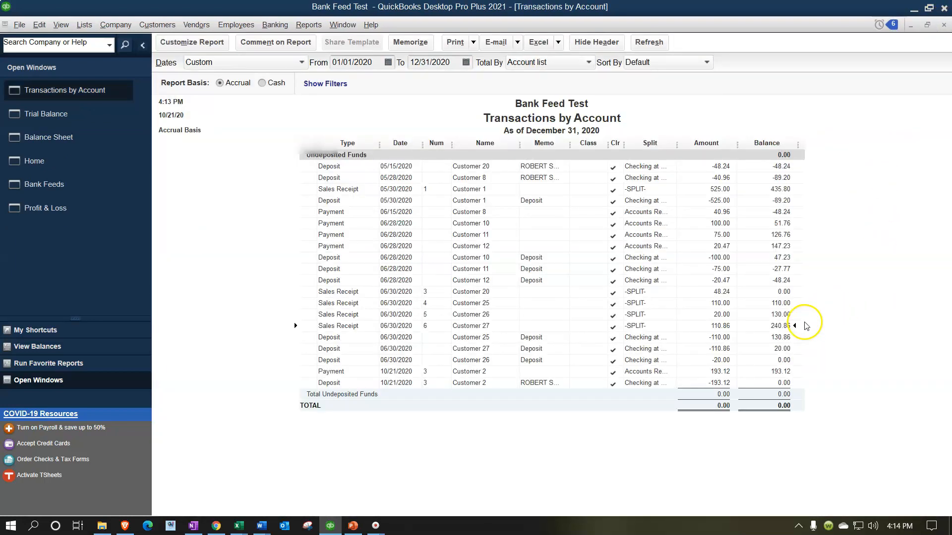
- Inspect the deposit behind Customer 27's Undeposited Funds entry, and close it along with the detail report
double_click(722, 352)
double_click(716, 350)
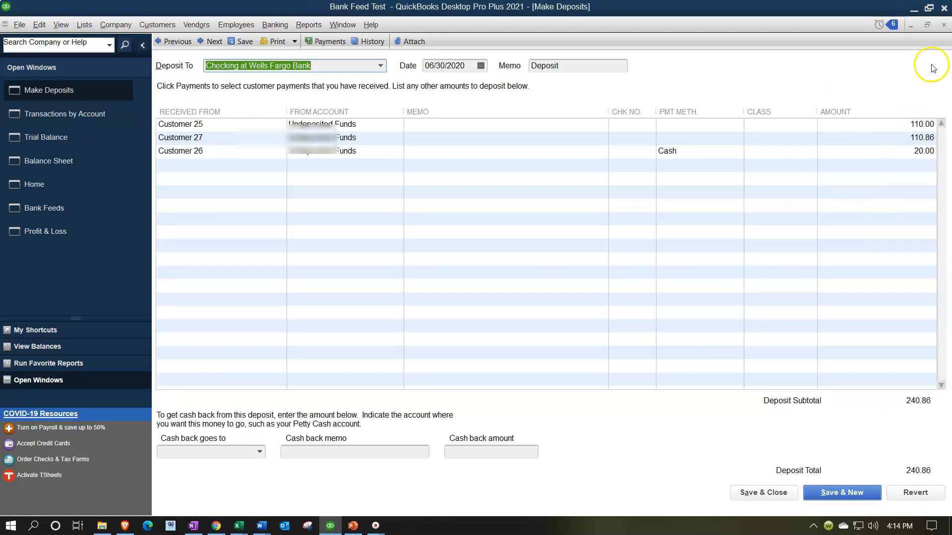
click(944, 23)
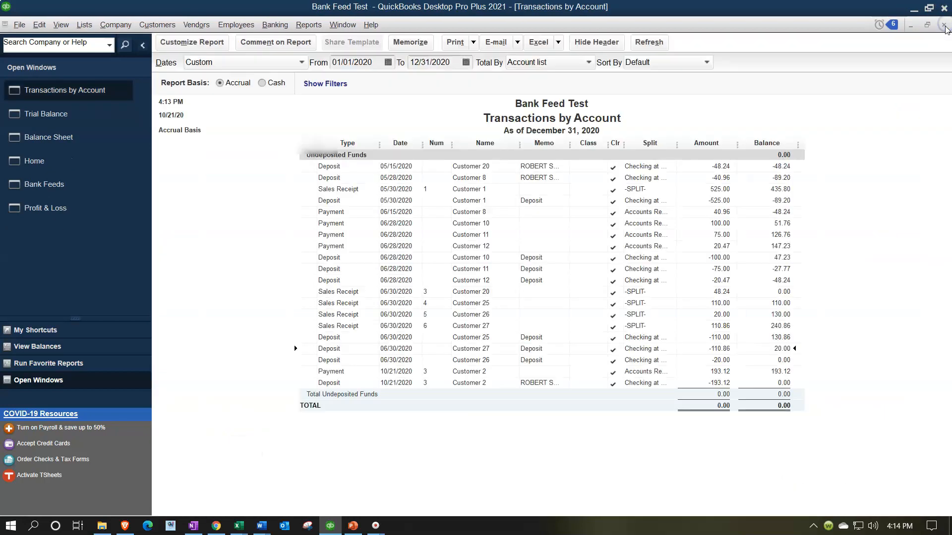
click(944, 25)
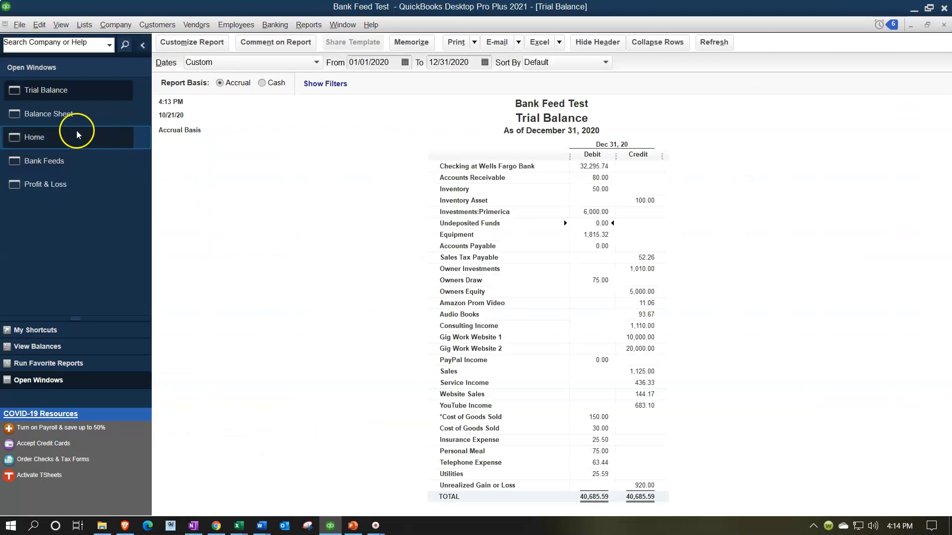
- Review the checking account transactions behind the balance sheet figure and locate the combined 06/30/2020 deposit
click(73, 117)
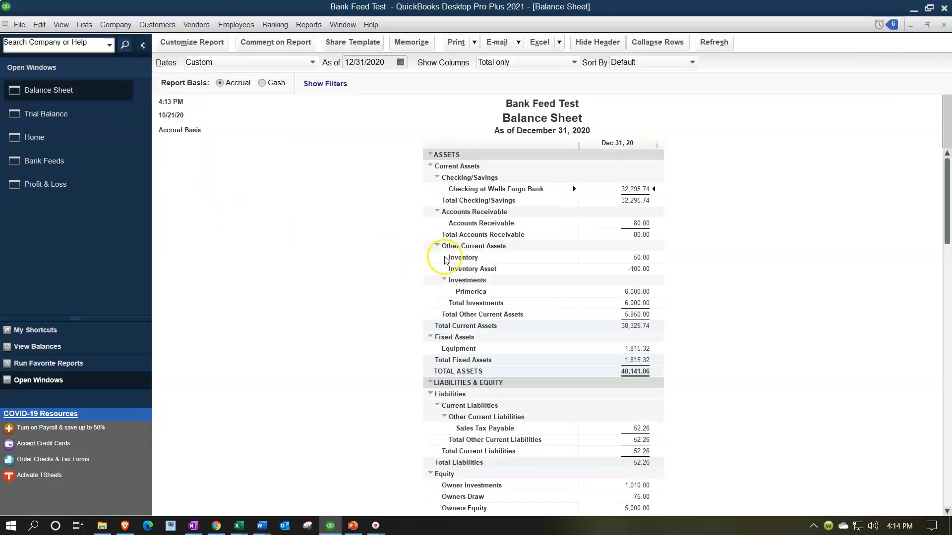
double_click(630, 189)
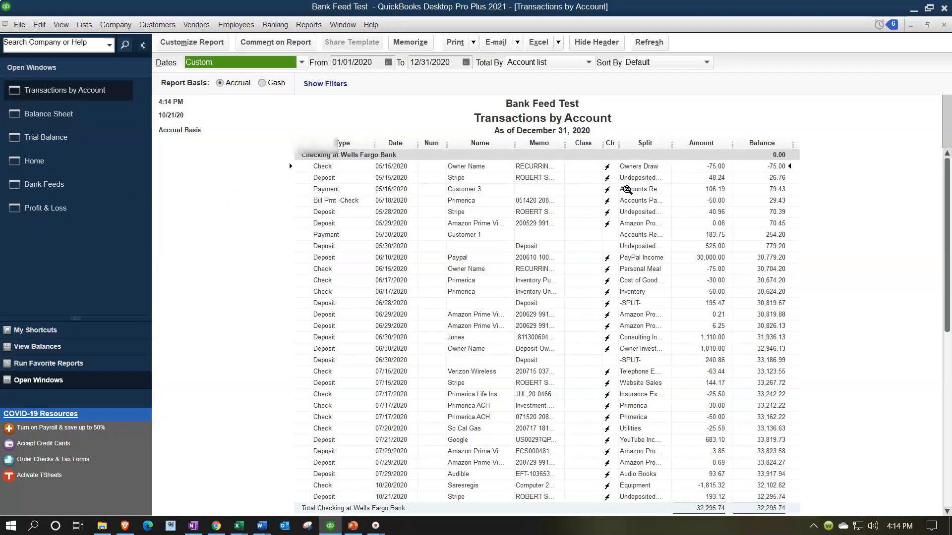
click(700, 360)
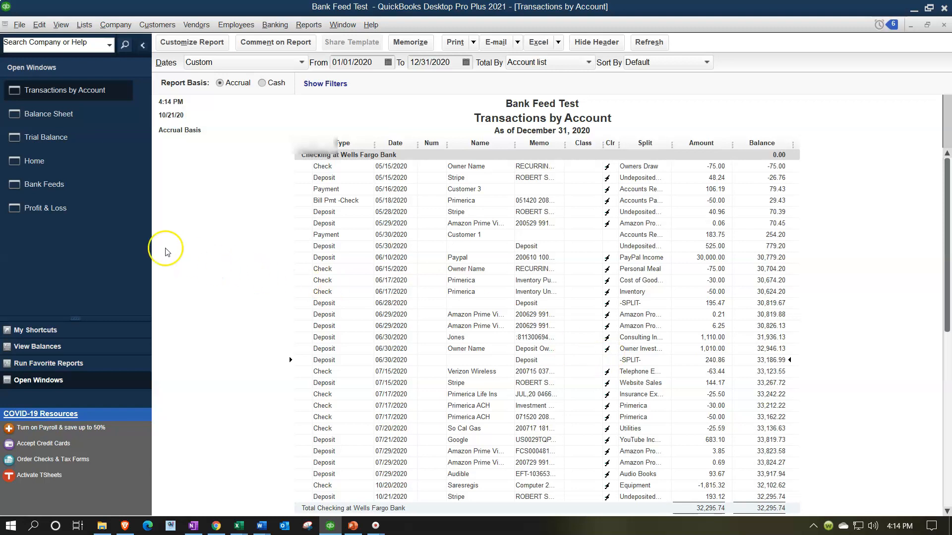
- Return to the bank feed, sort the recognized transactions by payee, and open the details of the 5/6/2020 Stripe deposit
click(69, 192)
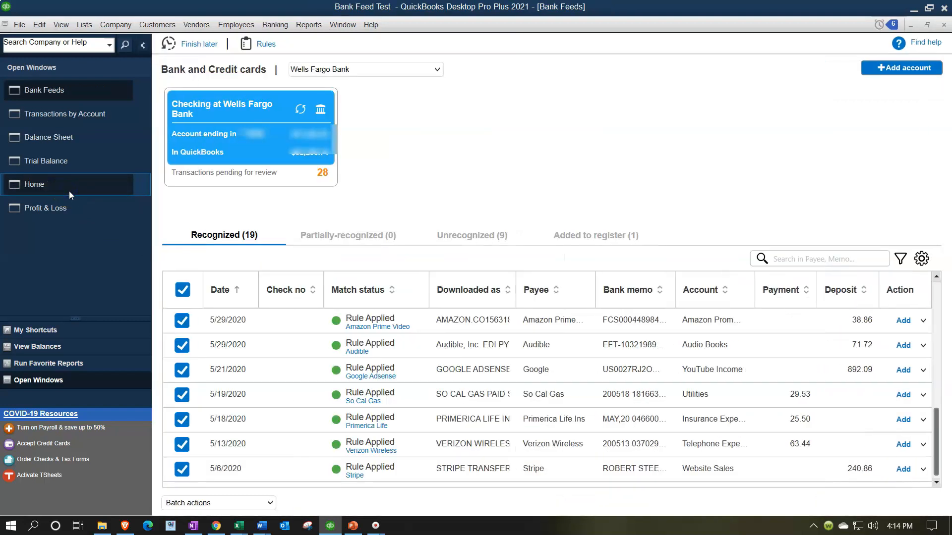
click(456, 294)
click(535, 299)
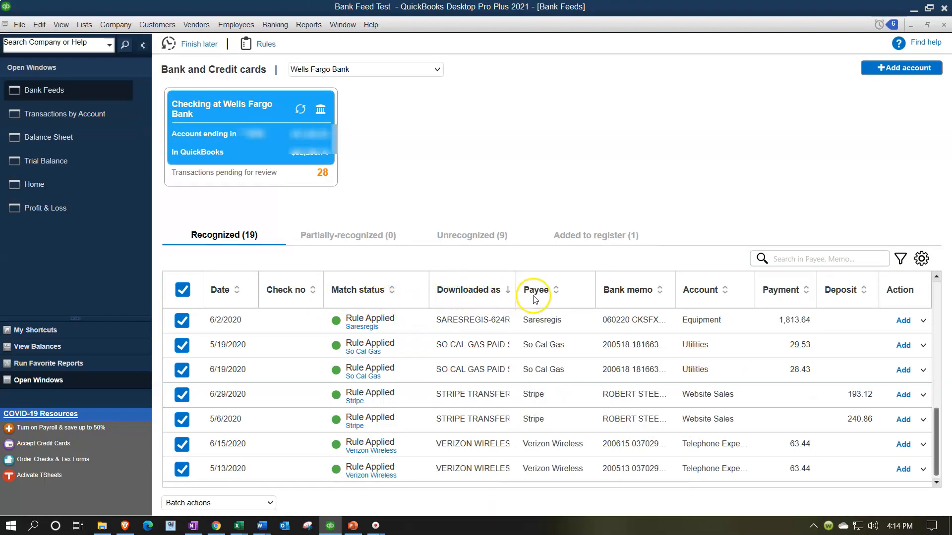
click(535, 287)
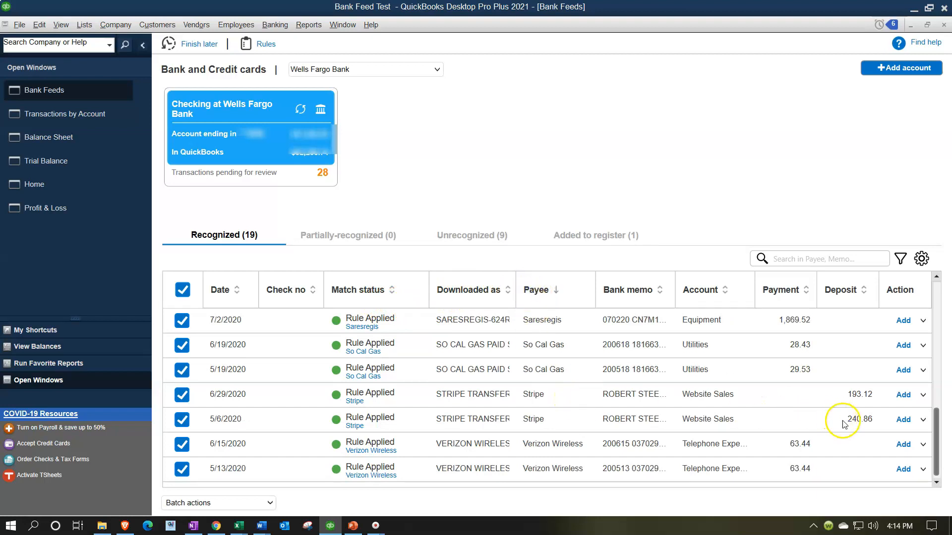
click(923, 420)
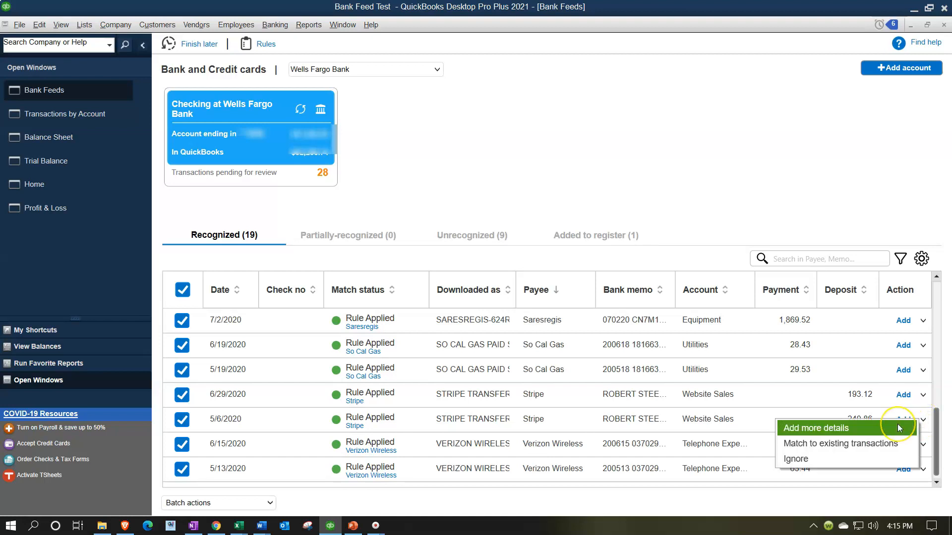
click(897, 426)
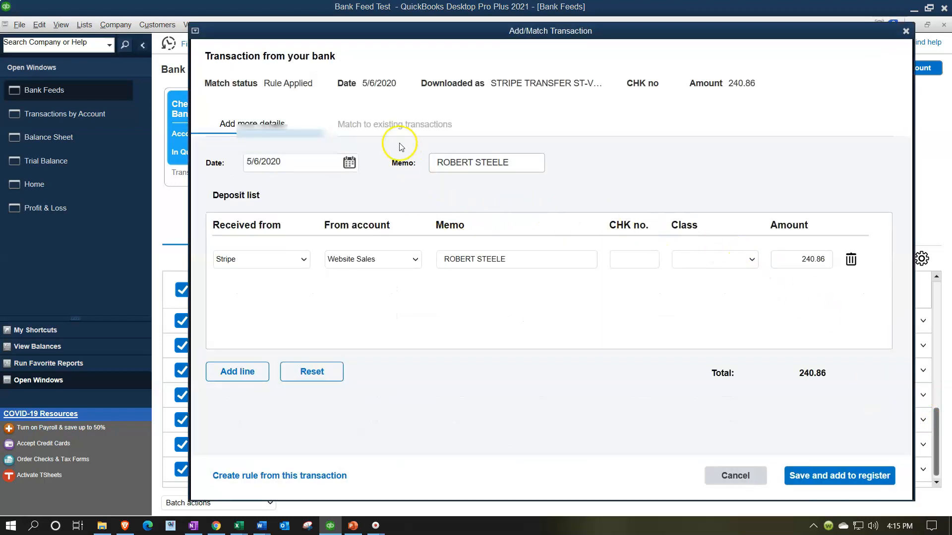
- Show all existing transactions, match the Stripe deposit to the 06/30/2020 split deposit of 240.86, and save it to the register
click(391, 128)
click(825, 165)
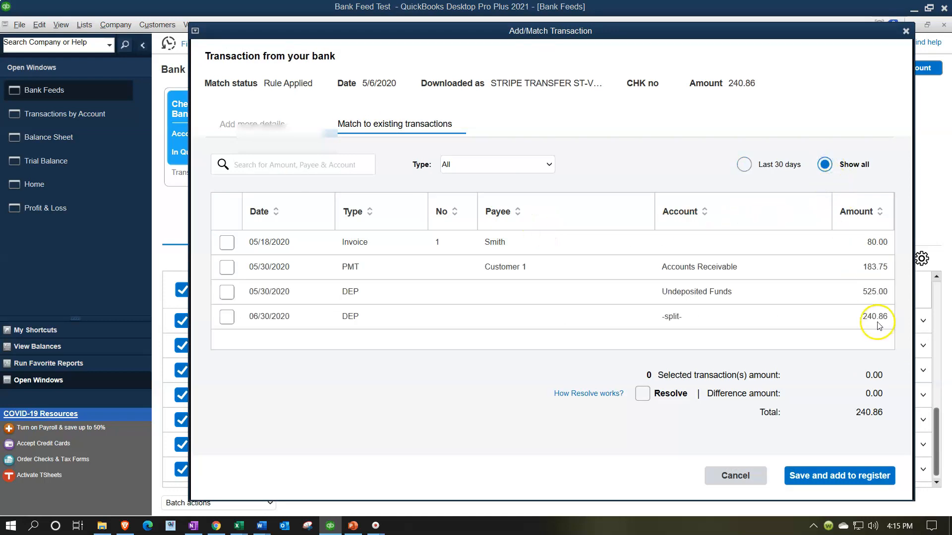
click(227, 318)
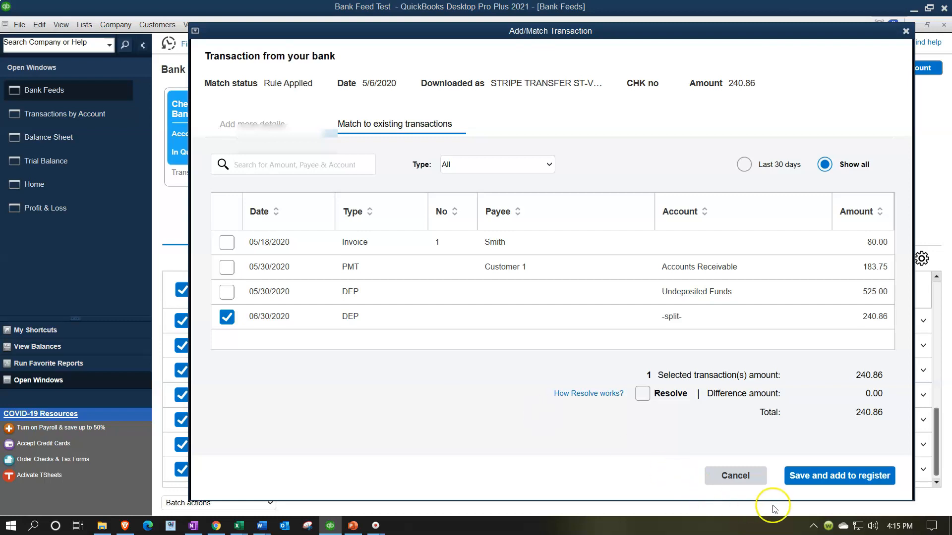
click(832, 485)
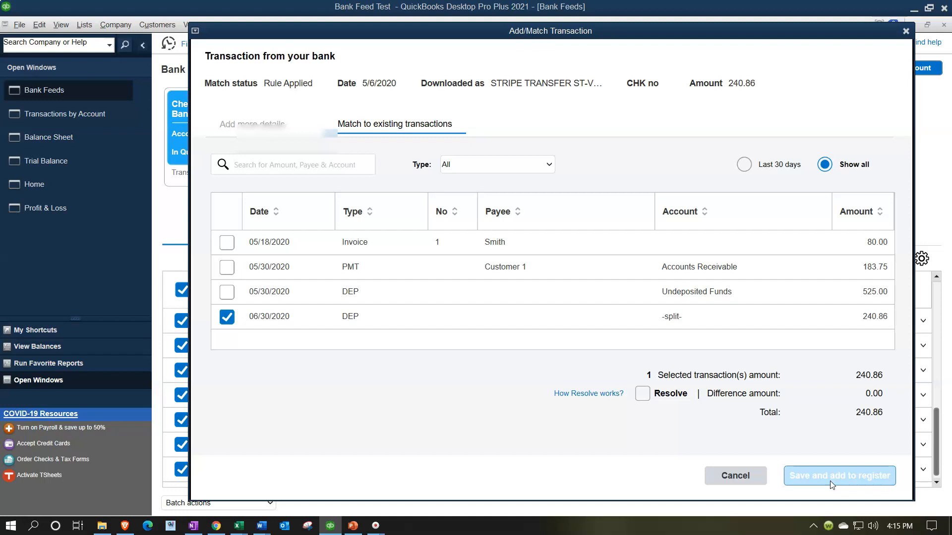
click(832, 485)
- Open the checking account's transaction detail from the balance sheet and check the matched 06/30/2020 split deposit
click(70, 141)
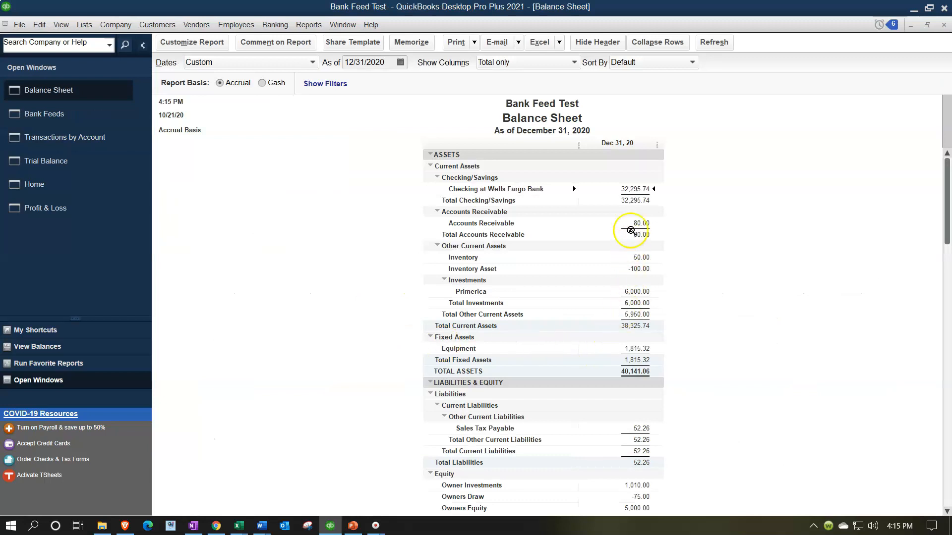
double_click(633, 189)
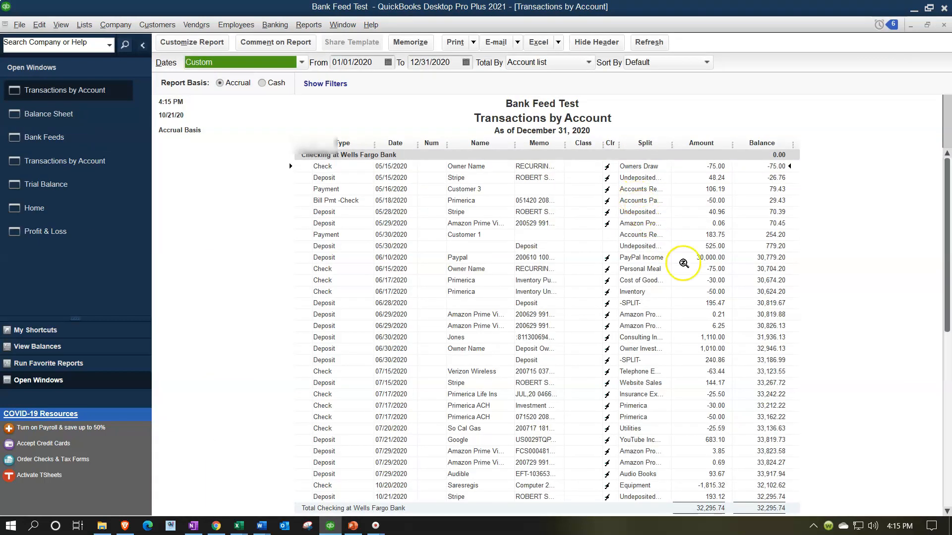
click(714, 360)
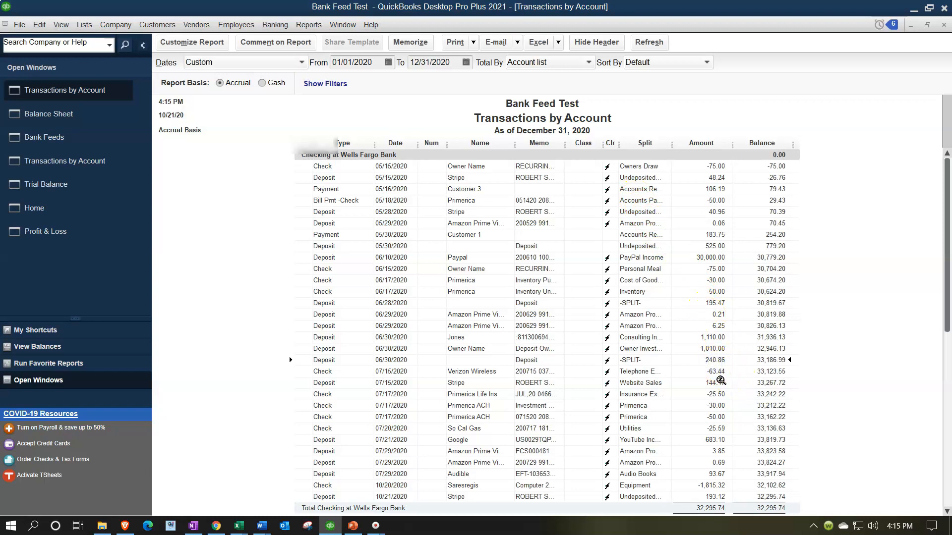